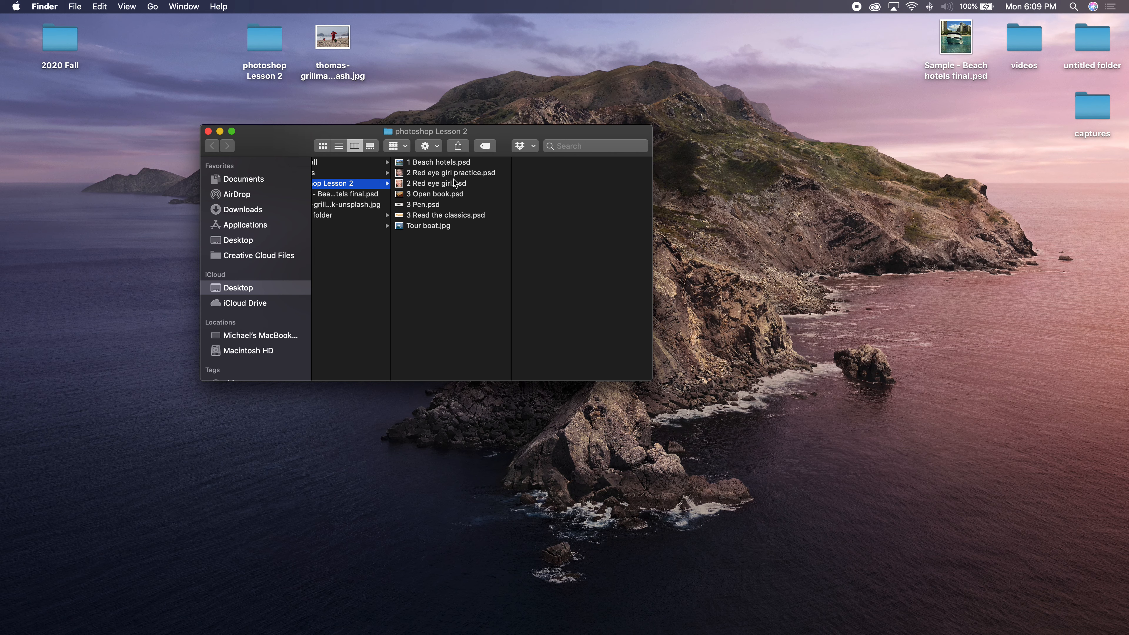
Open the file 1 Beach hotels.psd from the photoshop Lesson 2 folder
click(485, 135)
drag(484, 135, 438, 136)
click(372, 166)
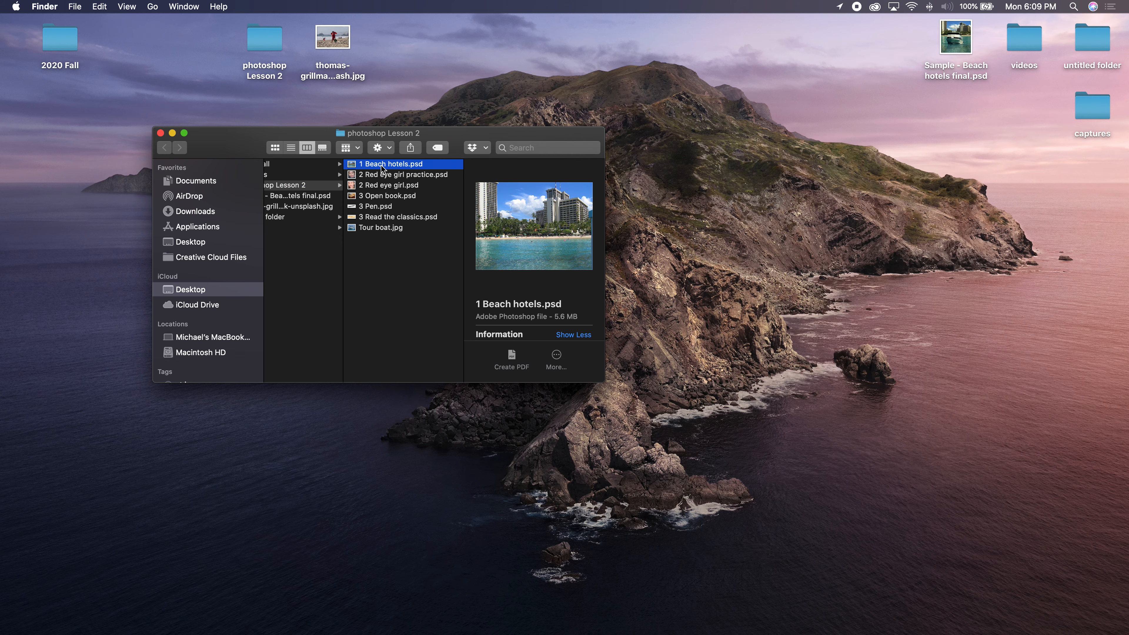
double_click(373, 168)
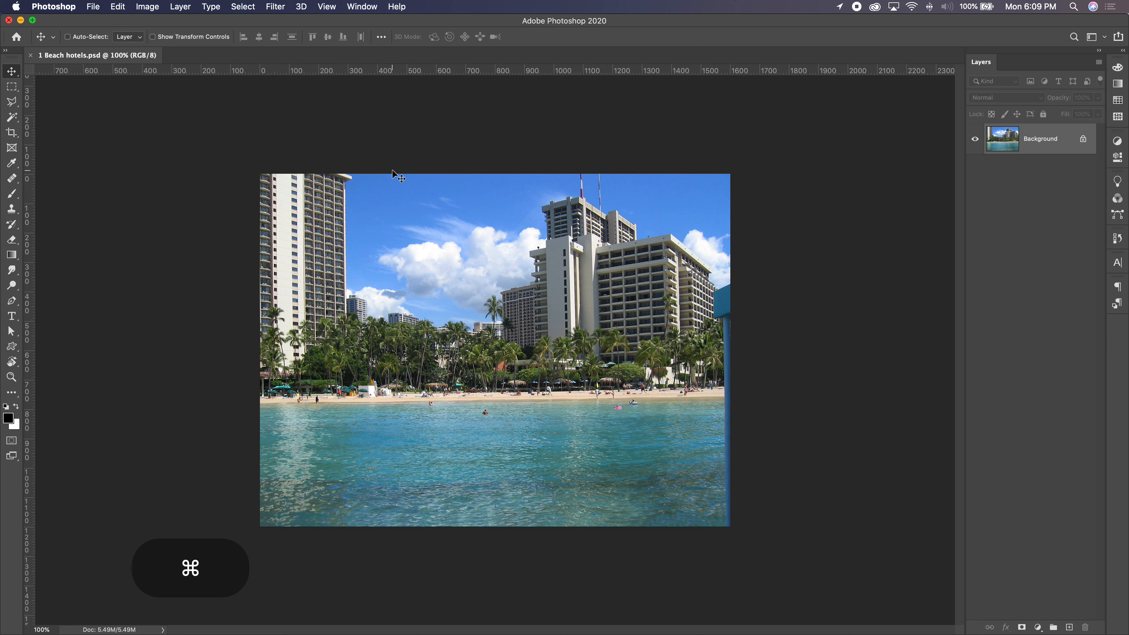
Open the Unsplash JPG of the lifeguard on the beach from the desktop in Photoshop
key(super+Tab)
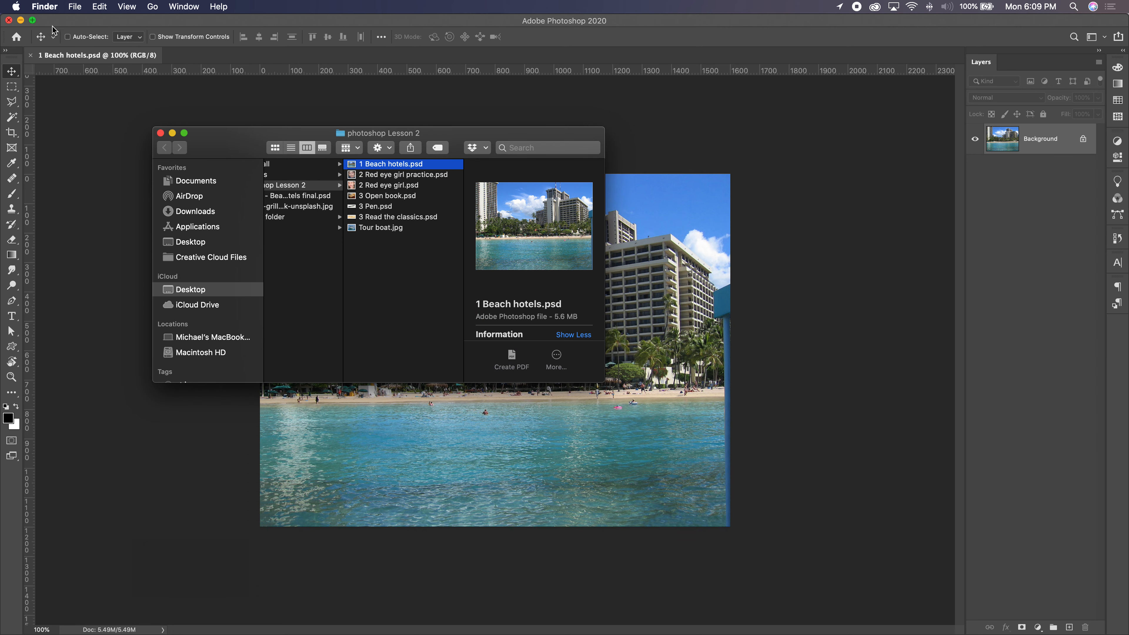
click(21, 21)
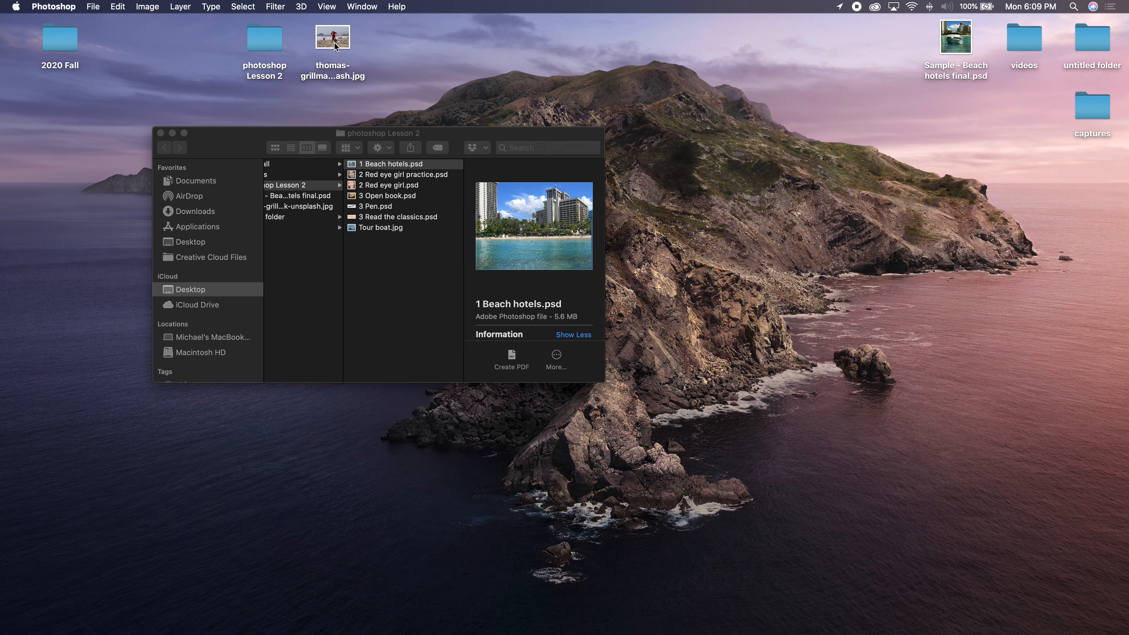
click(333, 59)
click(331, 66)
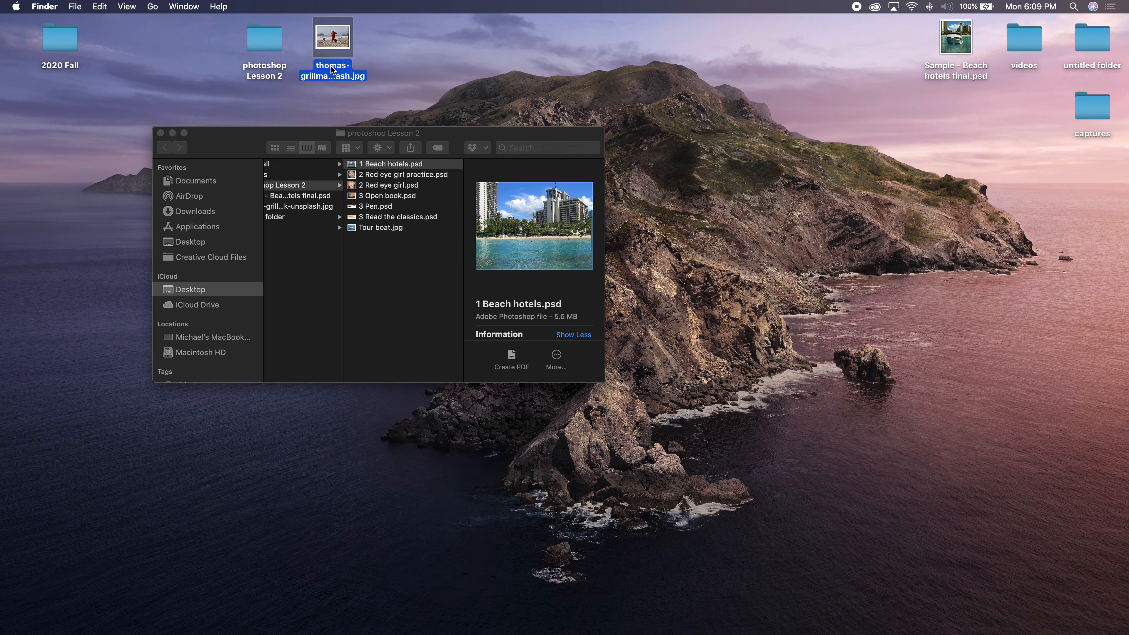
click(385, 72)
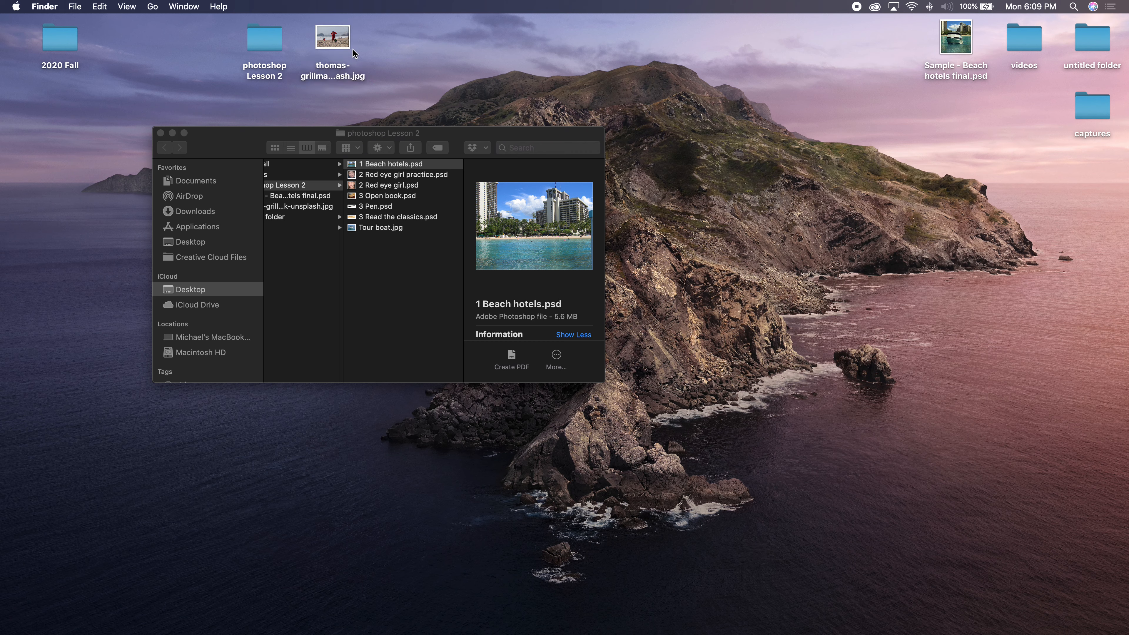
click(338, 41)
drag(338, 42, 525, 614)
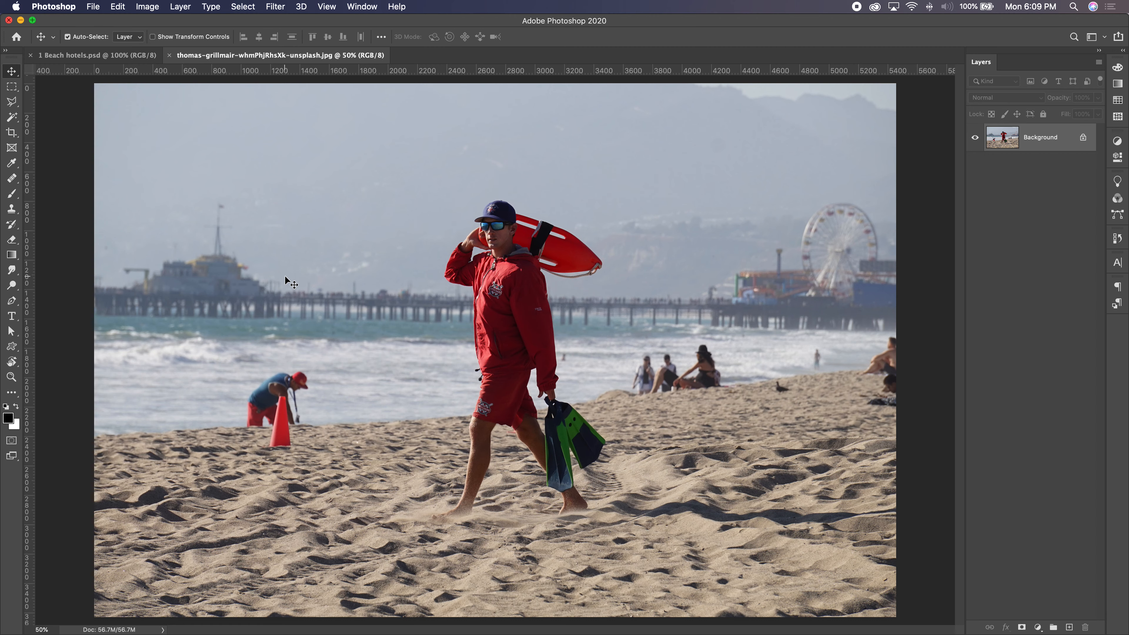
Return to the 1 Beach hotels.psd document and activate the Spot Healing Brush Tool
click(111, 56)
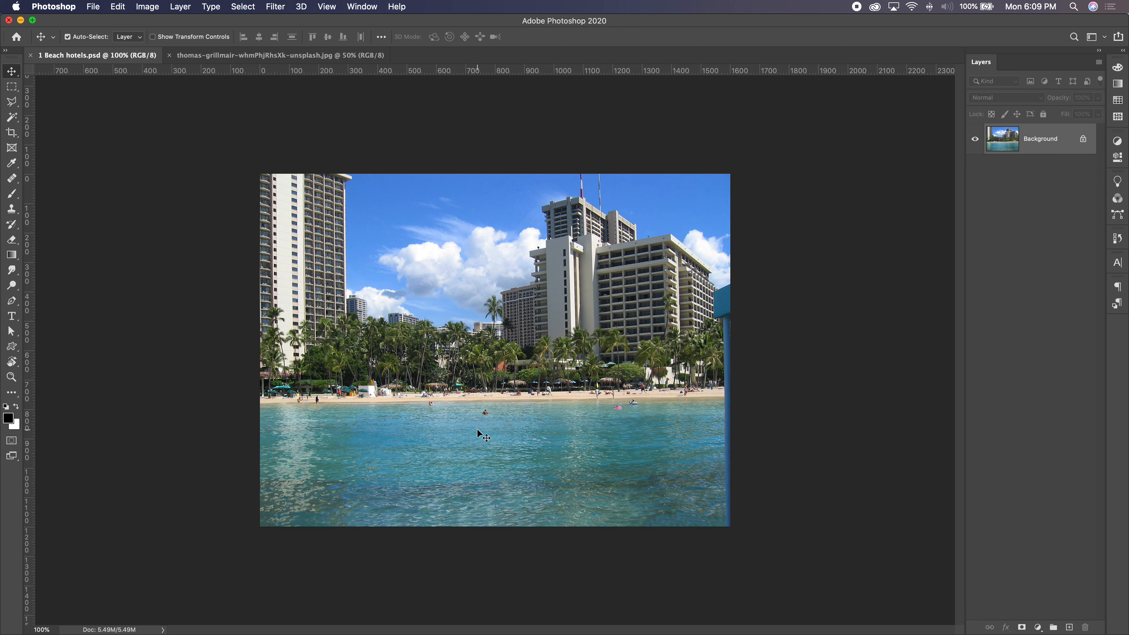
key(super+equal)
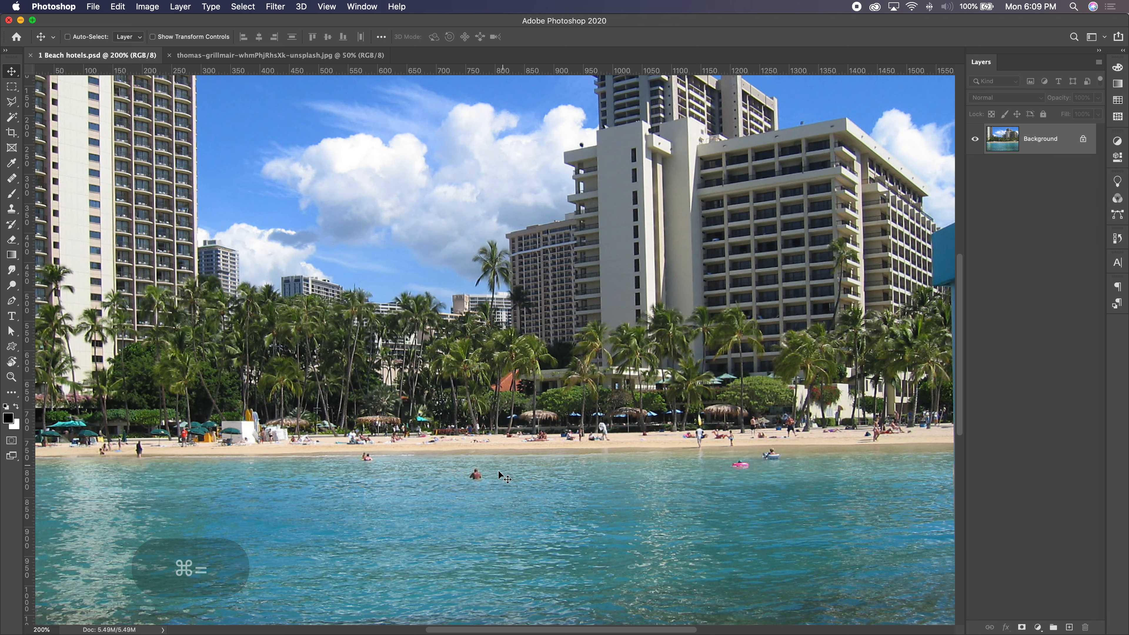
key(super+equal)
key(space)
drag(496, 475, 496, 423)
key(super)
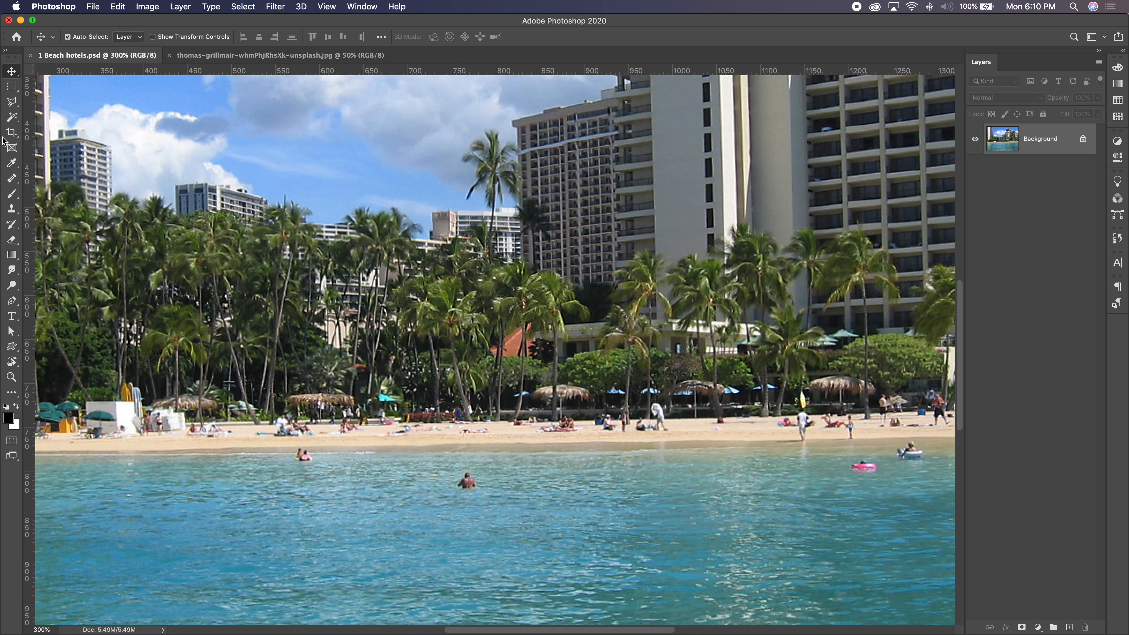
key(j)
click(15, 183)
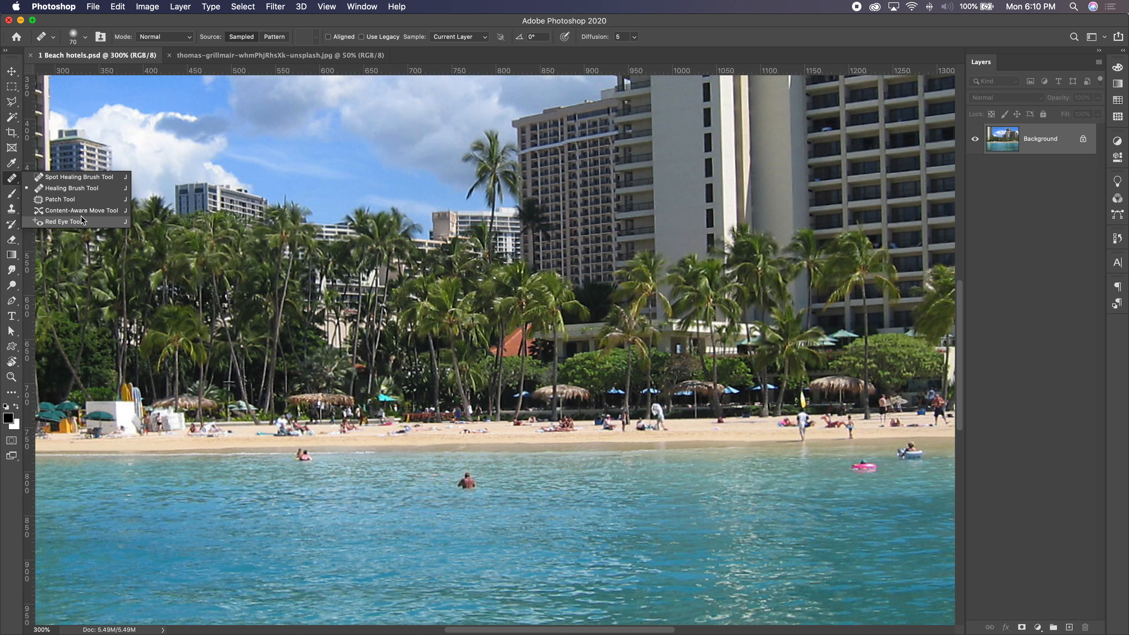
click(77, 179)
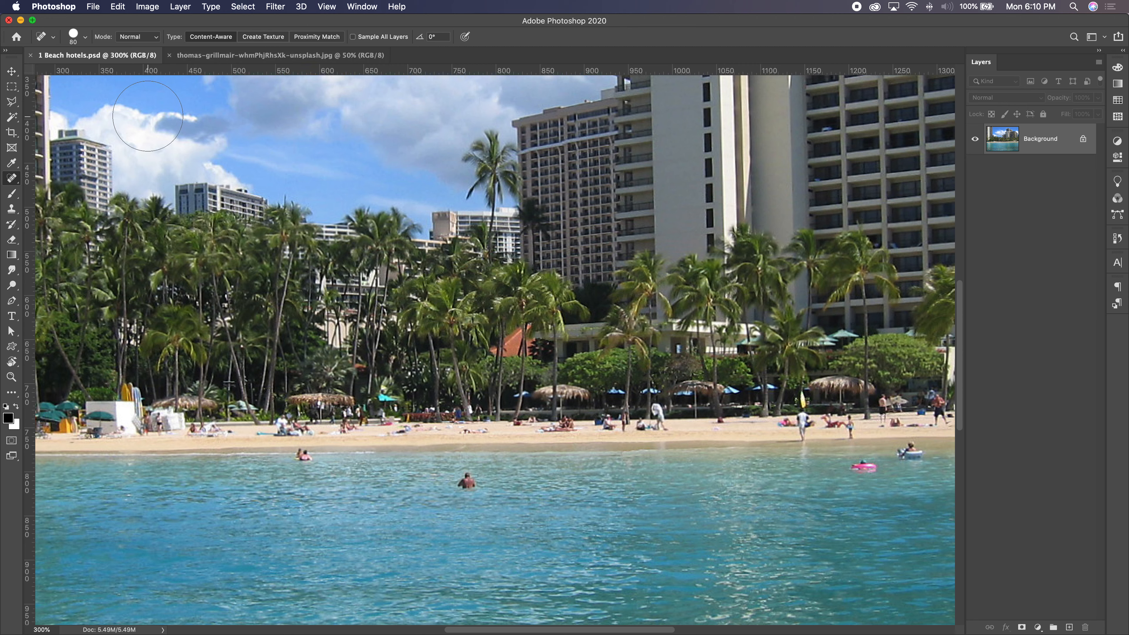
Set the Spot Healing Brush size to 96 px and its hardness to 100%
click(85, 37)
mouse_move(65, 71)
mouse_down()
mouse_move(35, 69)
mouse_move(75, 69)
mouse_move(50, 94)
mouse_move(137, 95)
mouse_up()
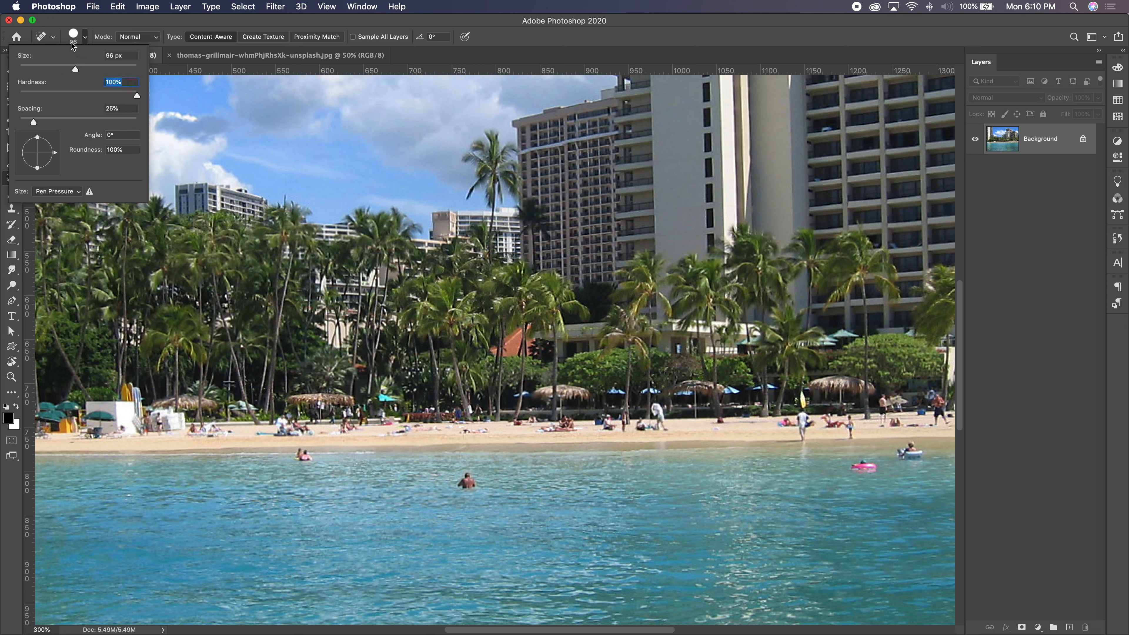
click(86, 39)
Create a 7 x 5 in document at 300 ppi and fill its background with black and back to white
key(super+n)
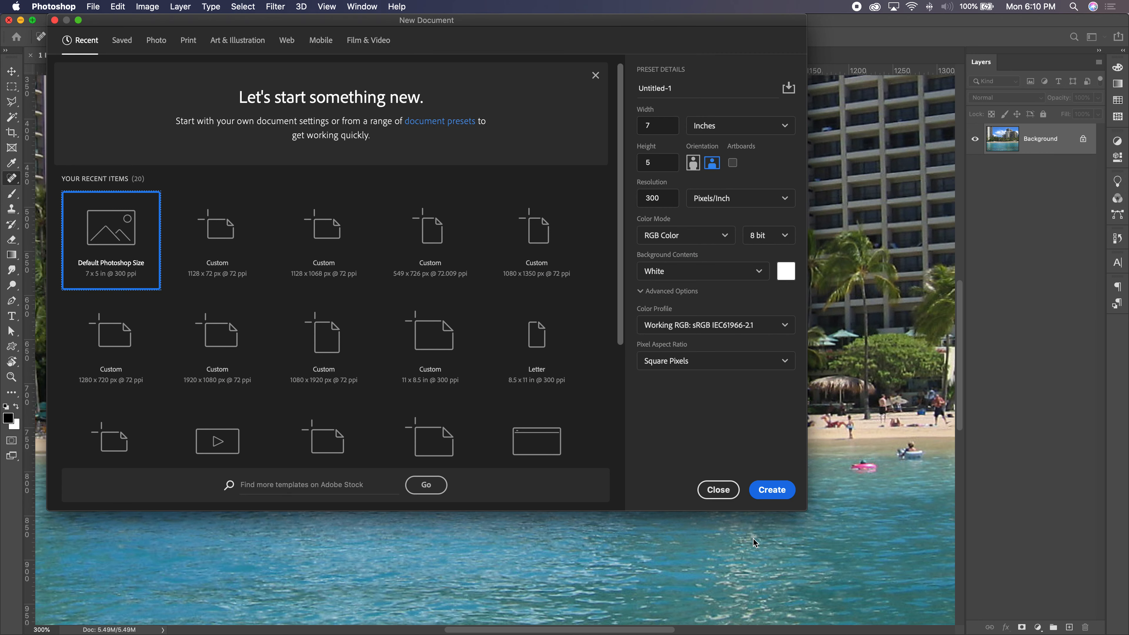
click(772, 489)
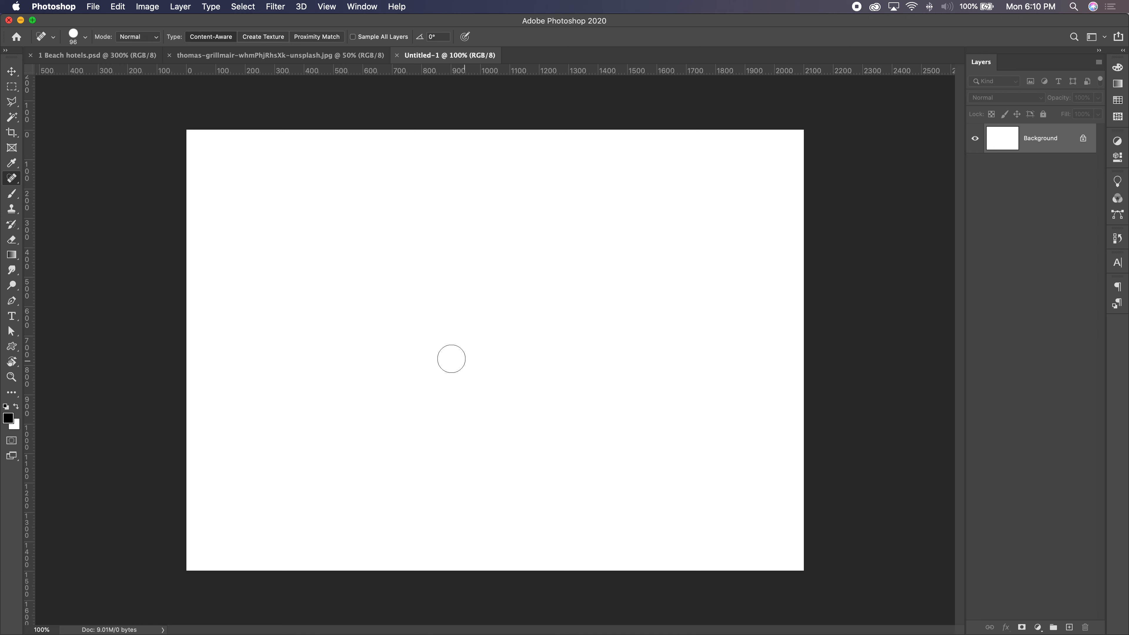
key(alt+BackSpace)
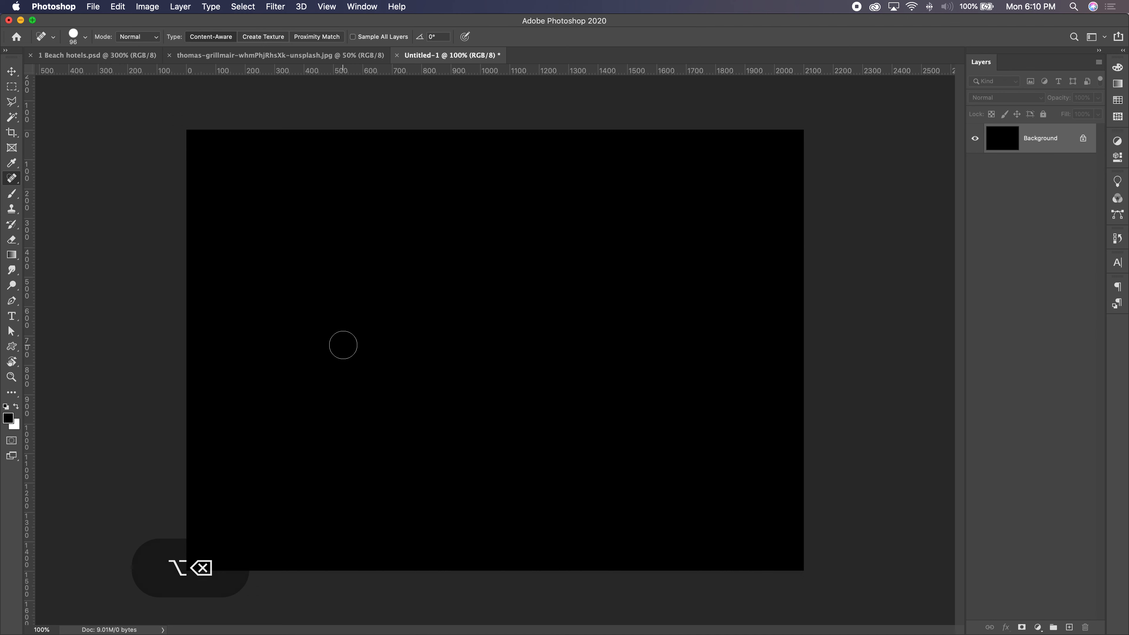
key(super+BackSpace)
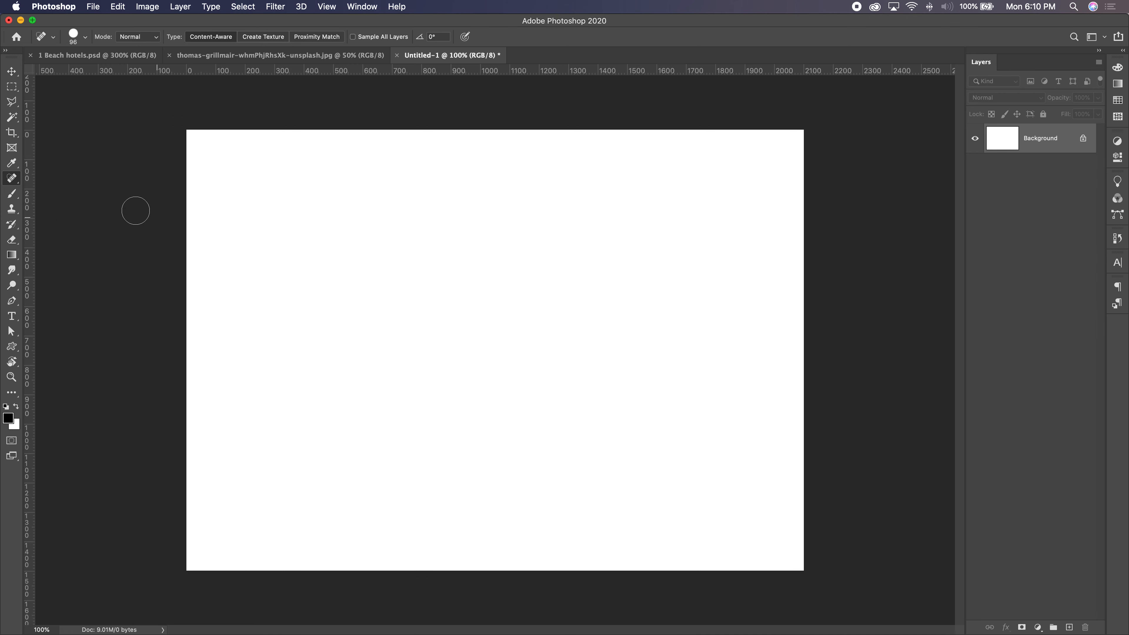
Paint a diagonal 31 px black stroke with the Brush tool and a hard-edged 500 px stroke to its right
click(12, 193)
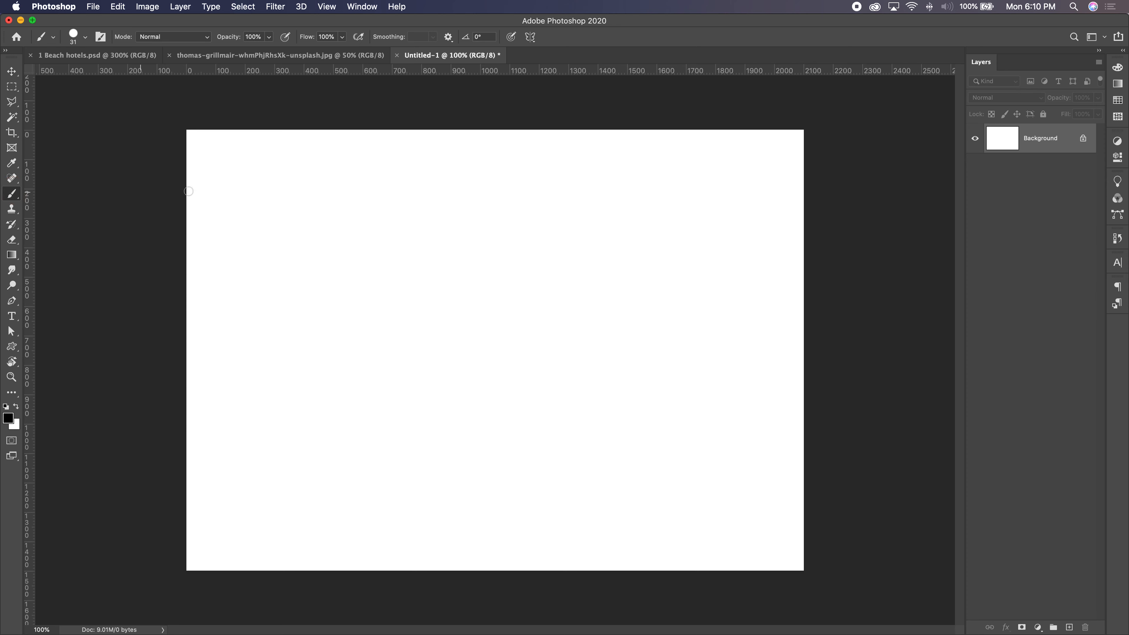
drag(224, 188, 330, 300)
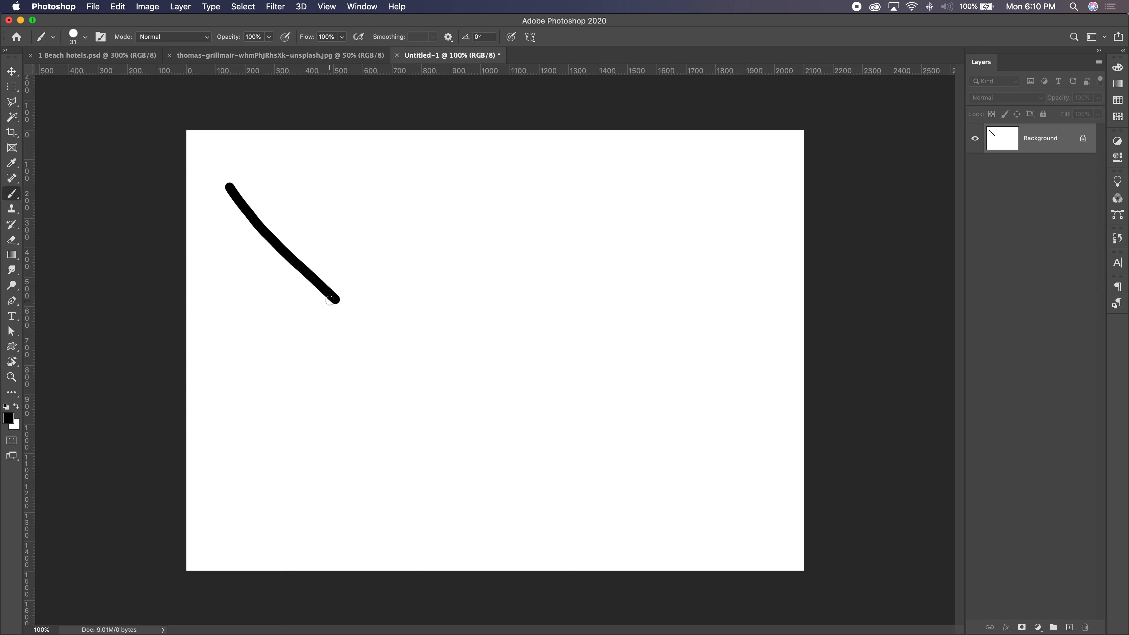
key(bracketright)
key(bracketright)
key(bracketright)
key(bracketright)
key(bracketright)
key(bracketright)
key(bracketright)
key(bracketright)
key(bracketright)
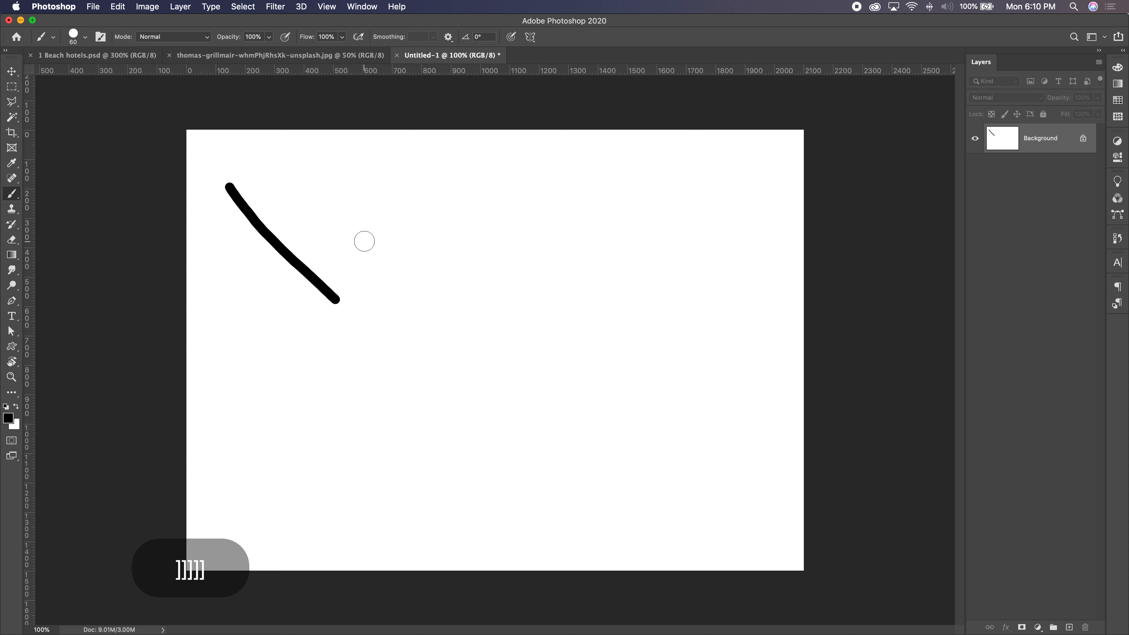
key(bracketright)
key(bracketright)
key(bracketright)
key(bracketright)
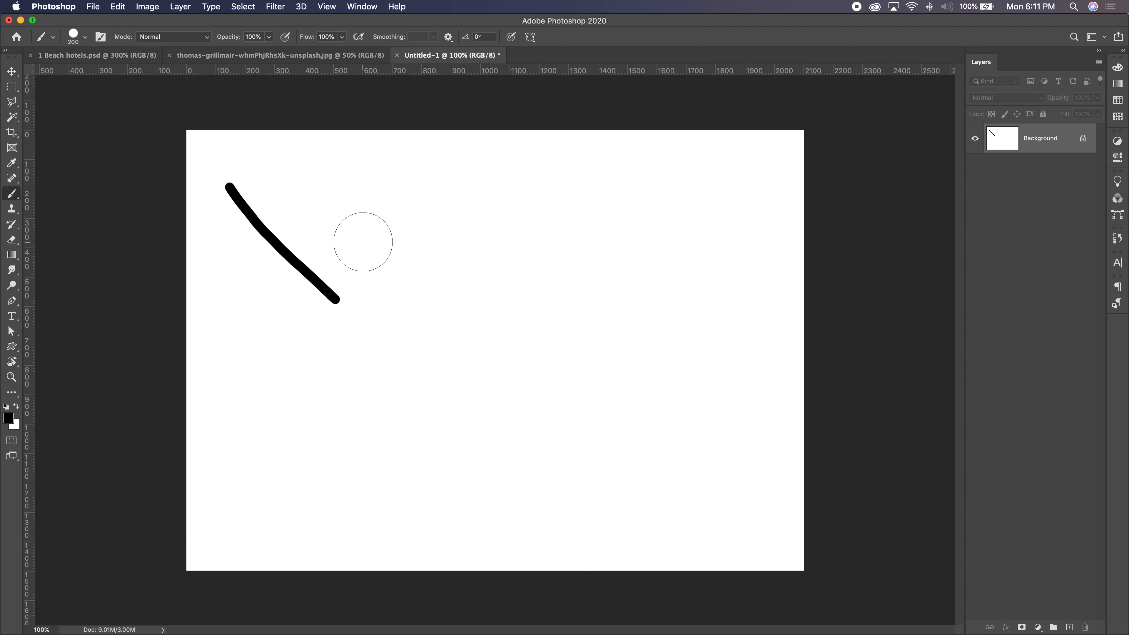
key(bracketright)
key(bracketright)
key(bracketright)
key(bracketright)
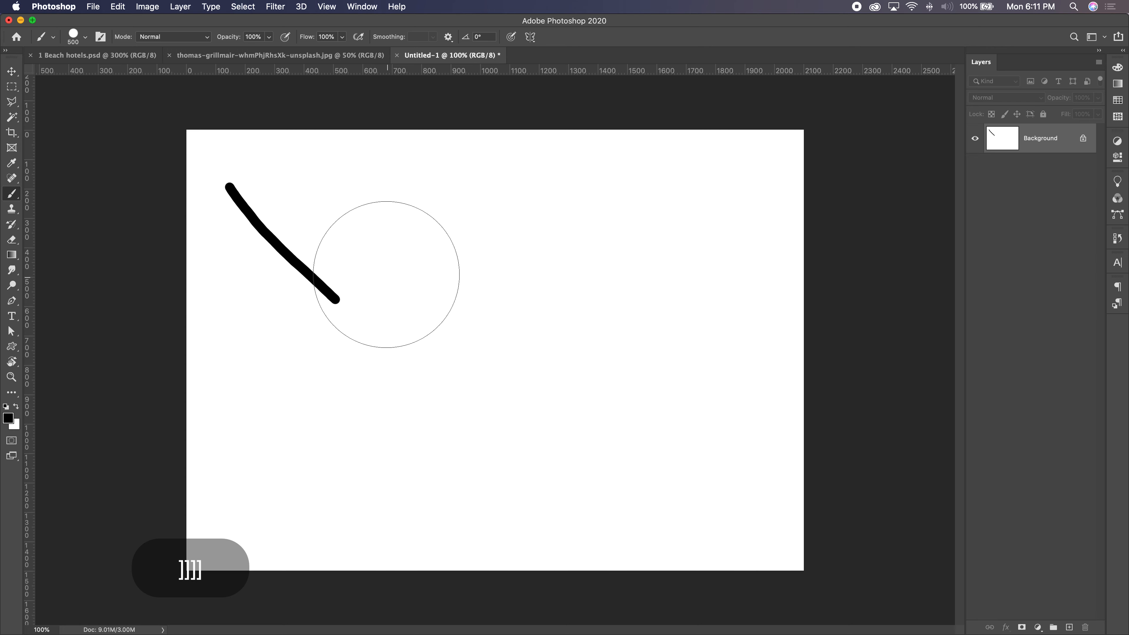
drag(414, 238, 528, 403)
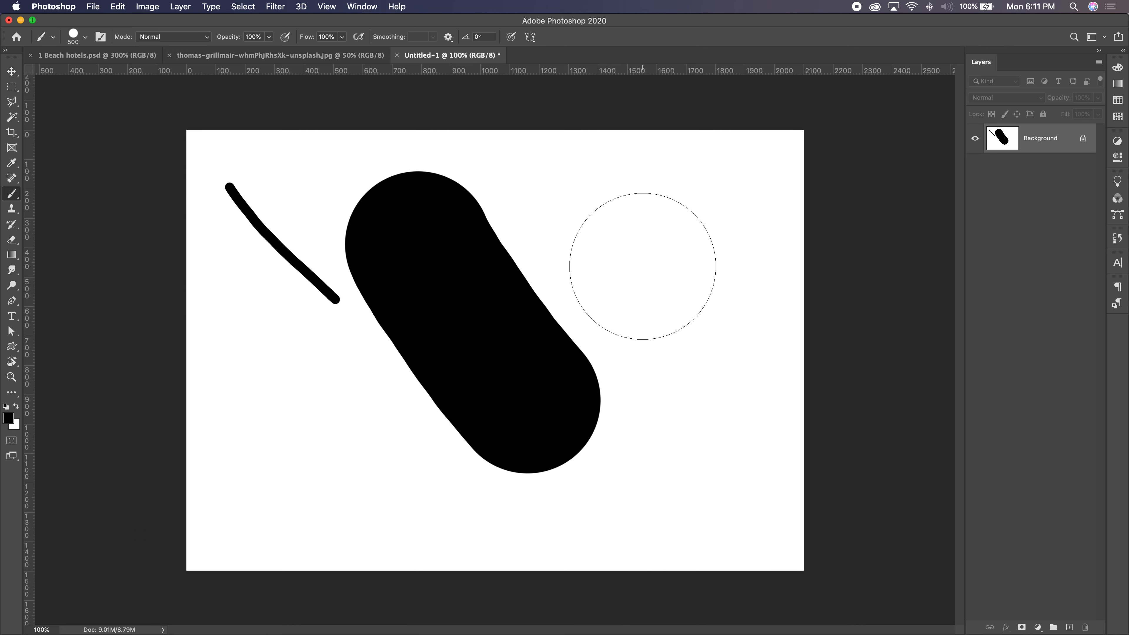
Reduce the brush hardness to 0% and paint a soft 500 px diagonal stroke on the right side of the canvas
key(shift+bracketleft)
key(shift+bracketleft)
key(shift+bracketleft)
key(shift+bracketleft)
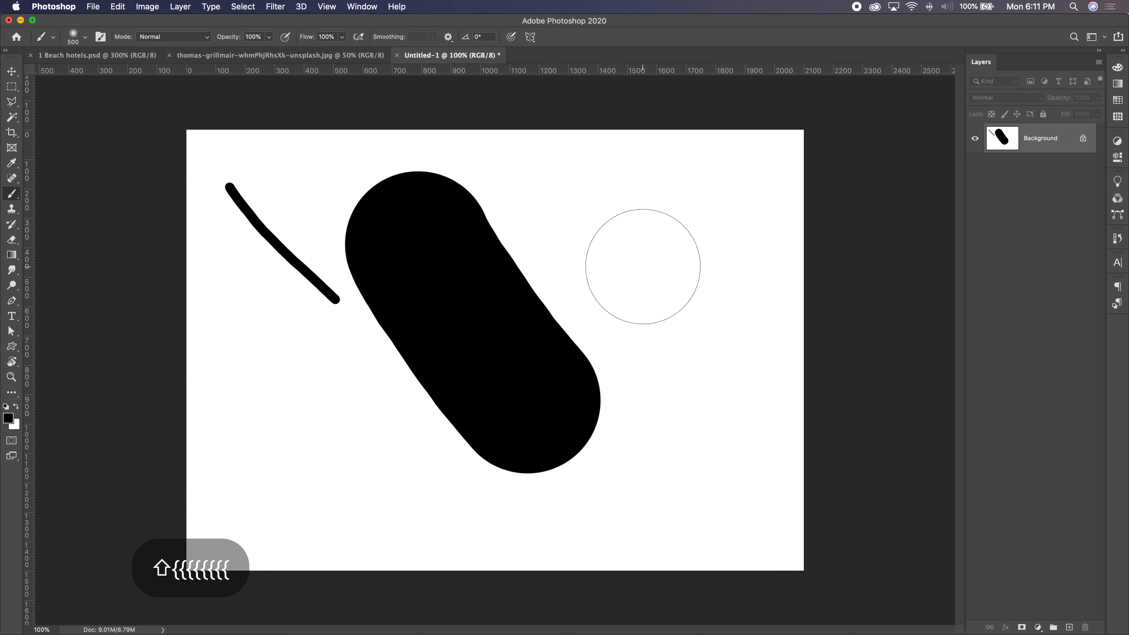
key(shift)
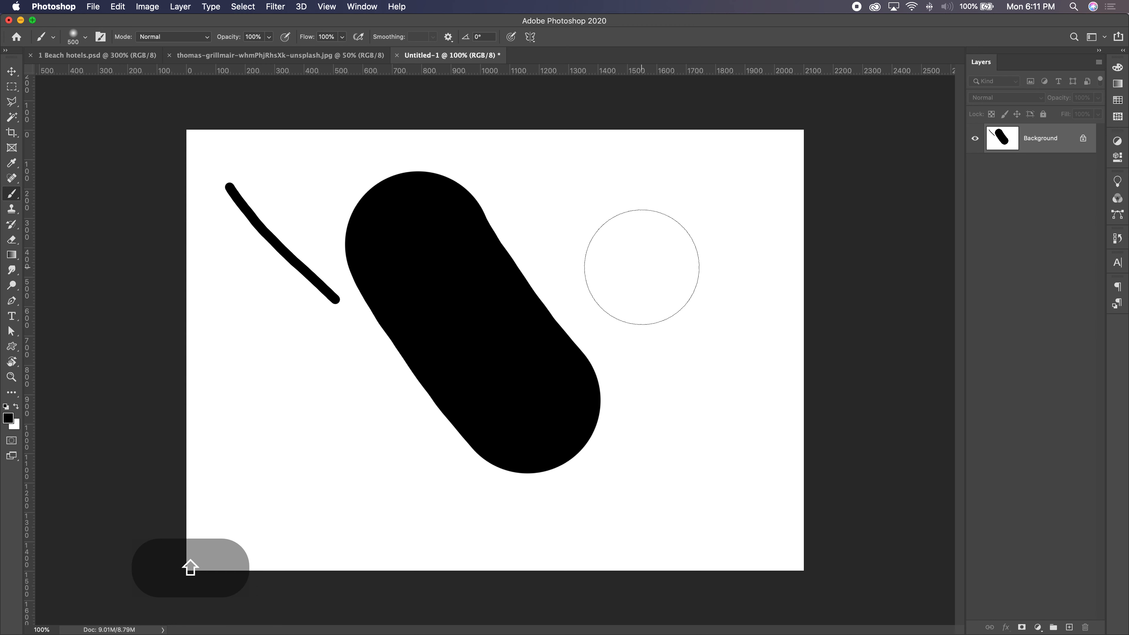
drag(605, 233, 691, 354)
Paint a 500 px stroke at 100% hardness at the lower left of the canvas, and refill the canvas with white
click(84, 36)
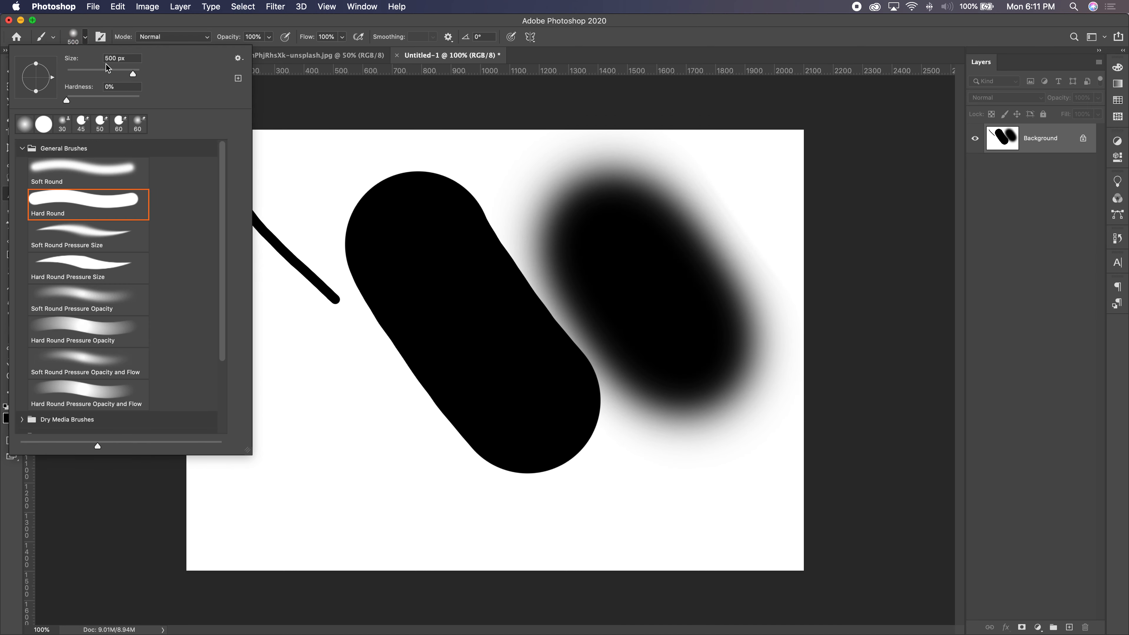
drag(68, 100, 182, 101)
drag(316, 342, 371, 440)
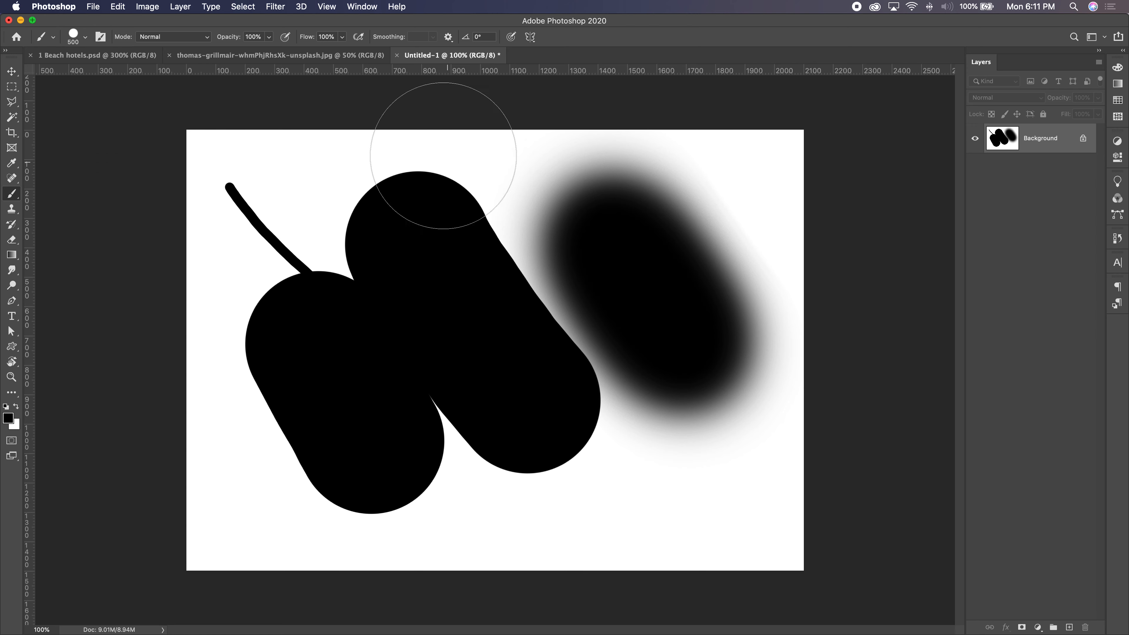
key(alt+BackSpace)
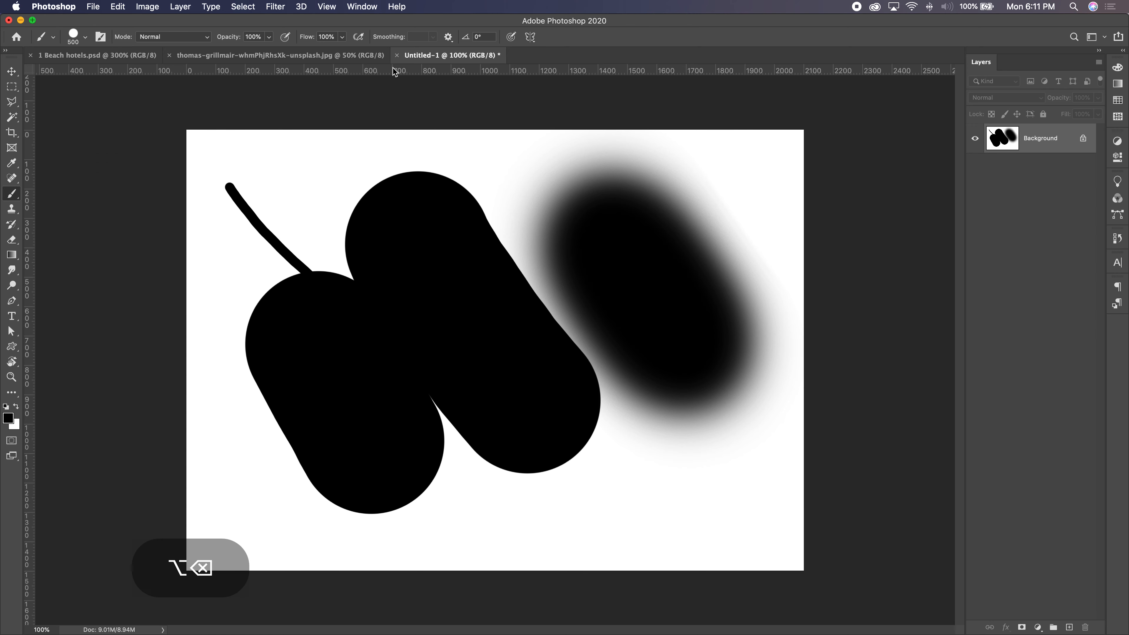
key(super+BackSpace)
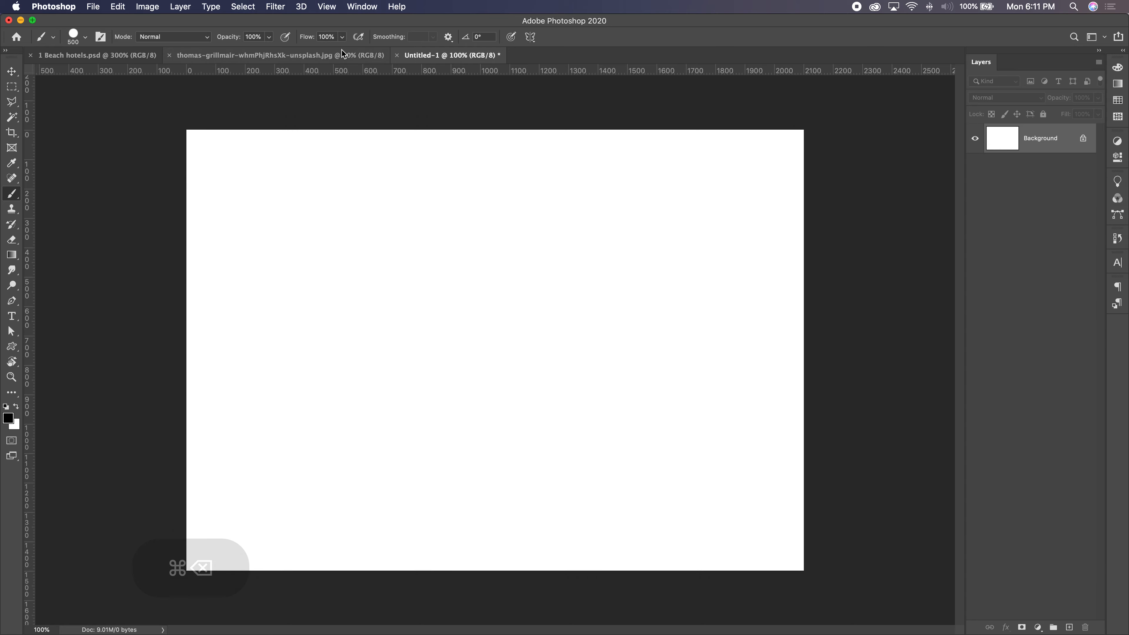
In 1 Beach hotels.psd, set the Spot Healing Brush to a soft edge and a size of 106 px
click(101, 57)
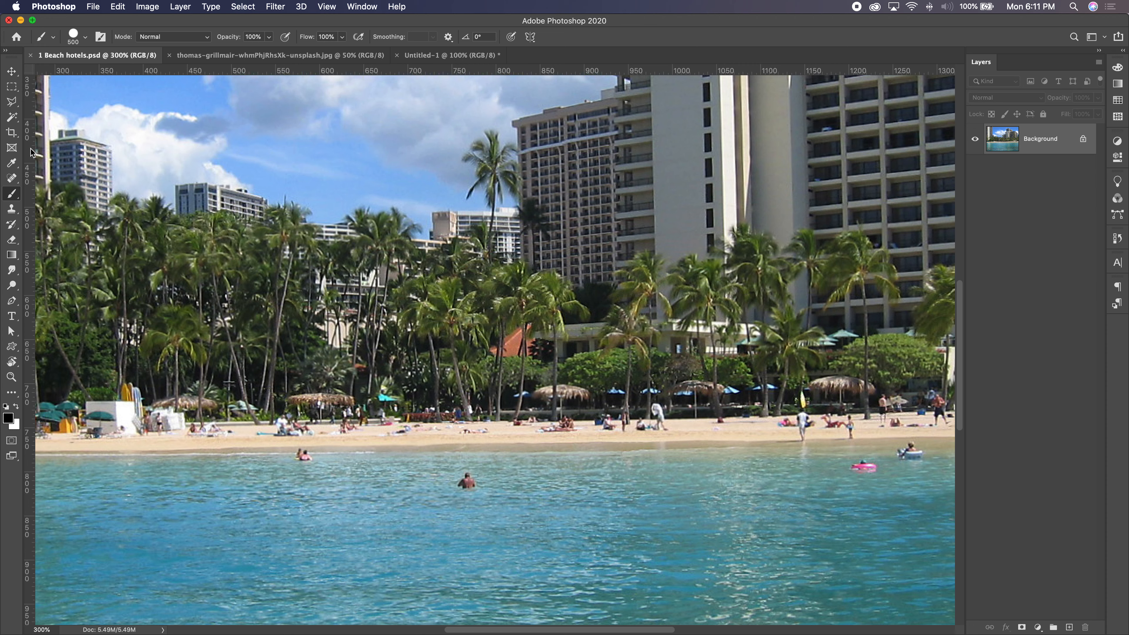
click(12, 178)
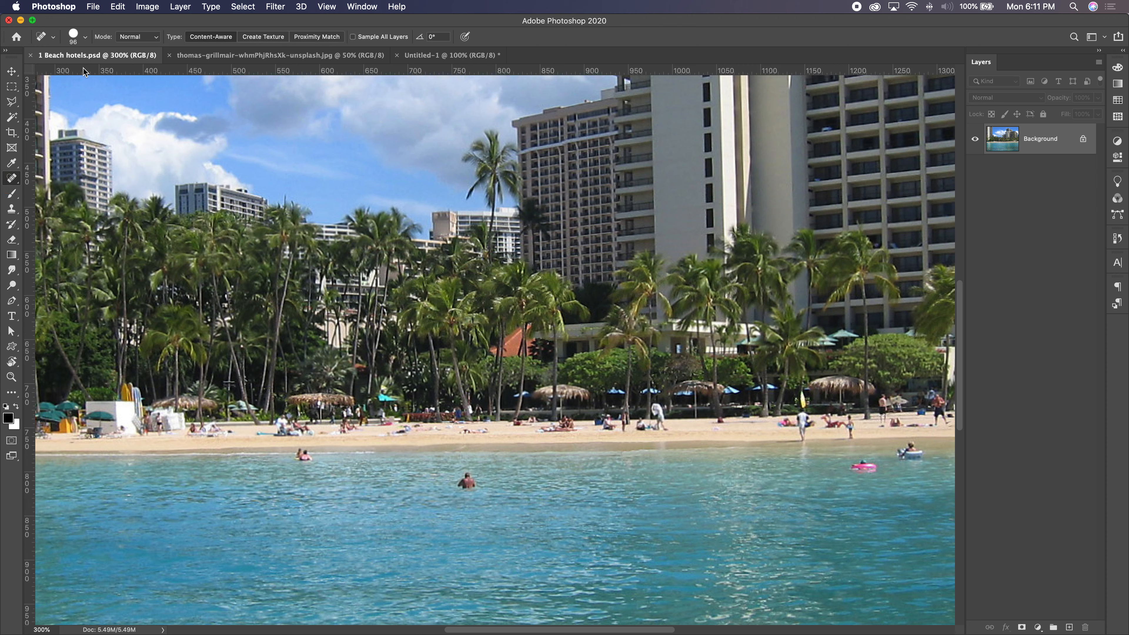
click(86, 38)
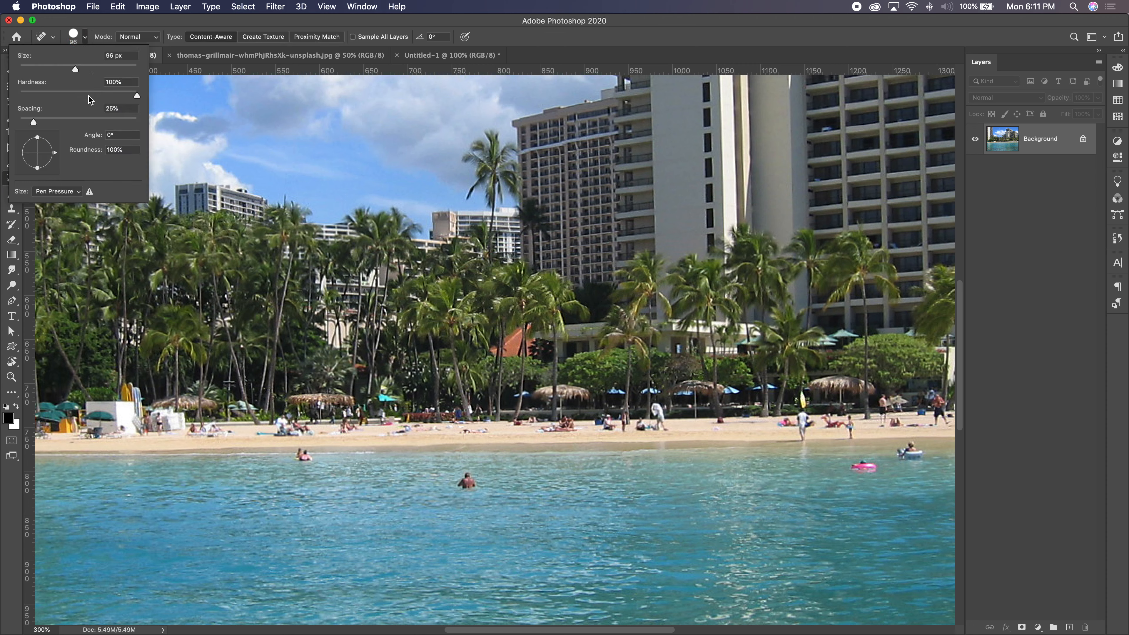
drag(88, 97, 18, 96)
drag(78, 69, 82, 70)
click(79, 95)
click(86, 36)
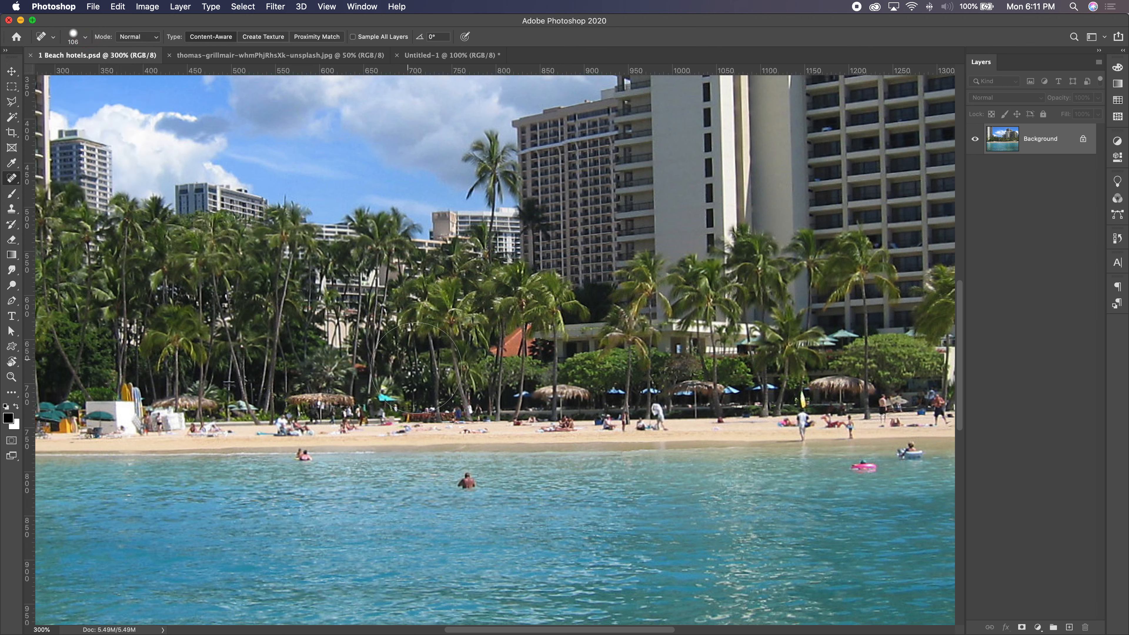
Try smaller and larger Spot Healing Brush sizes around the swimmer in the water, ending at 70 px
key(bracketleft)
key(bracketleft)
key(bracketleft)
key(bracketleft)
key(bracketleft)
key(bracketleft)
key(bracketleft)
key(bracketleft)
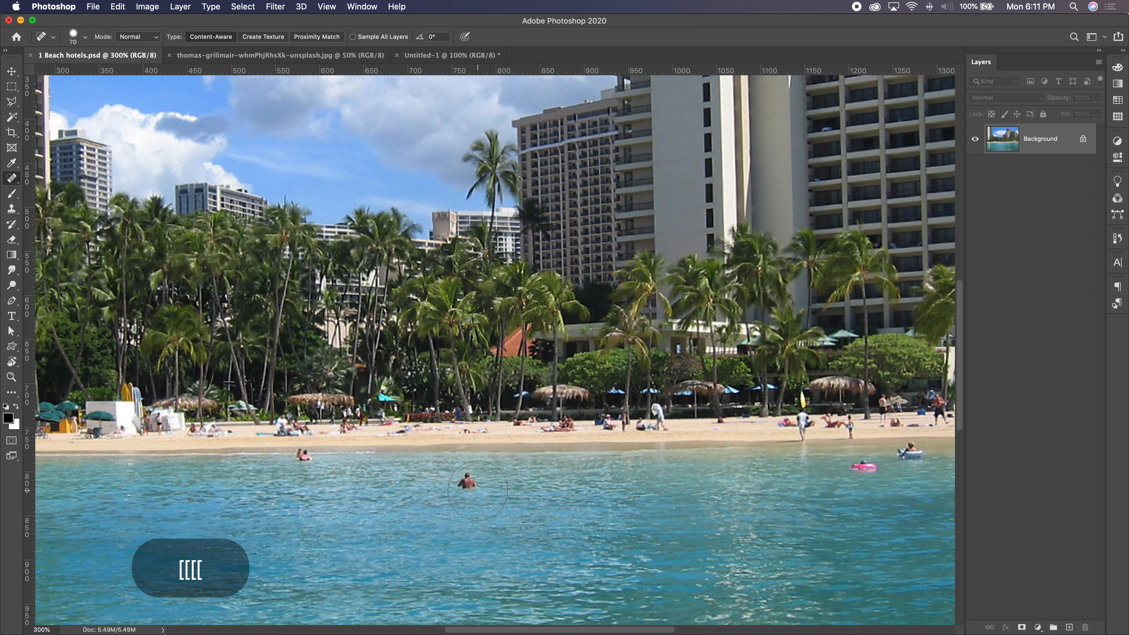
key(bracketright)
key(bracketright)
key(bracketright)
key(bracketright)
key(bracketright)
key(bracketright)
key(bracketleft)
key(bracketleft)
key(bracketleft)
key(bracketleft)
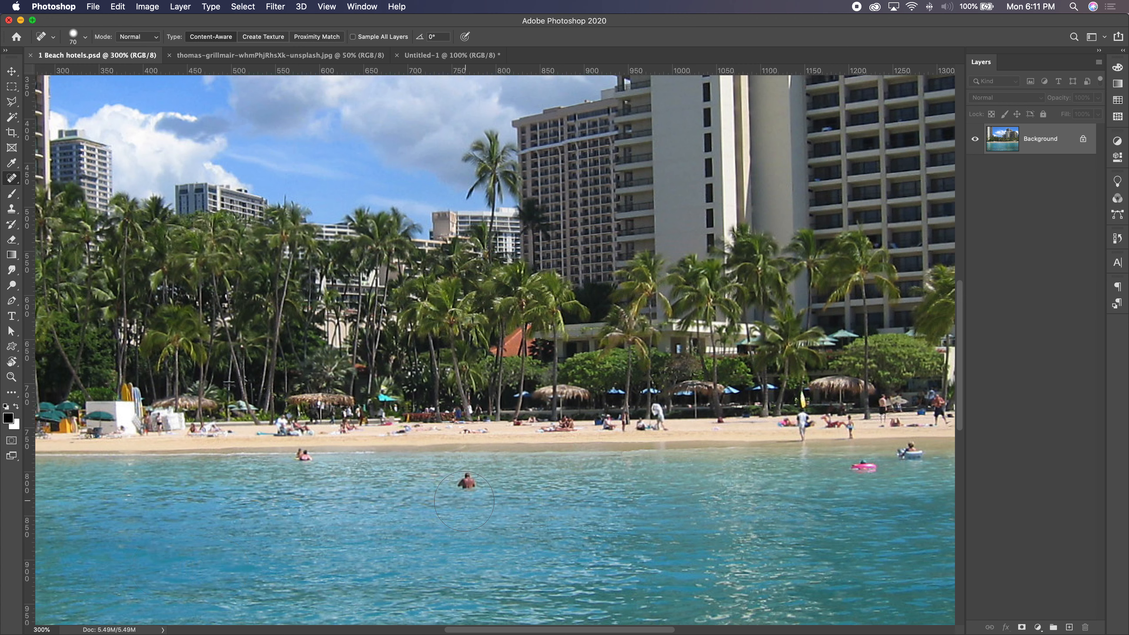
Reduce the Spot Healing Brush to 40 px and remove the lone swimmer in the middle of the water
key(bracketleft)
key(bracketleft)
key(bracketleft)
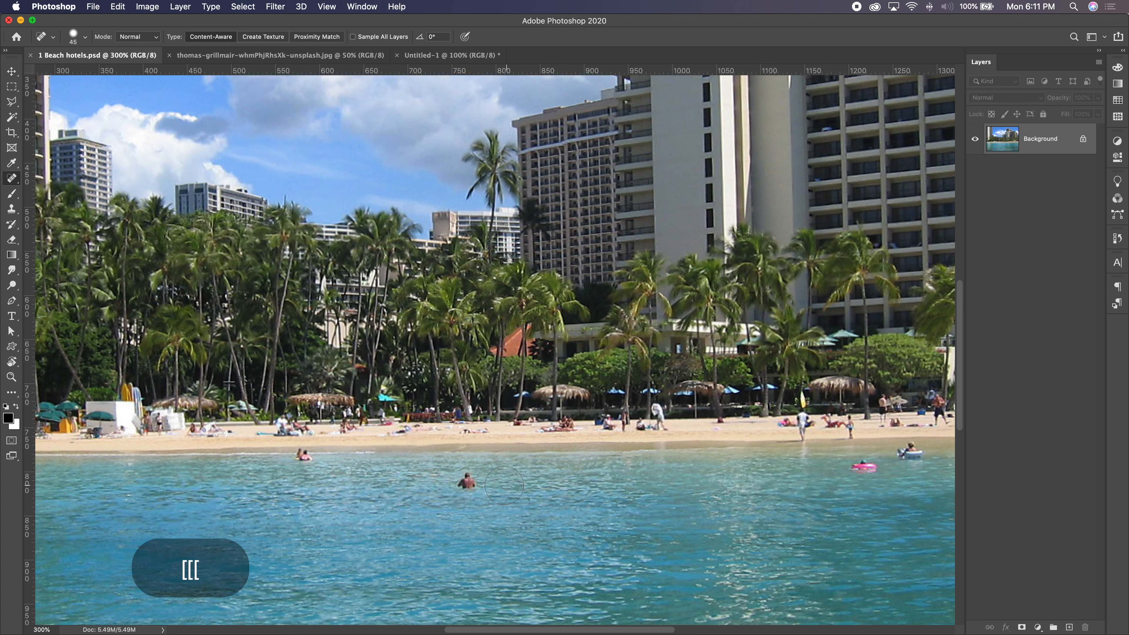
key(bracketleft)
key(bracketleft)
key(bracketright)
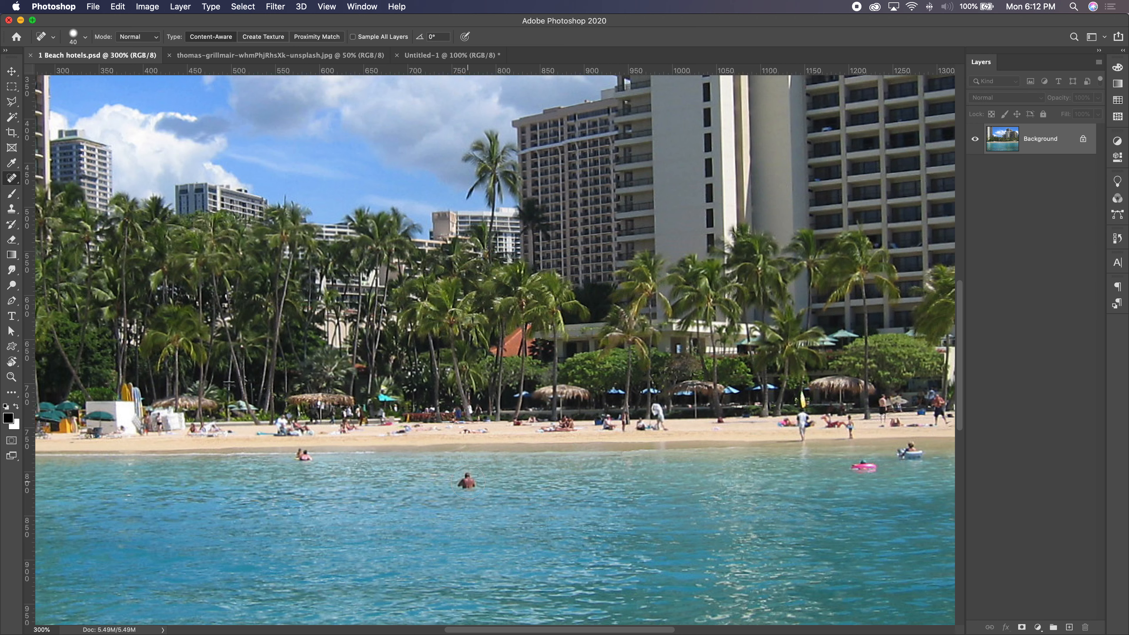
click(467, 481)
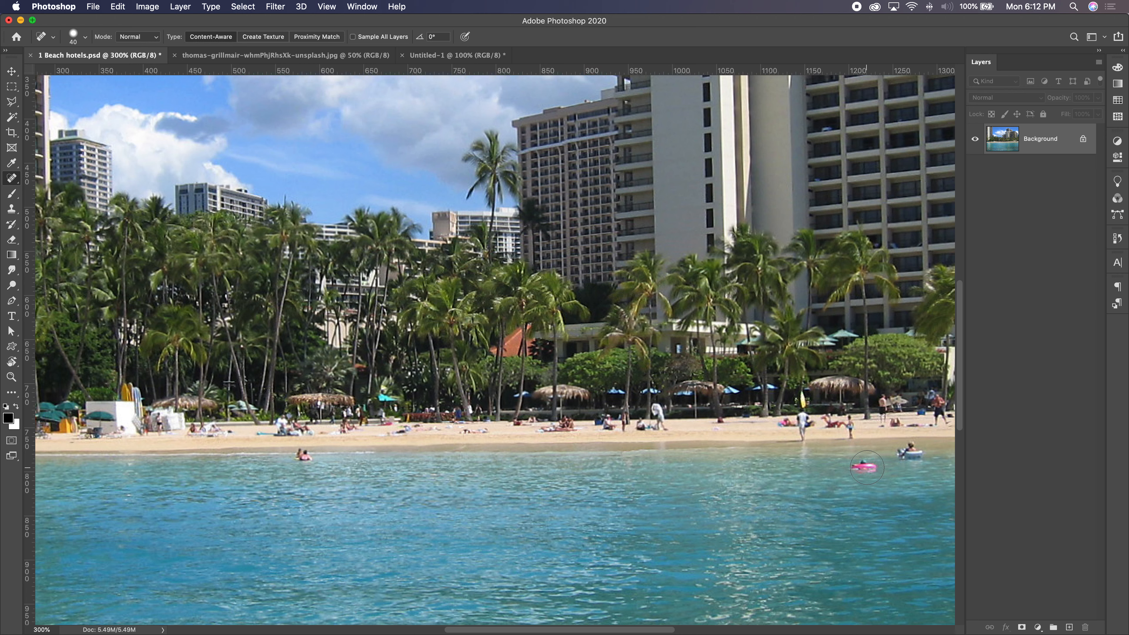
Remove the swimmer on the pink float, the one on the blue float, and the pair near the shoreline with the Spot Healing Brush
click(864, 465)
click(857, 469)
click(910, 452)
click(899, 453)
click(302, 456)
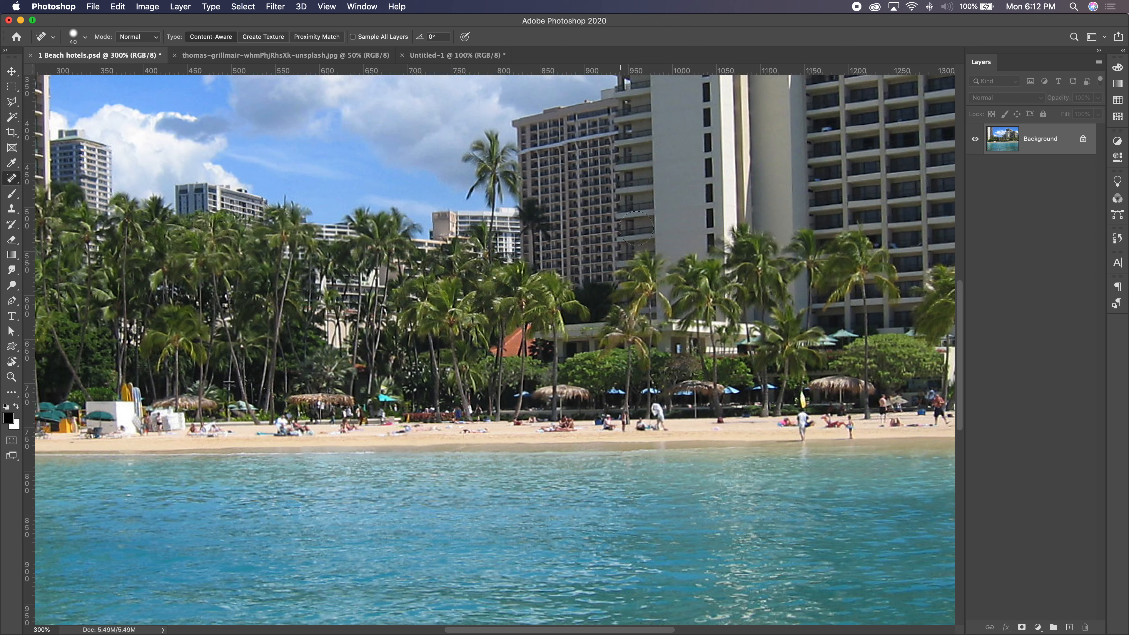
Reduce the brush to 15 px and paint over the tall palm standing out against the sky and the hotel
key(bracketleft)
key(bracketleft)
key(bracketleft)
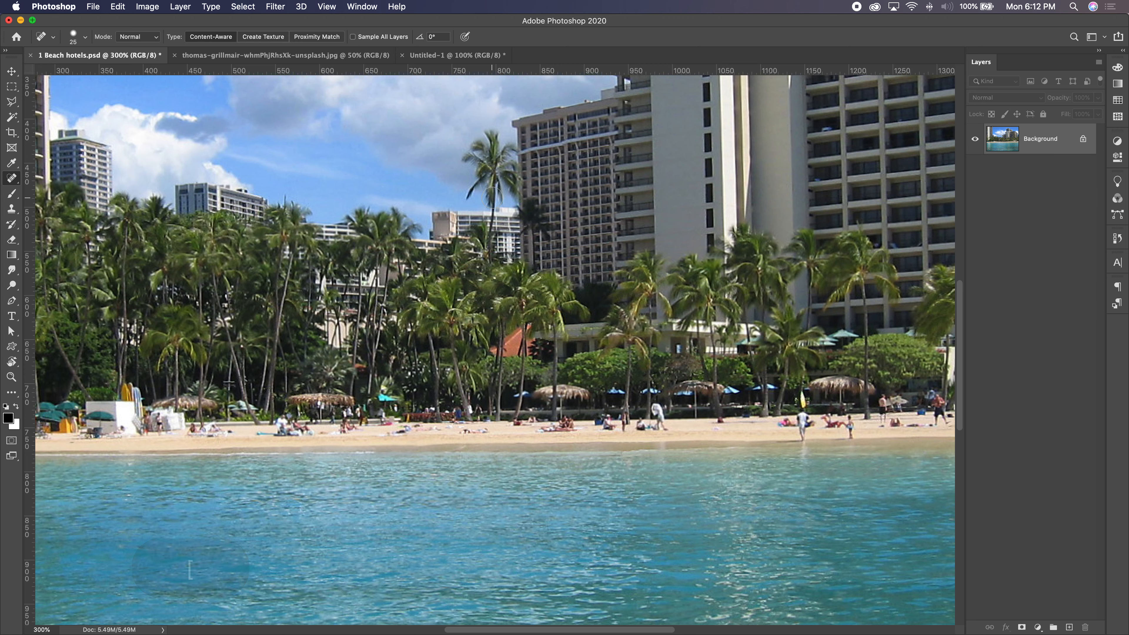
drag(466, 147, 457, 235)
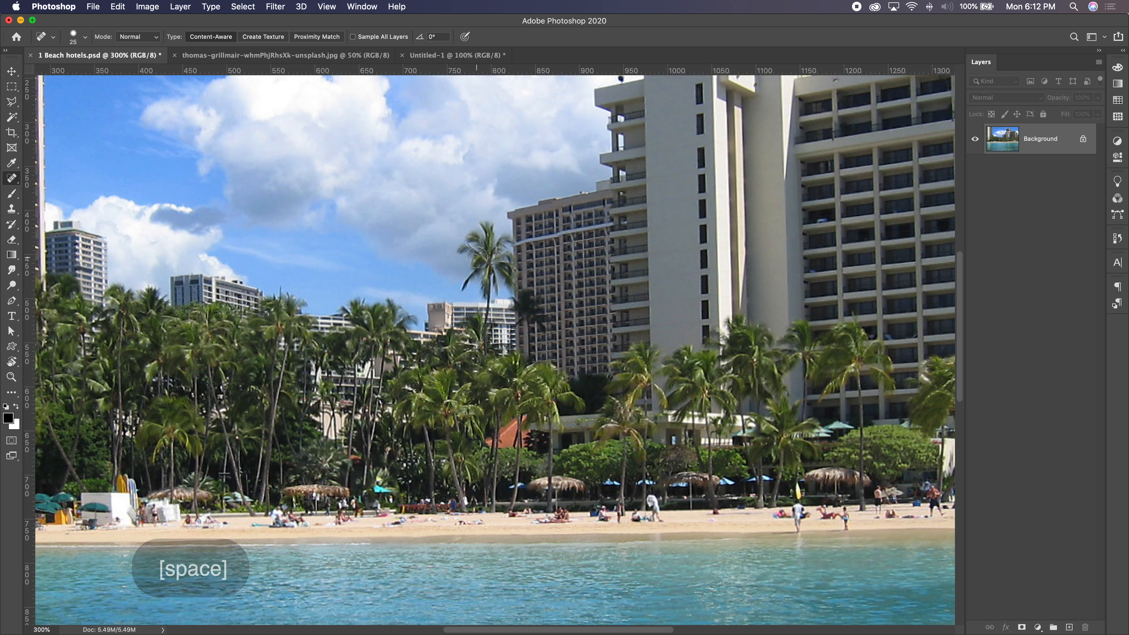
key(bracketleft)
key(bracketleft)
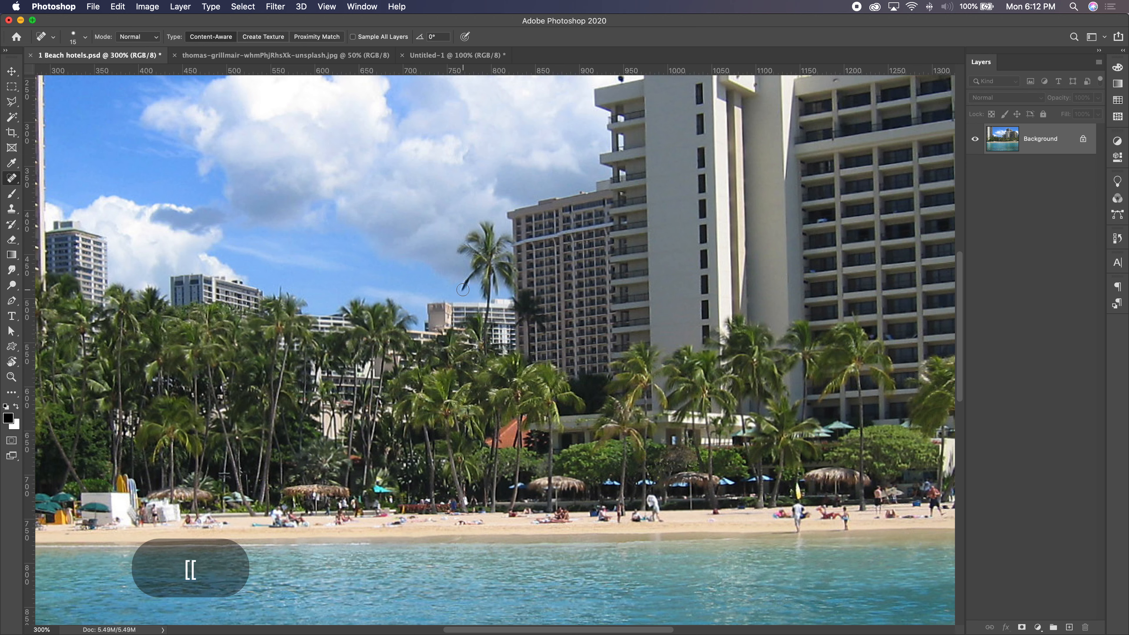
mouse_move(459, 290)
mouse_down()
mouse_move(479, 253)
mouse_move(484, 299)
mouse_move(510, 284)
mouse_move(509, 257)
mouse_move(511, 293)
mouse_move(501, 252)
mouse_move(511, 262)
mouse_move(511, 233)
mouse_move(501, 243)
mouse_move(481, 221)
mouse_move(488, 236)
mouse_move(466, 235)
mouse_move(481, 254)
mouse_move(457, 243)
mouse_move(480, 253)
mouse_move(466, 260)
mouse_move(463, 249)
mouse_move(506, 251)
mouse_up()
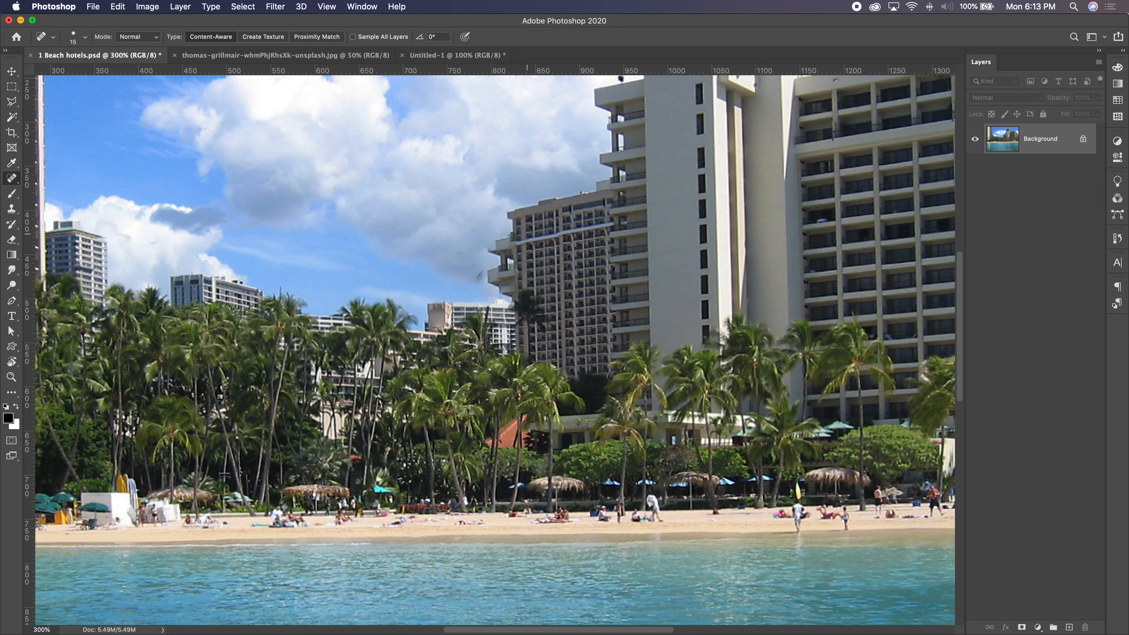
mouse_move(478, 278)
mouse_down()
mouse_move(464, 251)
mouse_move(473, 220)
mouse_up()
Heal the small group of sunbathers lying on the sand near the waterline below the palms
click(460, 523)
drag(463, 523, 487, 522)
click(454, 526)
In the lifeguard photo, enlarge the Spot Healing Brush to 600 px, remove the bending person and orange cone, and clean up the shoreline there
click(348, 57)
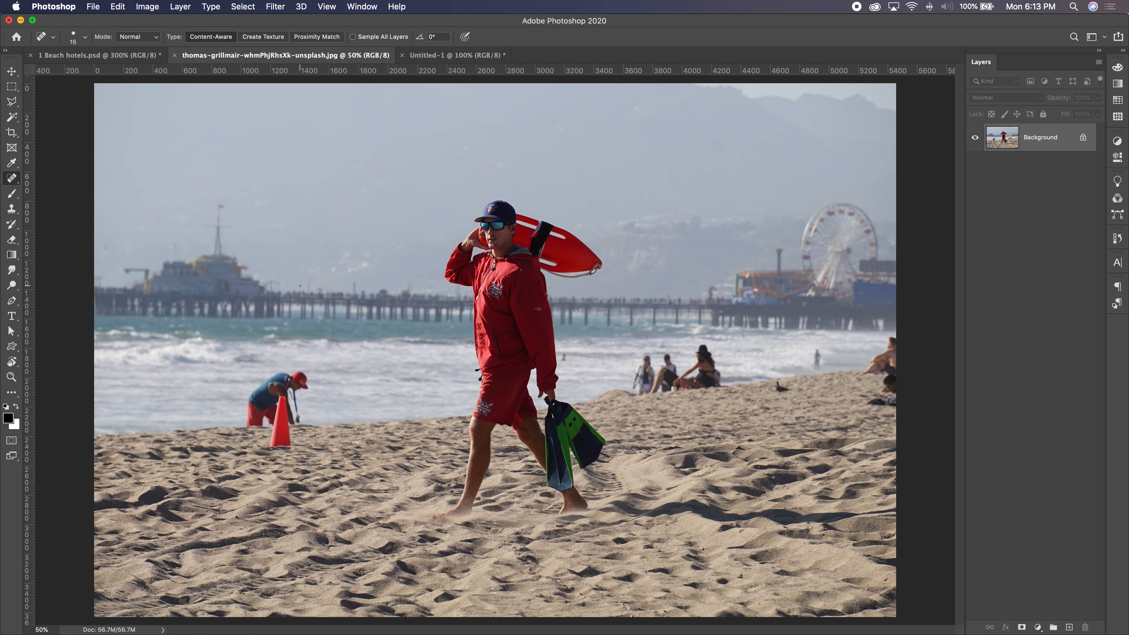
key(super+minus)
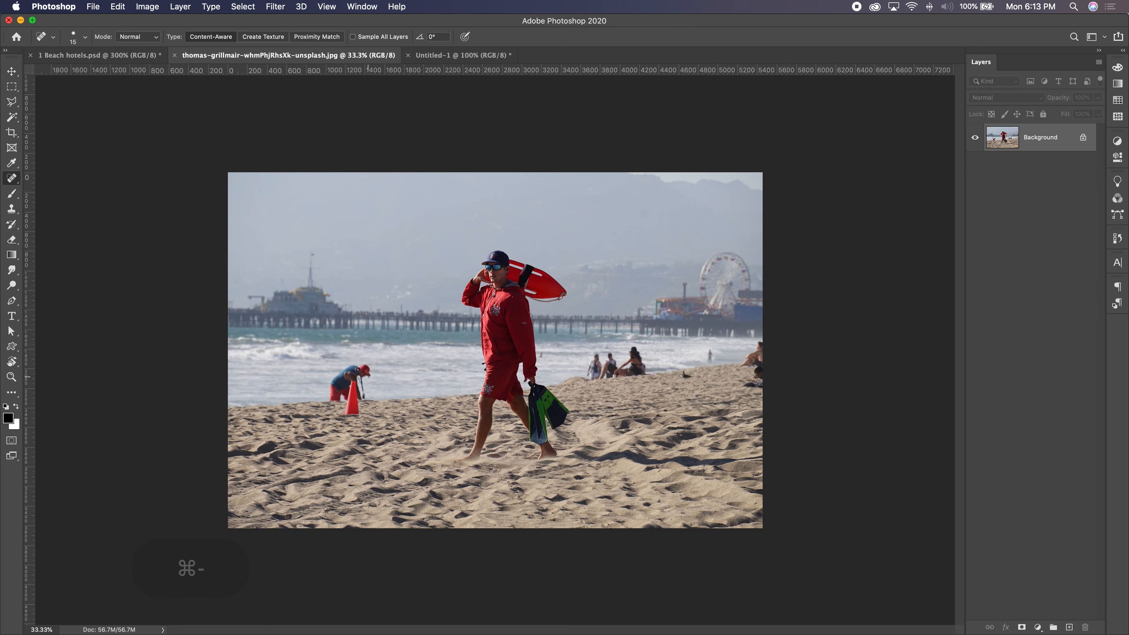
key(bracketright)
key(bracketright)
key(bracketright)
key(bracketright)
key(bracketright)
key(bracketright)
key(bracketright)
key(bracketright)
key(bracketright)
key(bracketright)
key(bracketright)
key(bracketright)
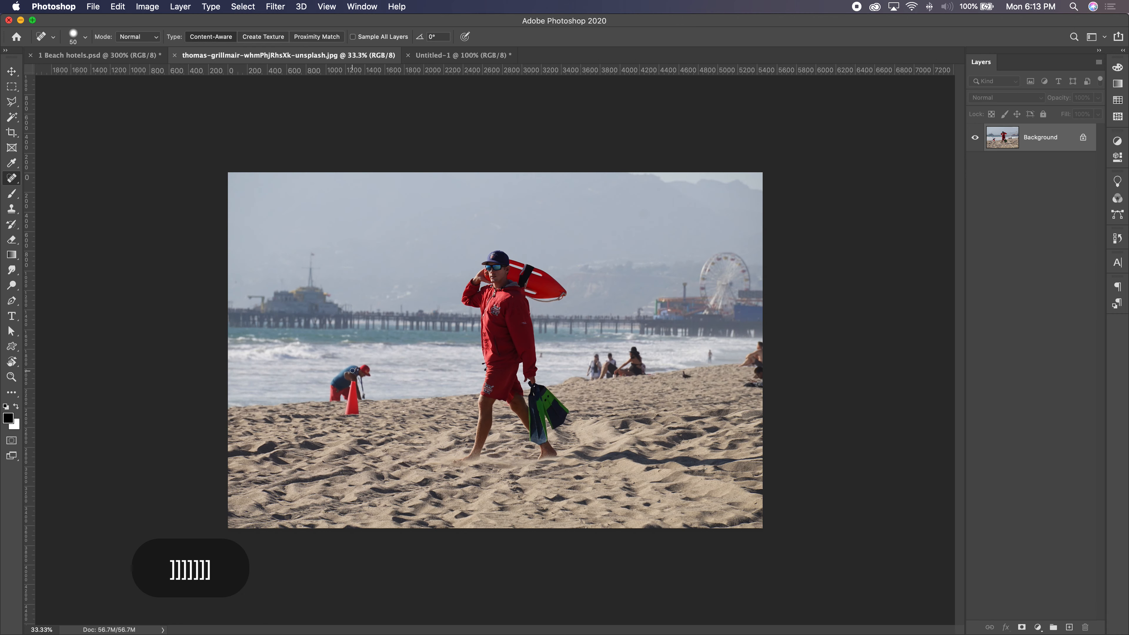
key(bracketright)
key(bracketright)
key(bracketright)
key(bracketright)
mouse_move(368, 369)
mouse_down()
mouse_move(341, 392)
mouse_move(347, 405)
mouse_move(369, 403)
mouse_up()
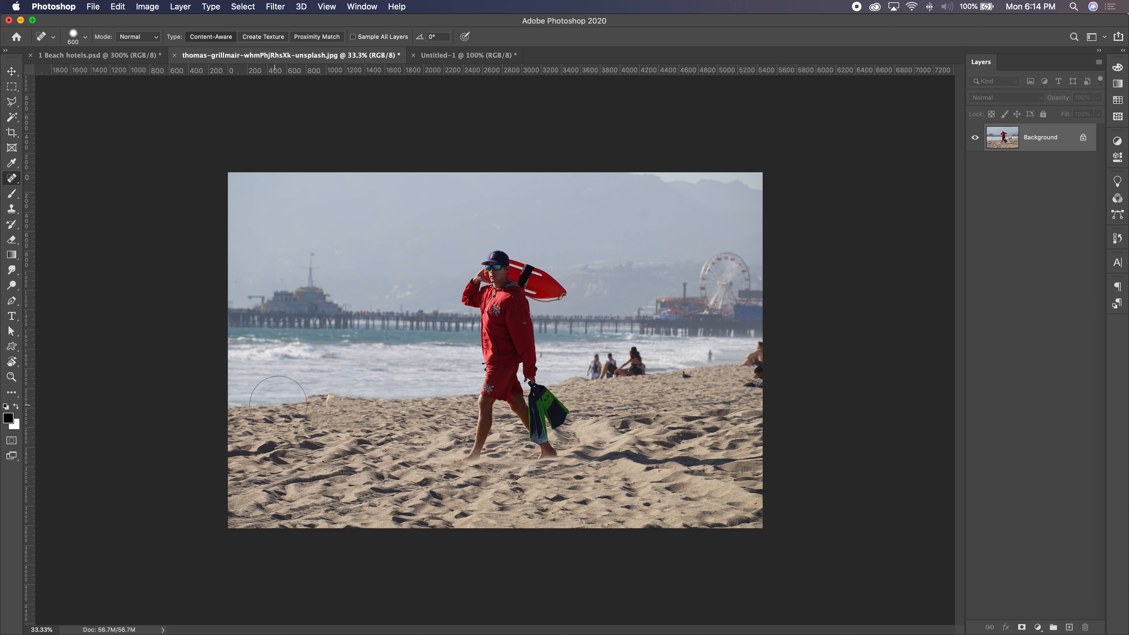
click(331, 400)
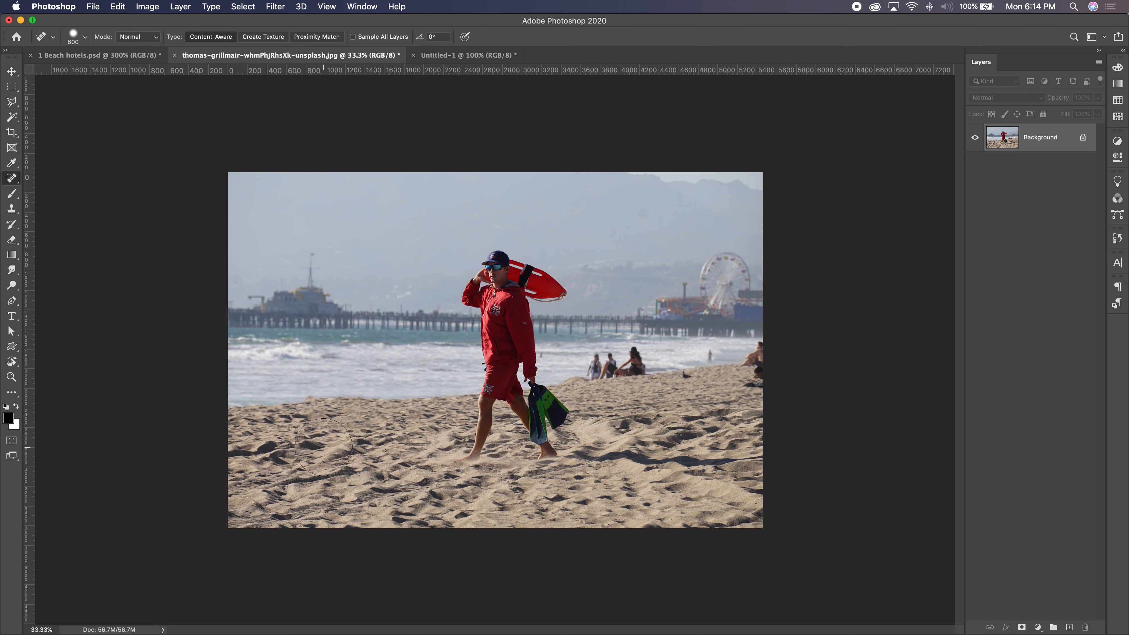
click(304, 391)
Revert both the lifeguard photo and 1 Beach hotels.psd to their last saved versions
click(93, 7)
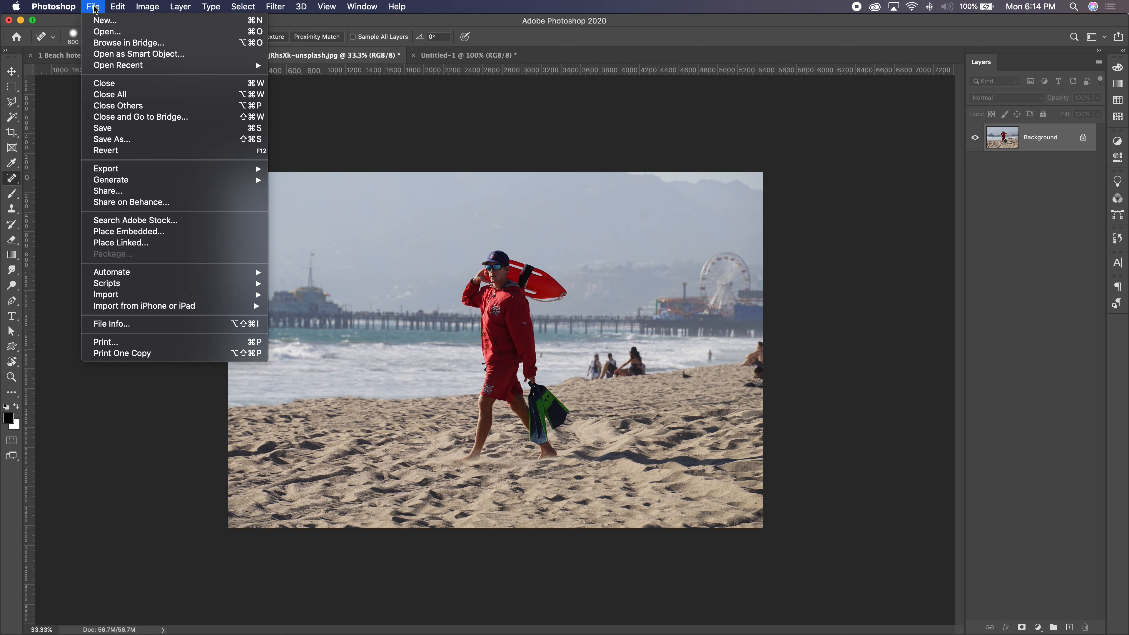
click(111, 150)
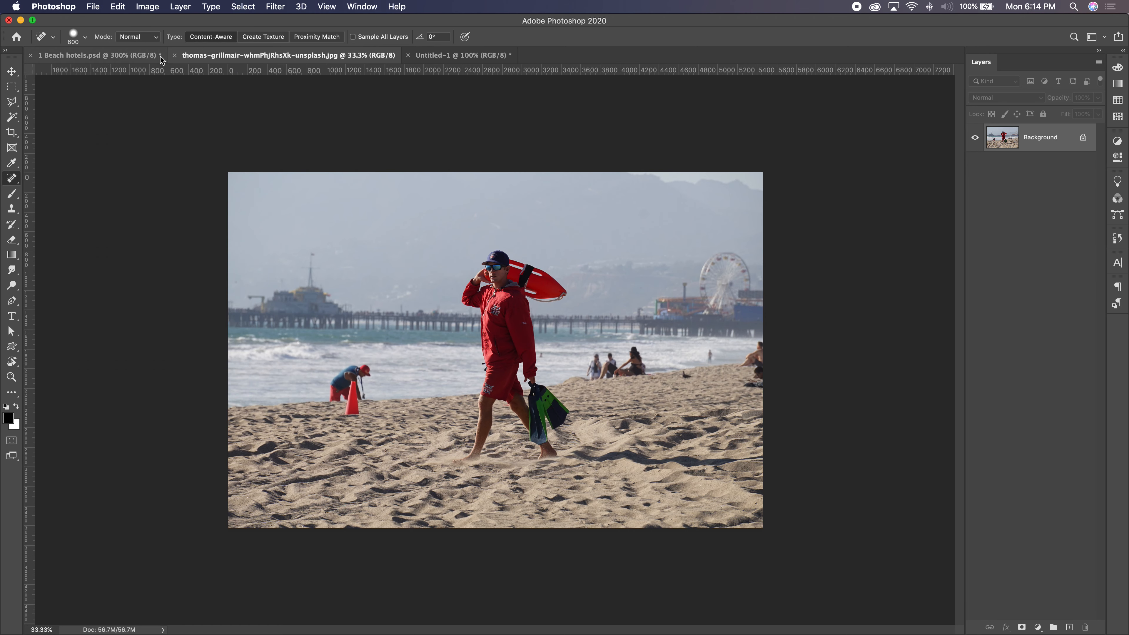
click(134, 57)
click(93, 7)
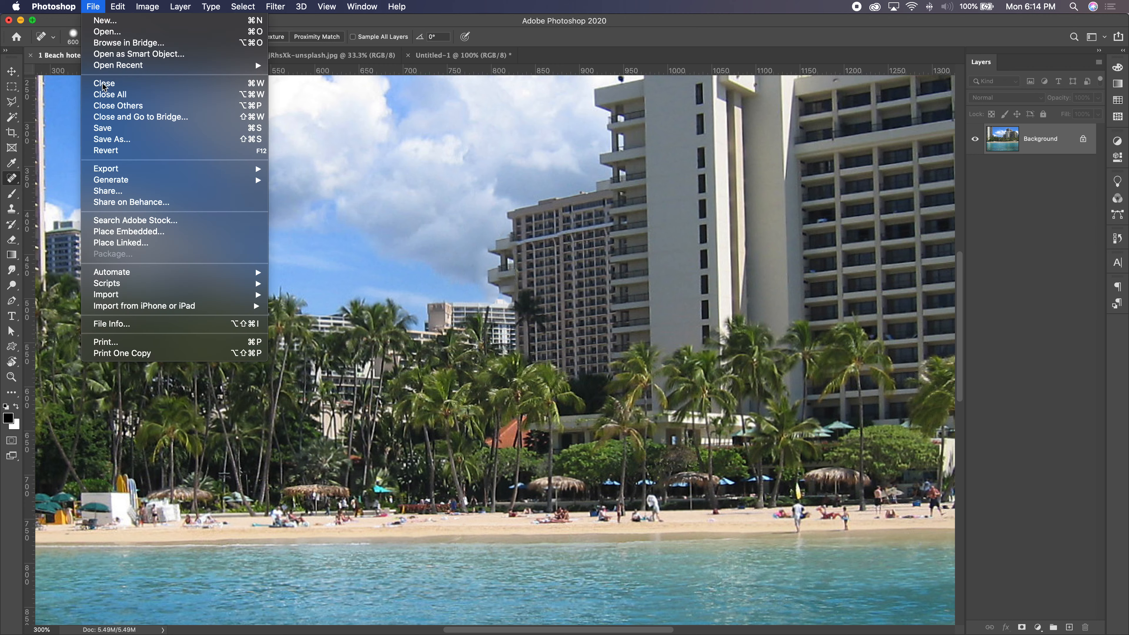
click(114, 152)
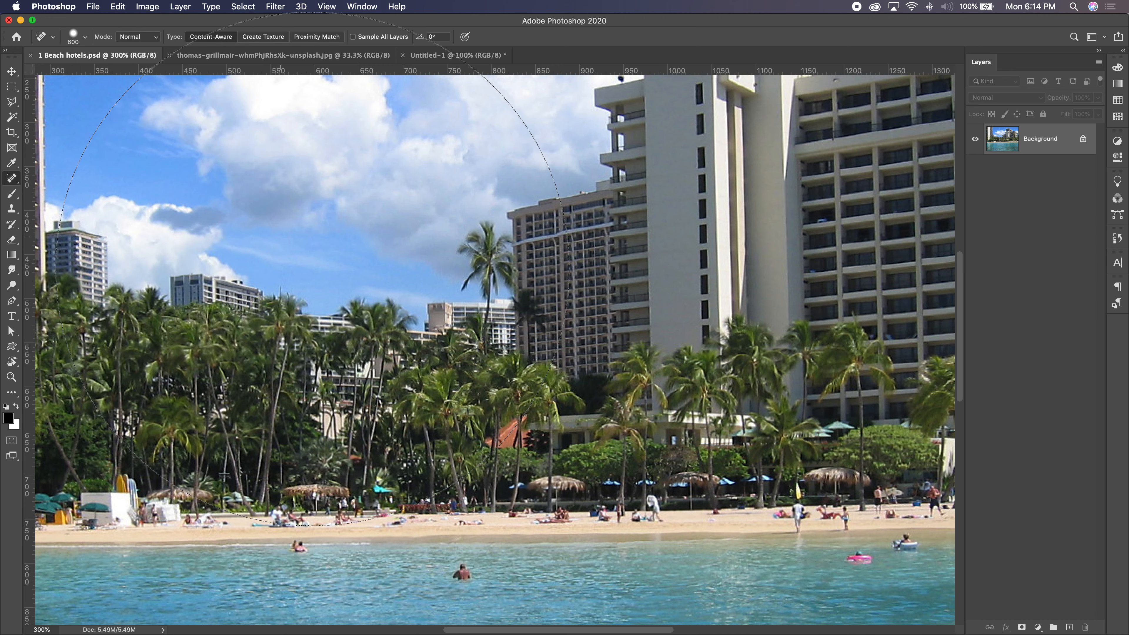
Reduce the Spot Healing Brush size to 100 px in 1 Beach hotels.psd
key(bracketleft)
key(bracketleft)
key(bracketleft)
key(bracketleft)
key(bracketleft)
key(bracketleft)
key(bracketleft)
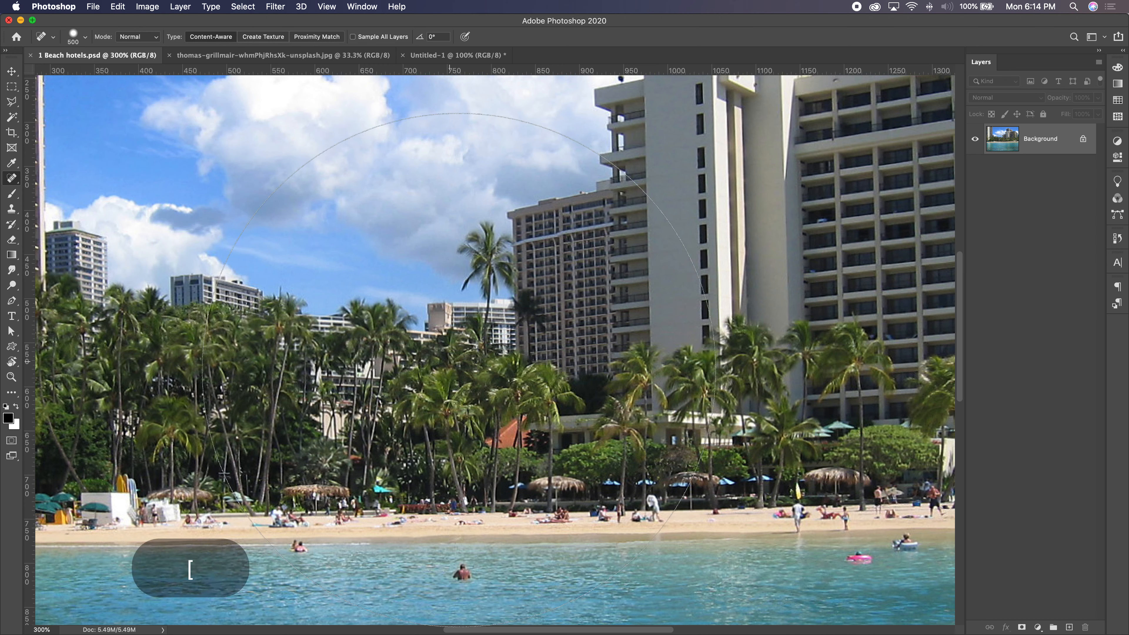
key(bracketleft)
key(bracketleft)
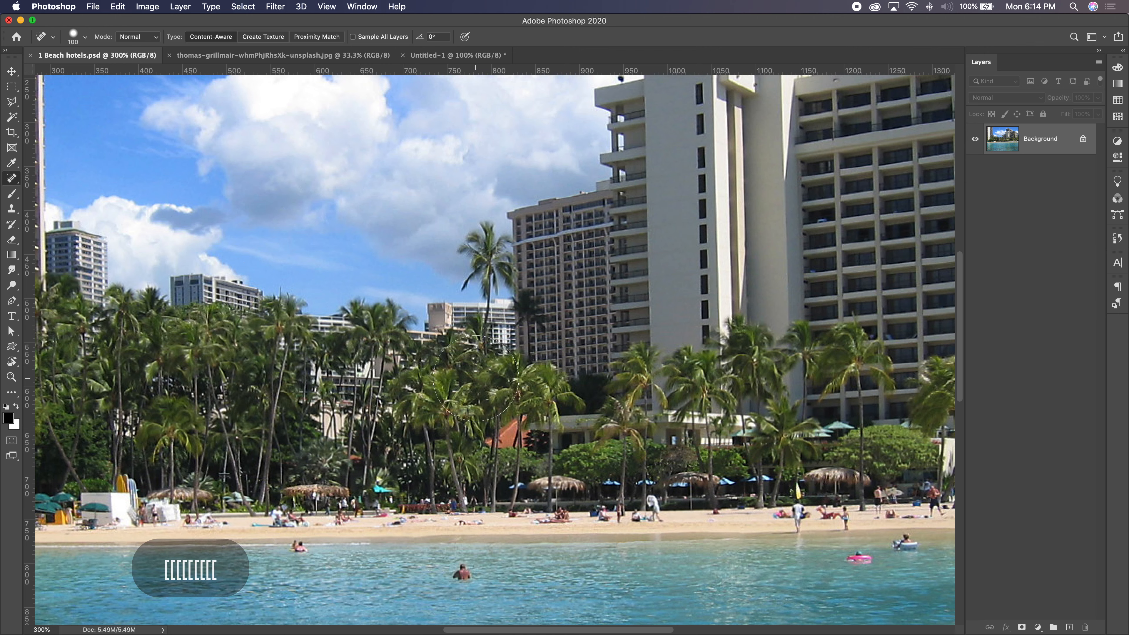
key(super+bracketleft)
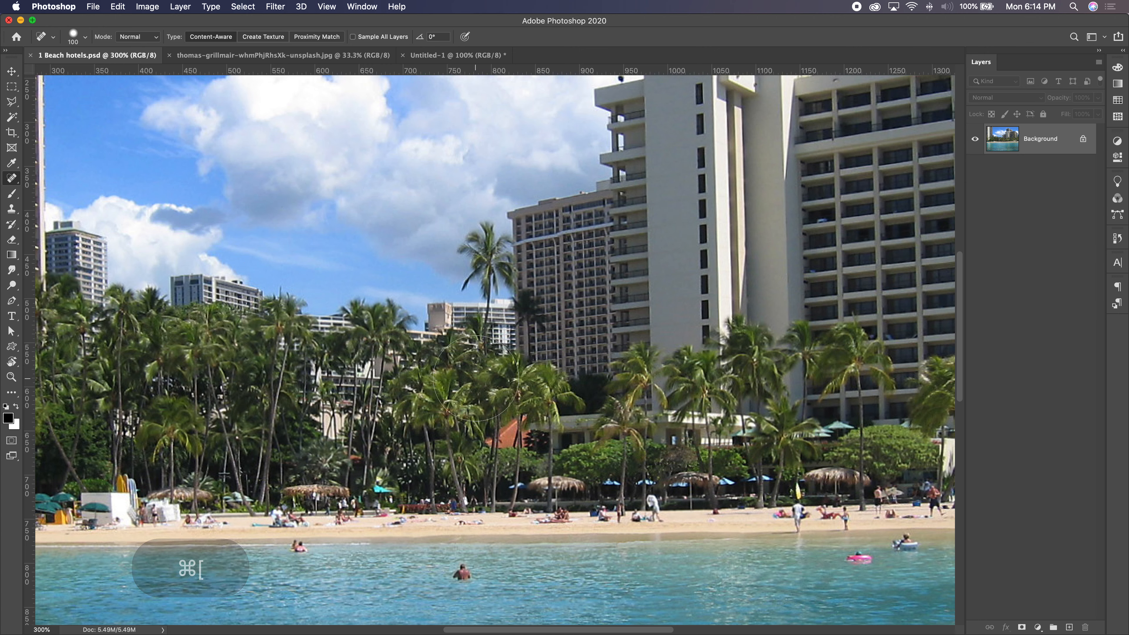
key(super)
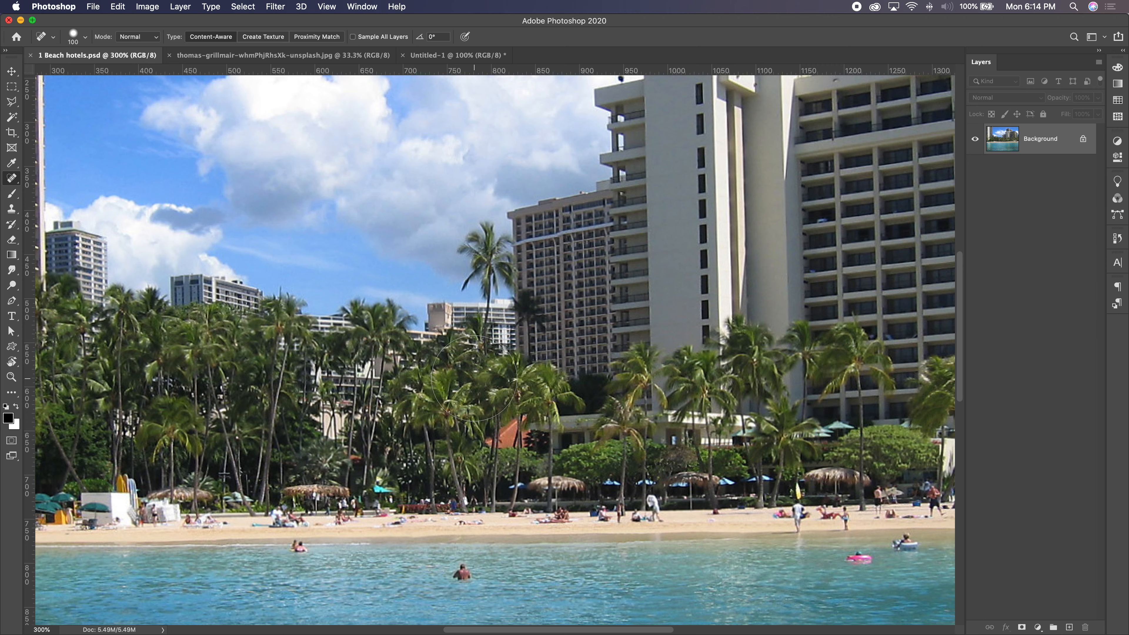
Switch to the Healing Brush tool, check its brush settings, and set its size to 60 px
key(super+minus)
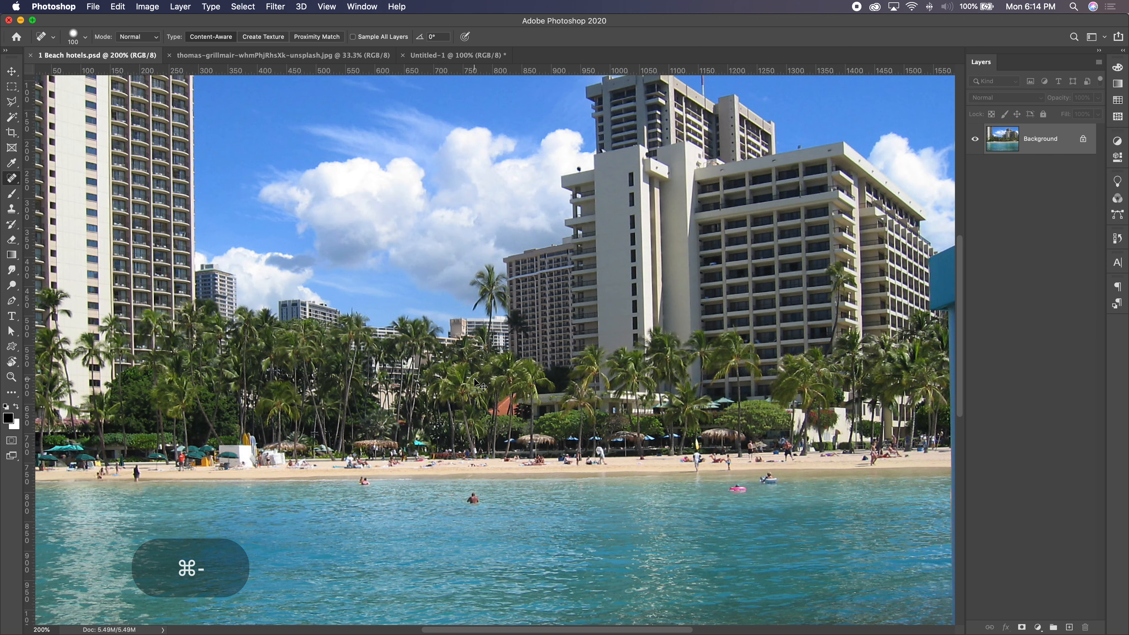
key(space)
mouse_move(549, 378)
mouse_down()
mouse_move(549, 321)
mouse_move(528, 306)
mouse_move(542, 304)
mouse_up()
click(12, 178)
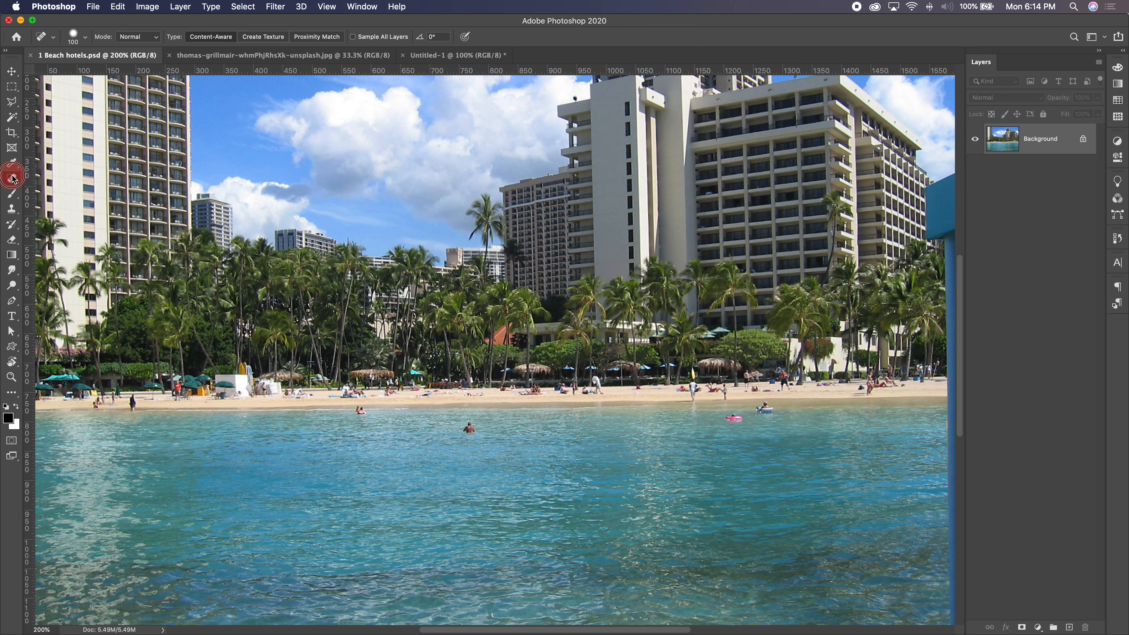
drag(12, 178, 102, 190)
scroll(102, 190, up, 1)
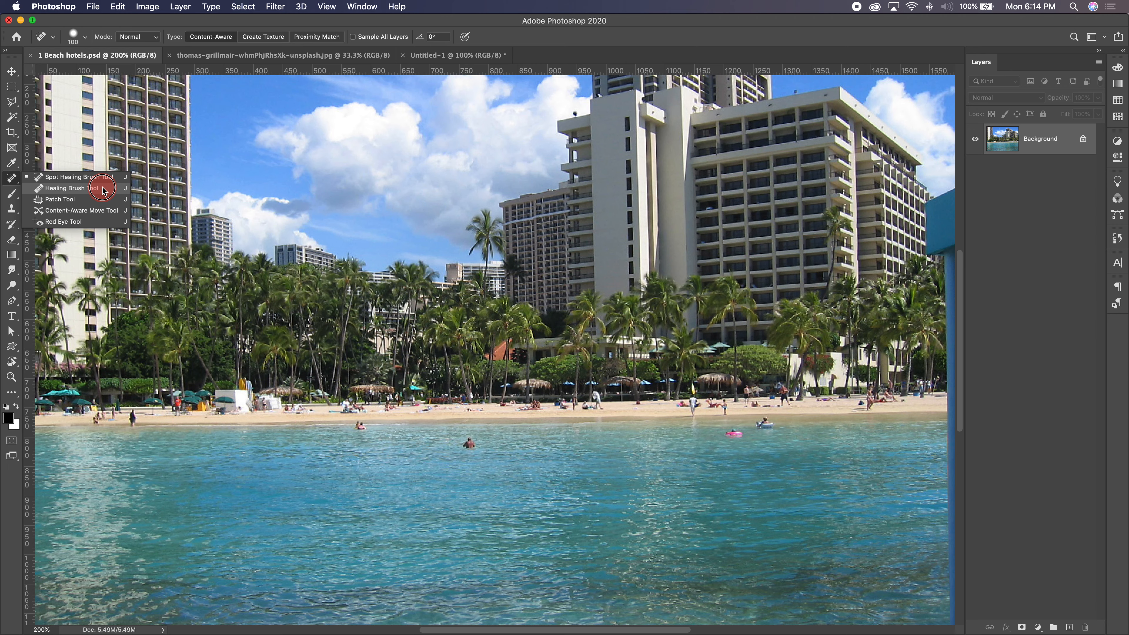
scroll(103, 190, down, 1)
drag(102, 190, 102, 189)
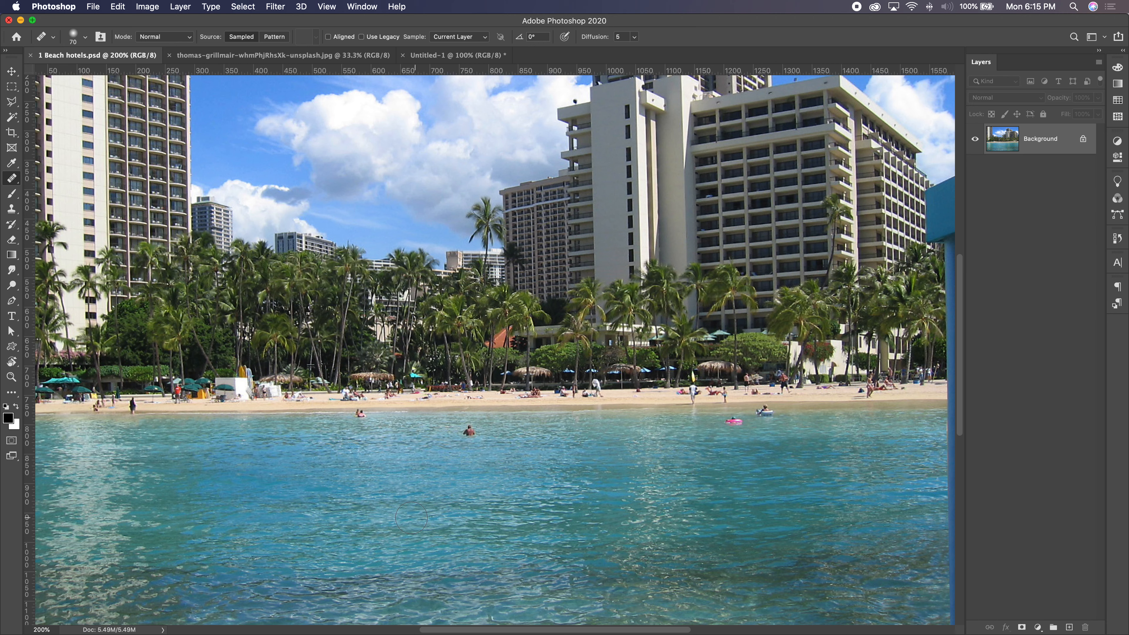
click(86, 38)
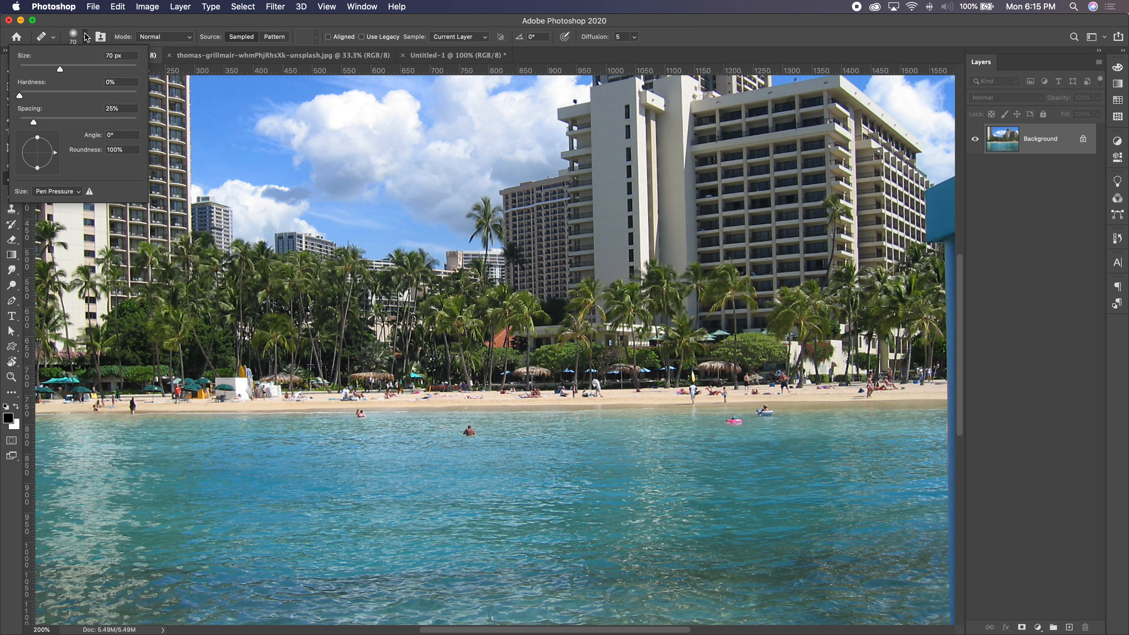
click(86, 37)
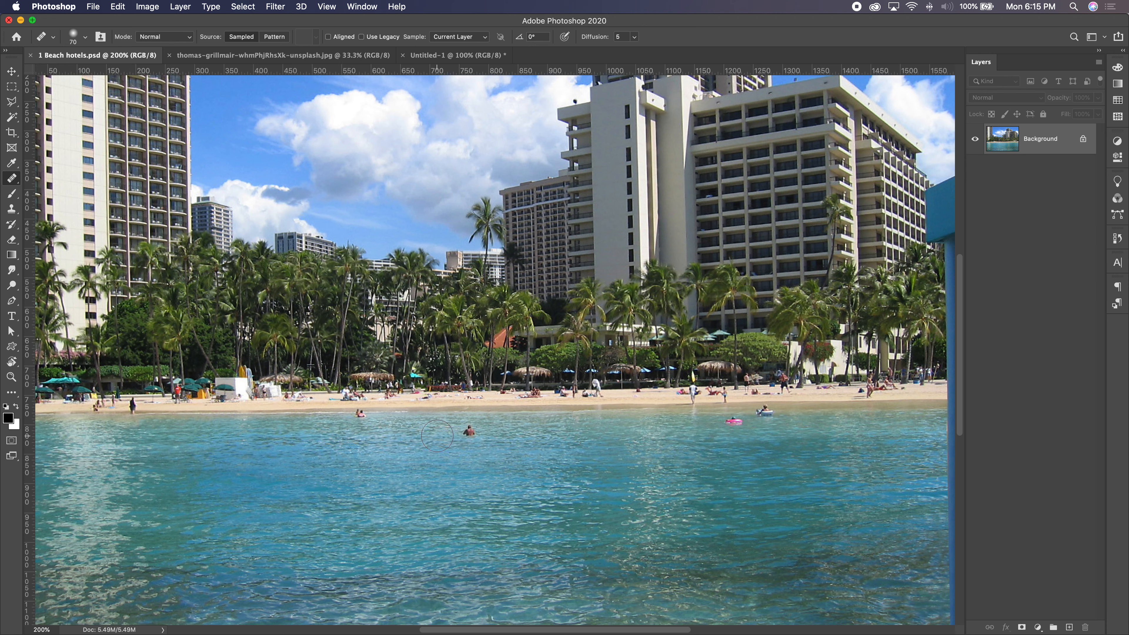
key(bracketleft)
Try to heal the lone swimmer using water sampled farther to his right, and undo it
key(alt)
click(611, 452)
click(467, 430)
click(466, 431)
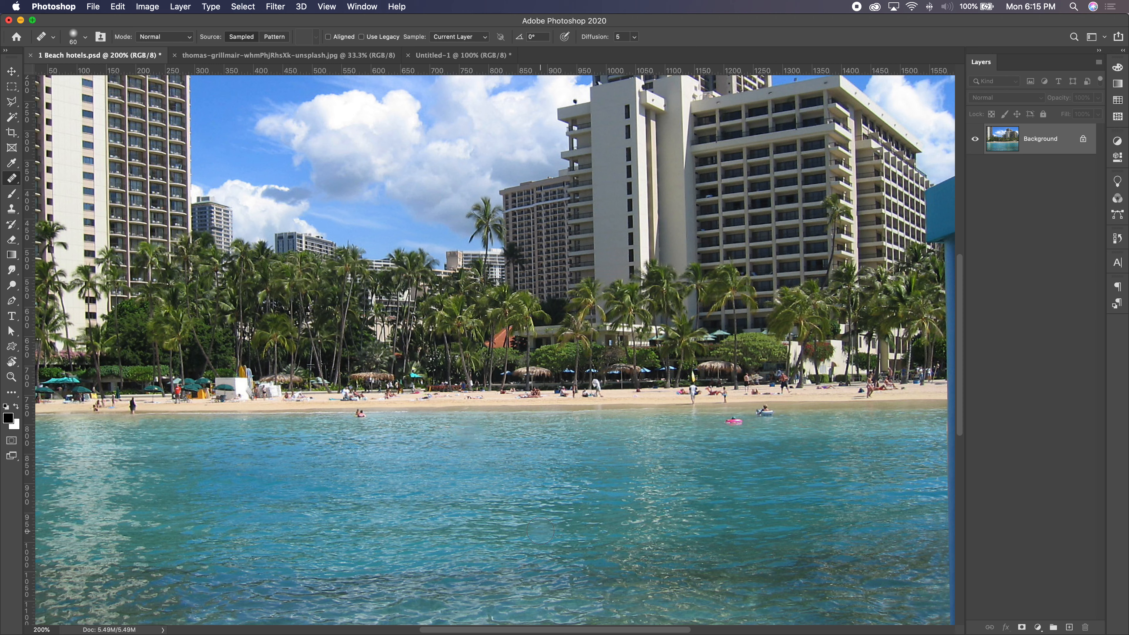
click(473, 434)
key(super+z)
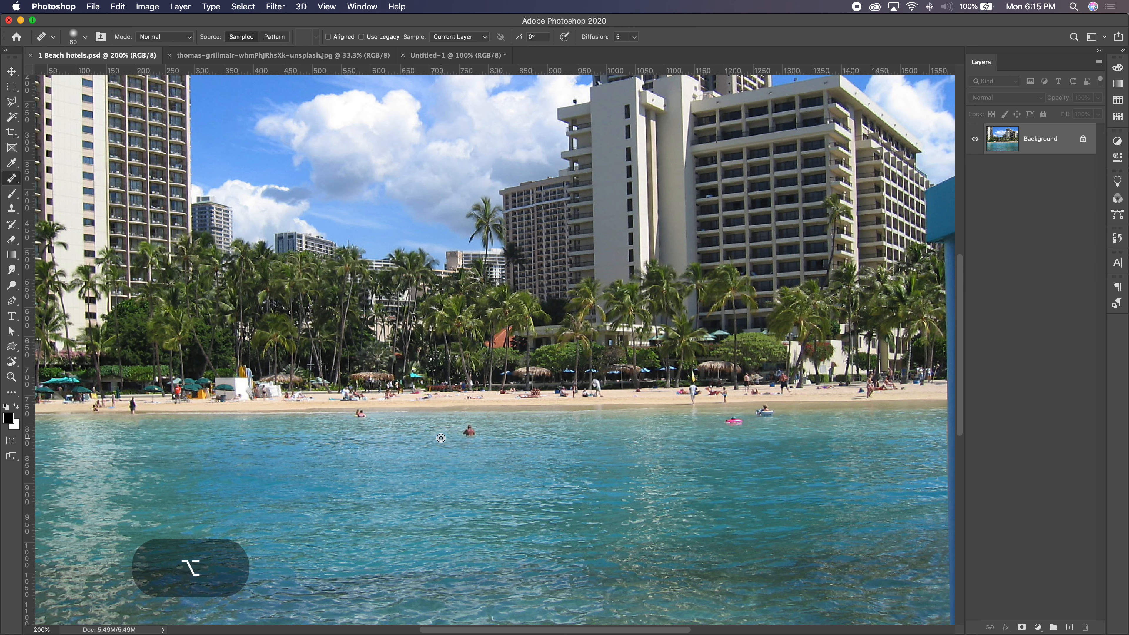
Sample the water just left of the lone swimmer and heal over him with the Healing Brush
alt+click(436, 435)
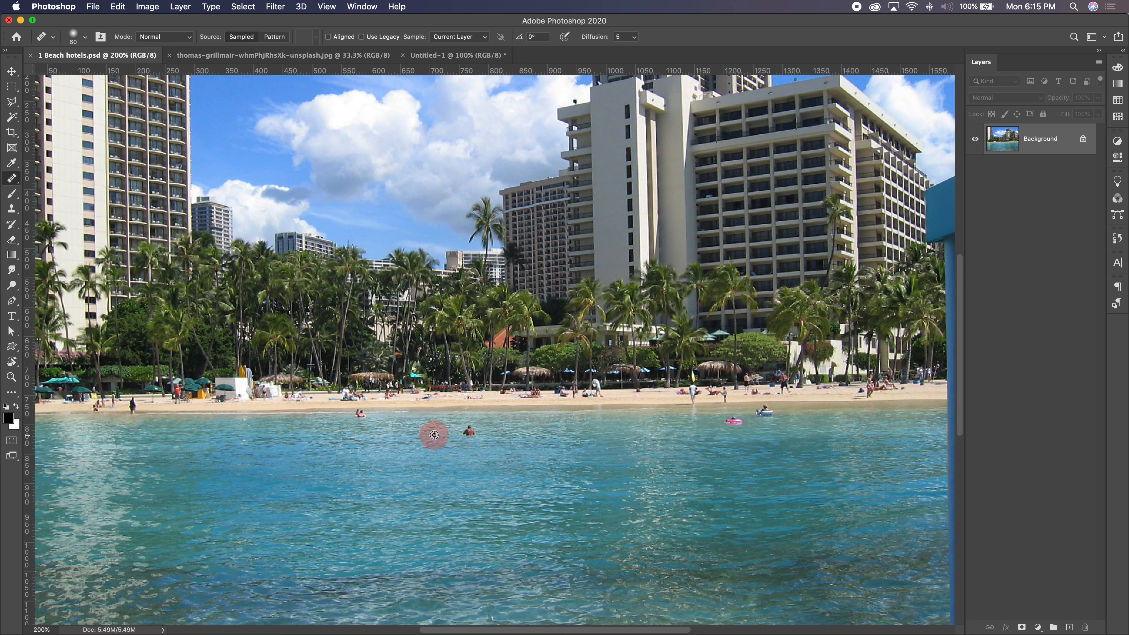
click(469, 433)
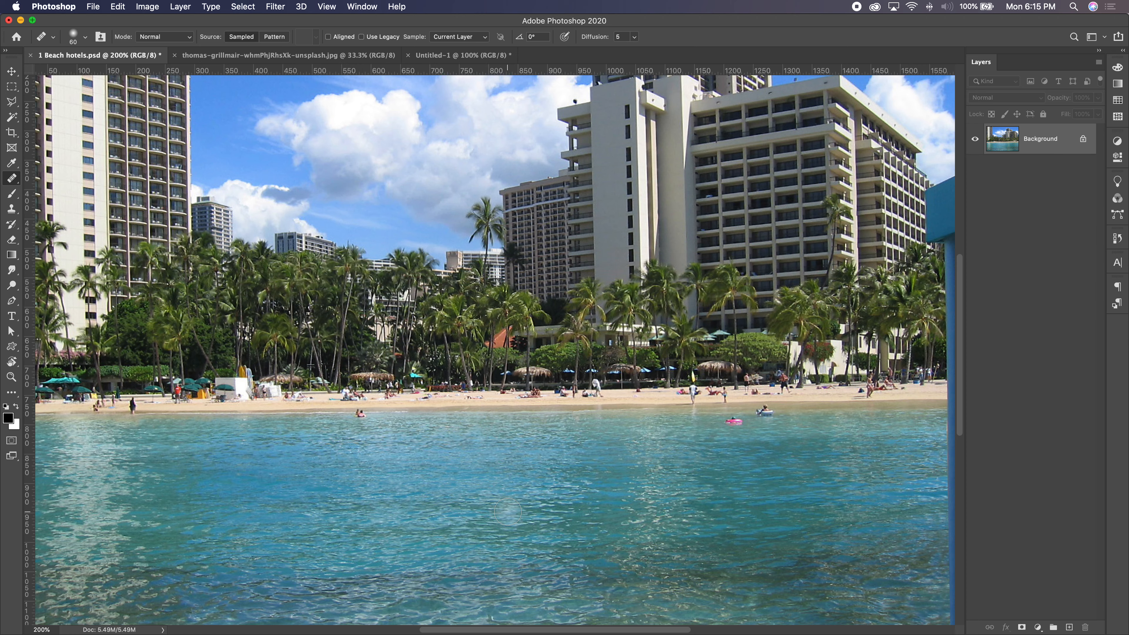
Around the pair of swimmers near the shore, reduce the Healing Brush to 45 px and raise its hardness to the maximum
key(super+equal)
key(super+equal)
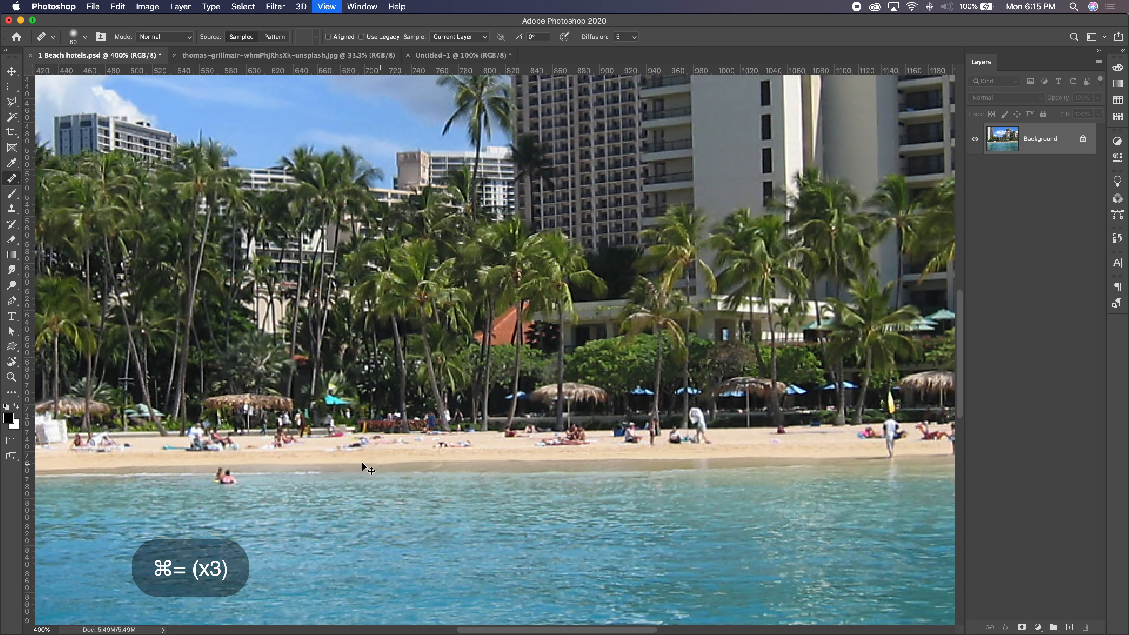
key(space)
drag(293, 454, 494, 441)
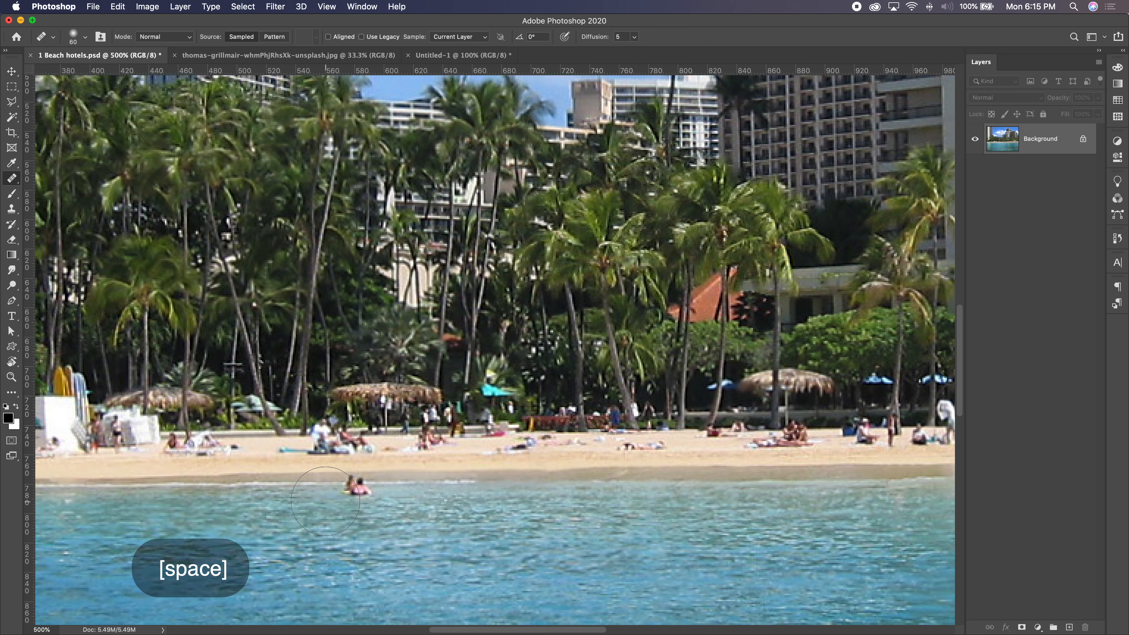
key(bracketleft)
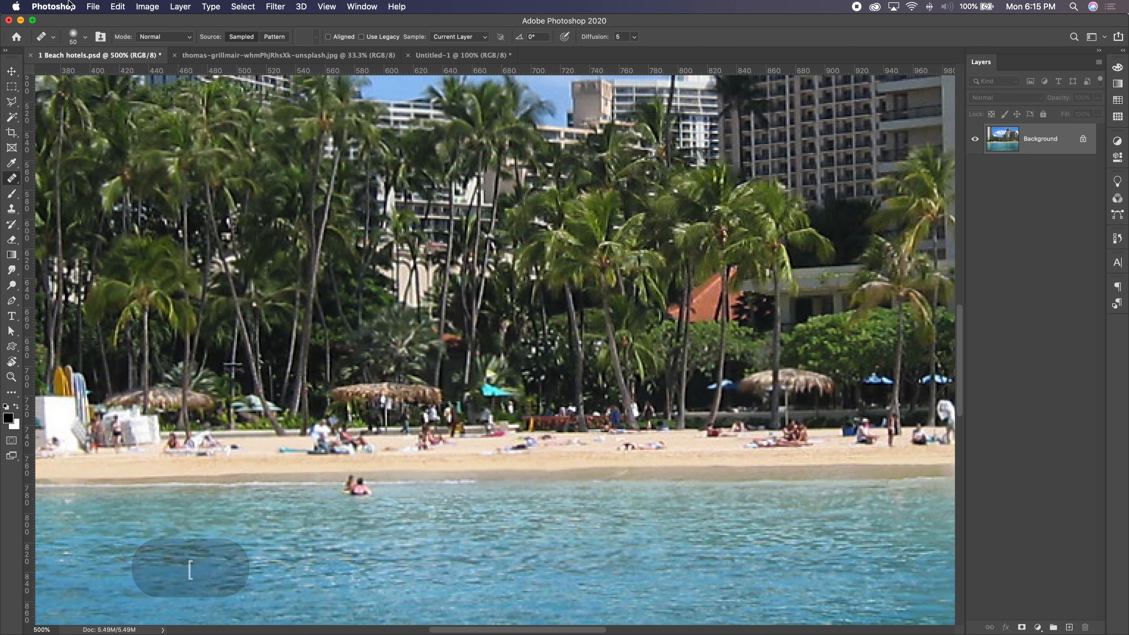
click(85, 37)
drag(87, 93, 141, 94)
click(85, 38)
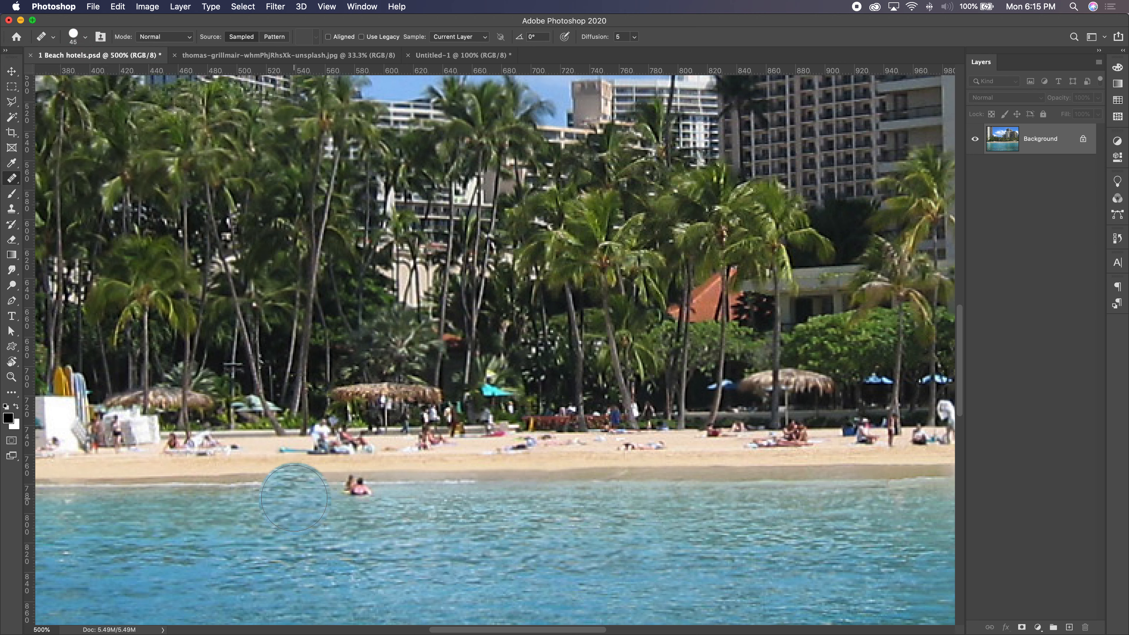
Reduce the Healing Brush to 30 px, sample the shoreline just left of the pair of swimmers, and heal over them
key(bracketleft)
key(bracketleft)
key(alt)
alt+click(298, 486)
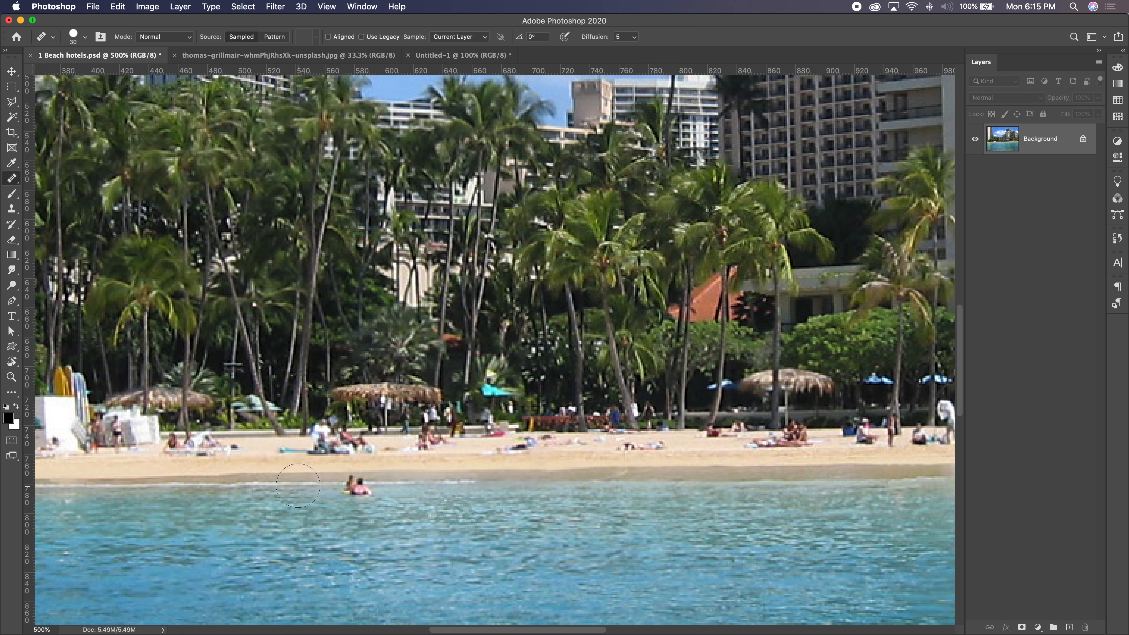
drag(298, 486, 362, 485)
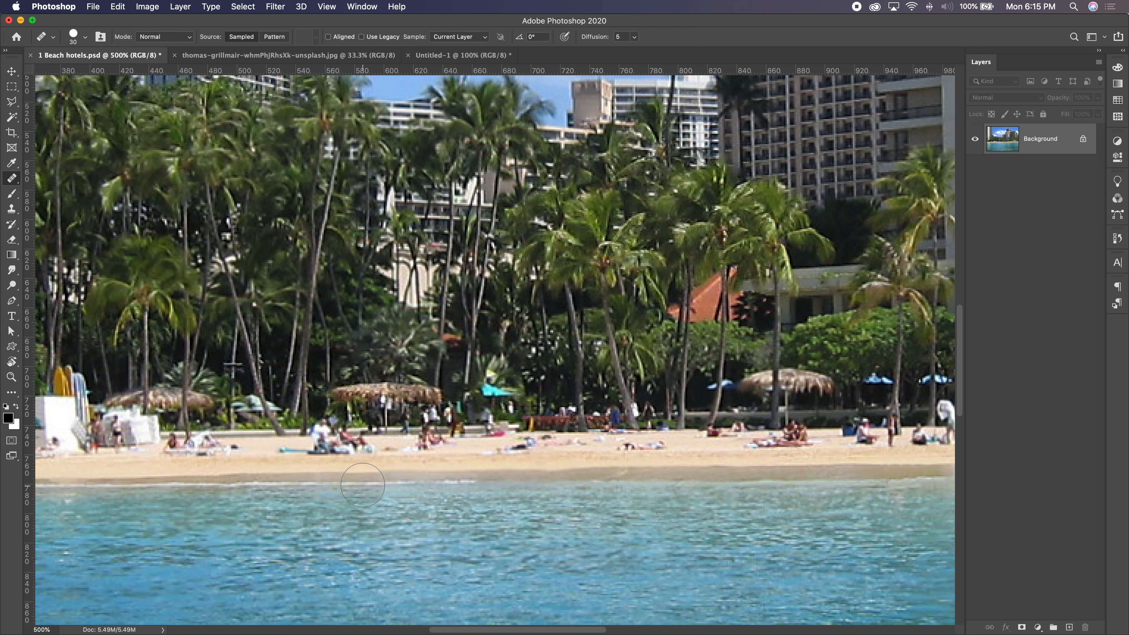
click(363, 485)
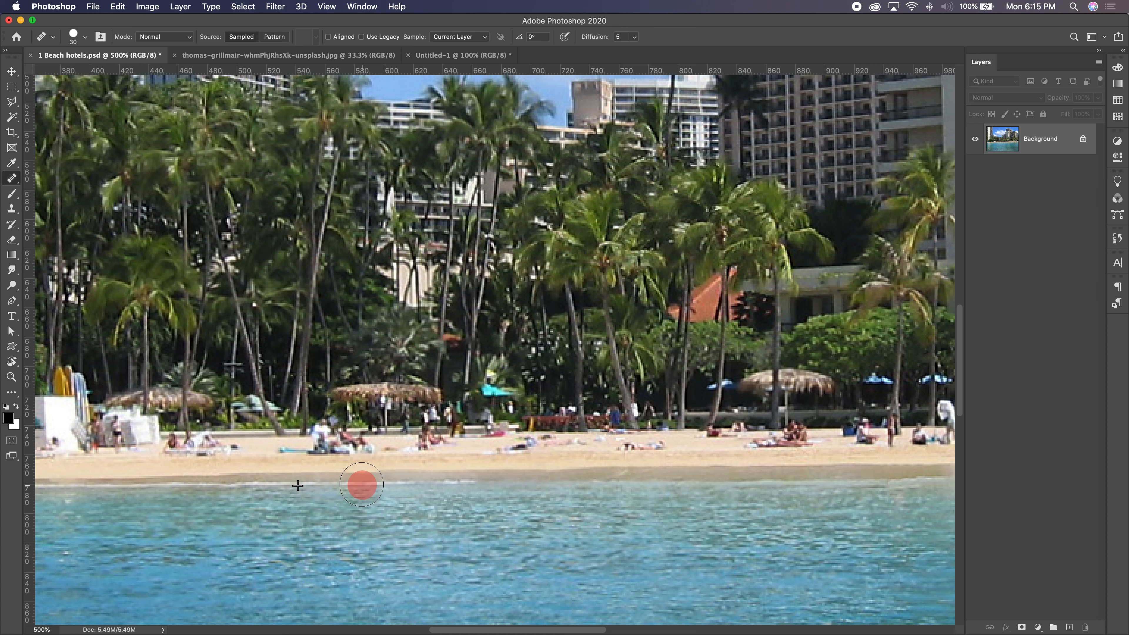
mouse_move(362, 485)
mouse_down()
mouse_move(350, 485)
mouse_move(367, 485)
mouse_up()
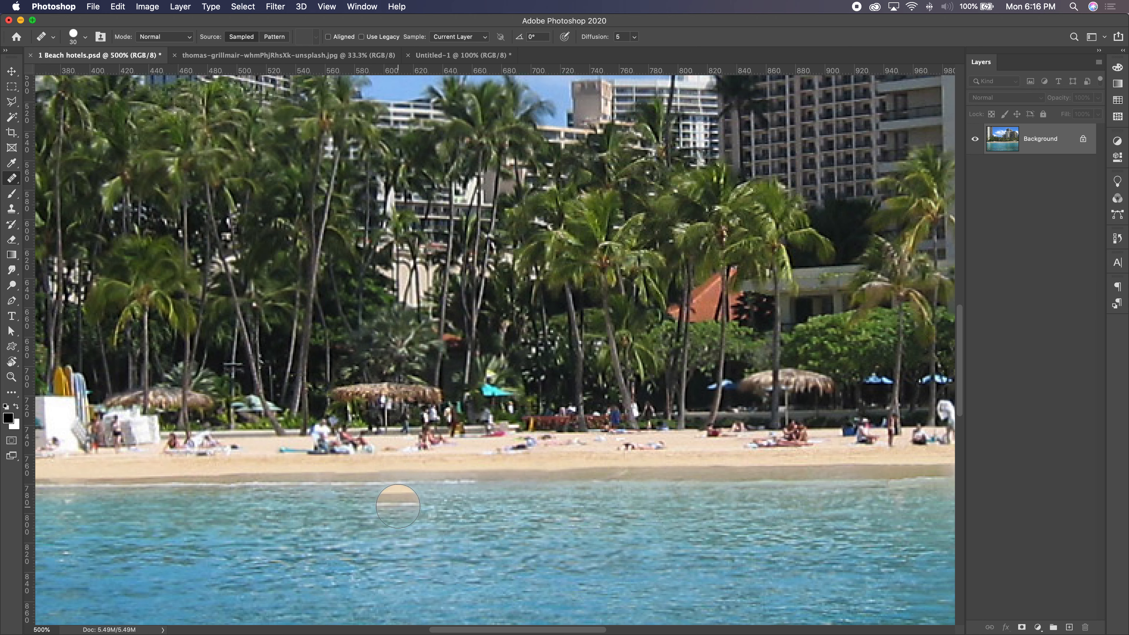
key(super+minus)
key(super+minus)
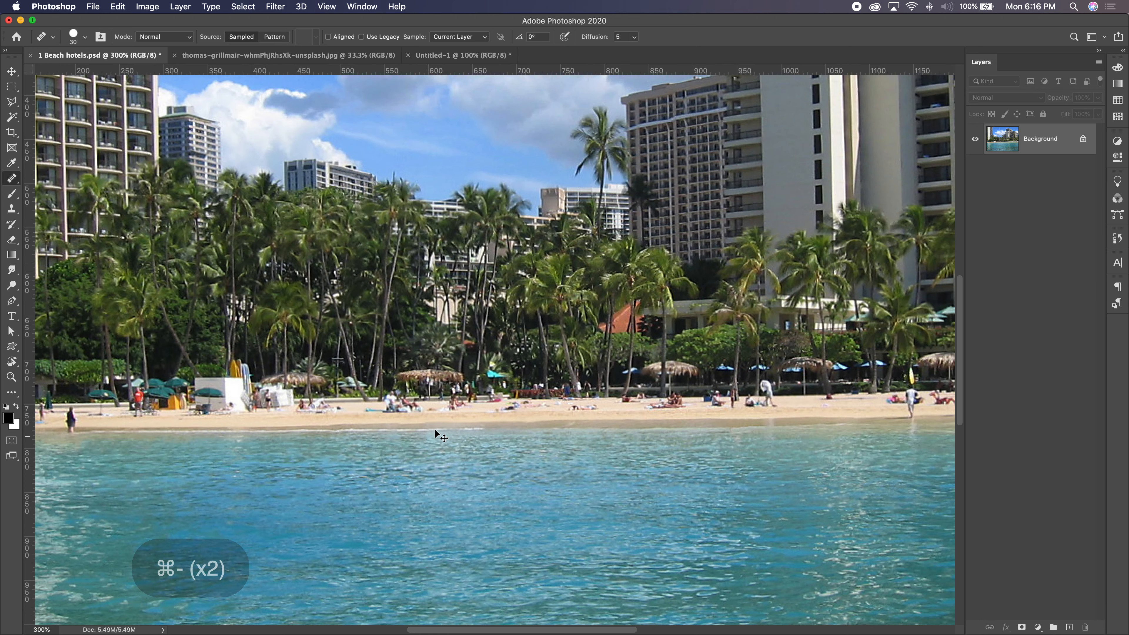
key(super+equal)
key(super+equal)
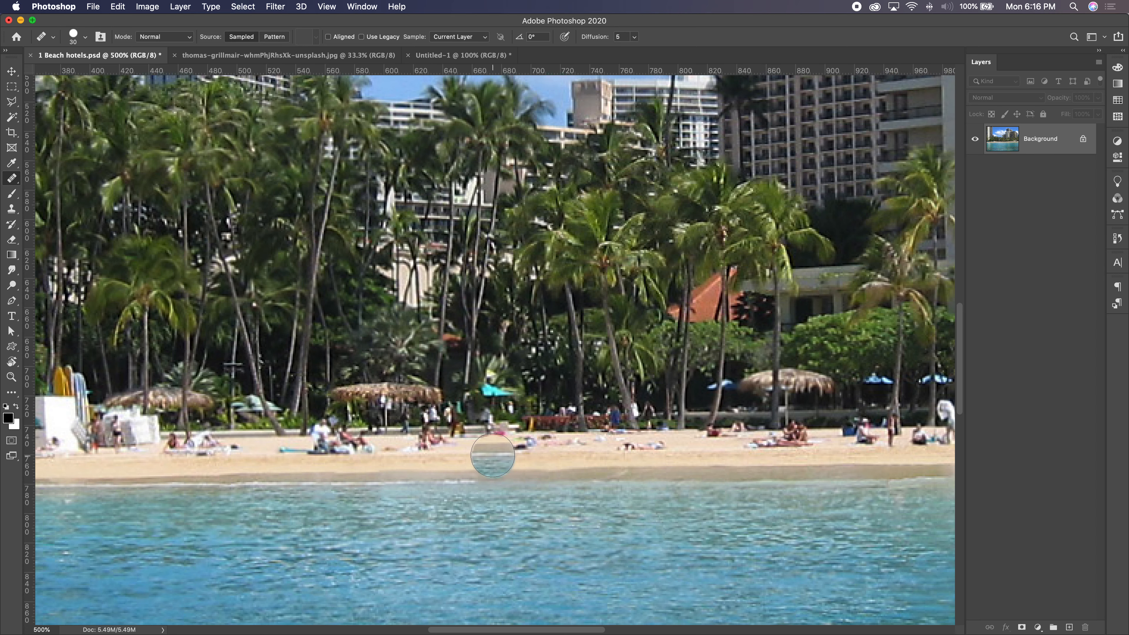
Sample the beach with its sunbathers and paint it onto the open water with the Healing Brush
key(alt)
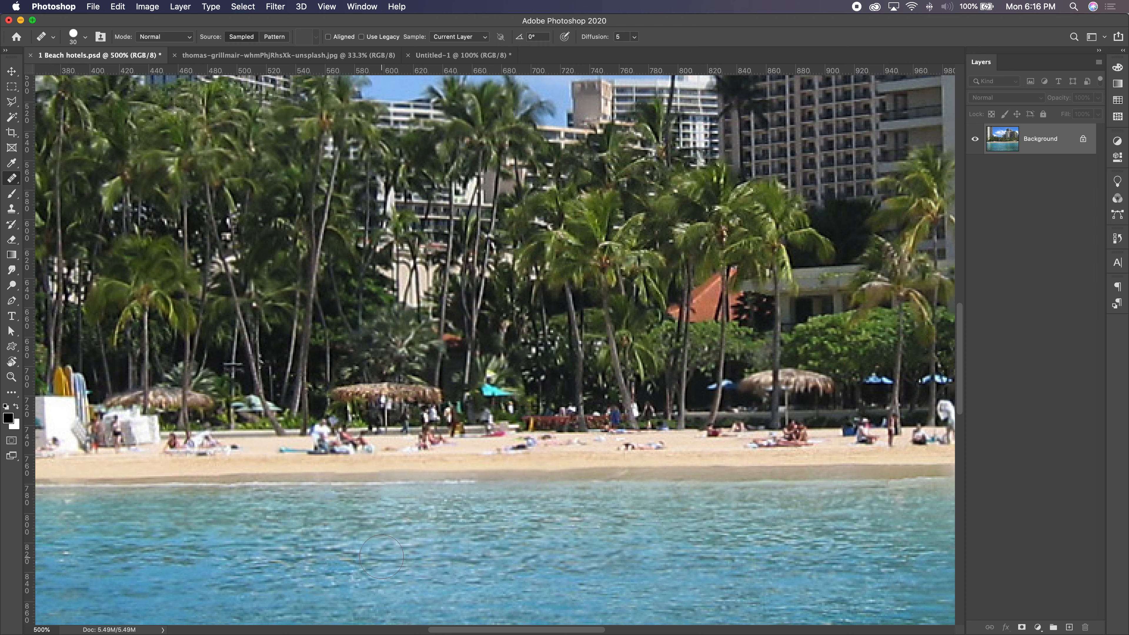
key(space)
mouse_move(381, 557)
mouse_down()
mouse_move(391, 478)
mouse_move(481, 459)
mouse_move(442, 462)
mouse_move(544, 470)
mouse_move(466, 469)
mouse_move(536, 457)
mouse_move(468, 467)
mouse_move(436, 506)
mouse_move(584, 479)
mouse_move(543, 464)
mouse_move(353, 482)
mouse_up()
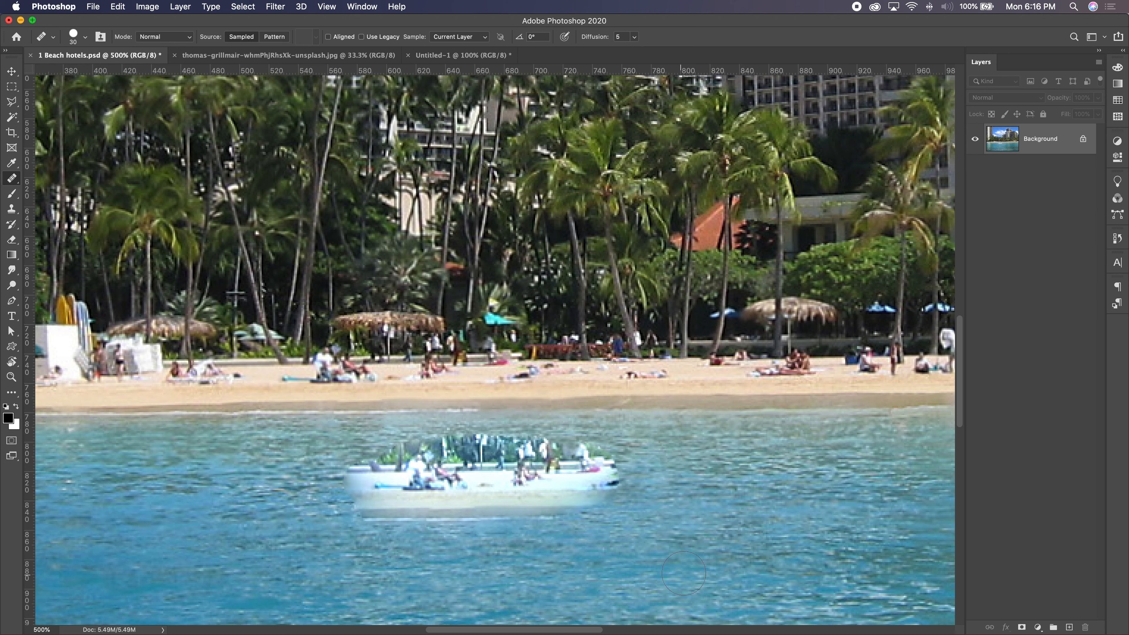
alt+click(344, 381)
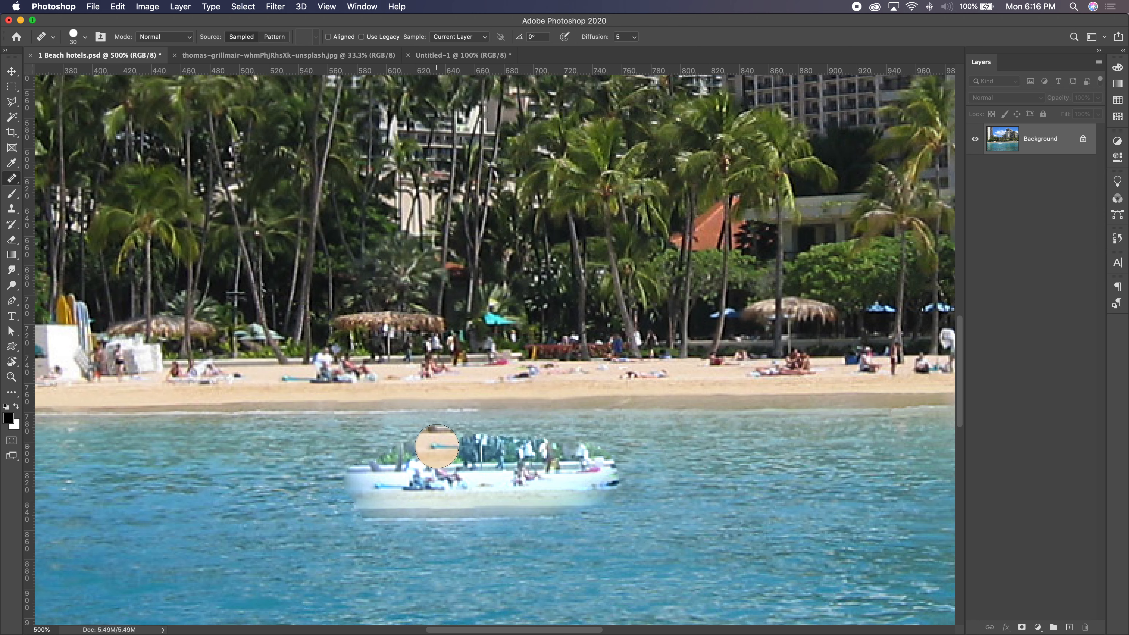
key(super+minus)
key(super+minus)
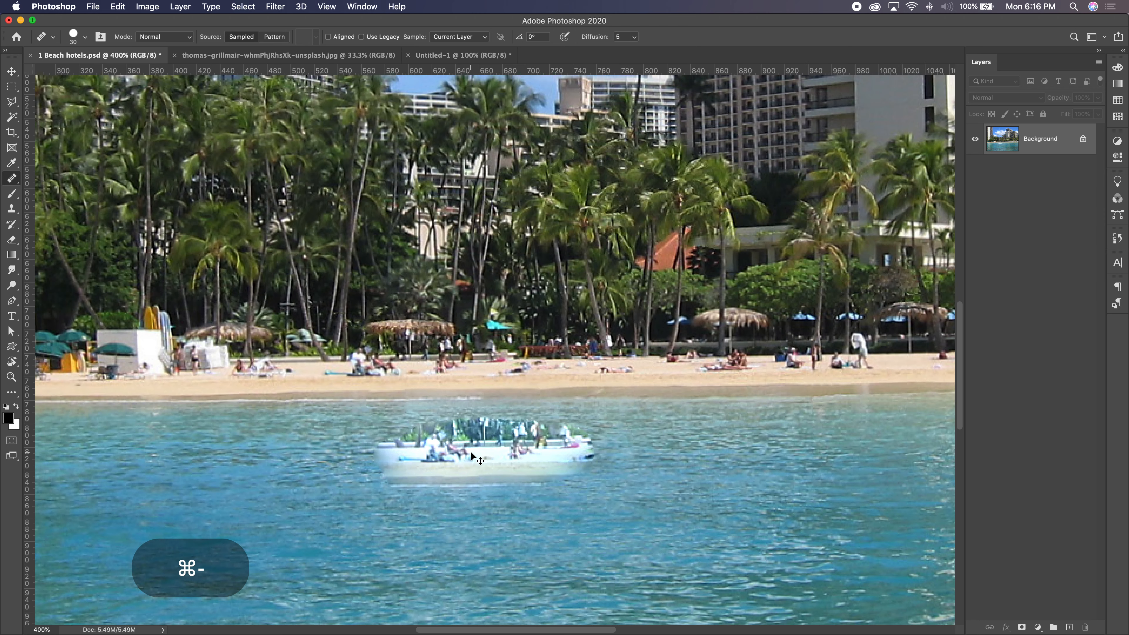
key(super+minus)
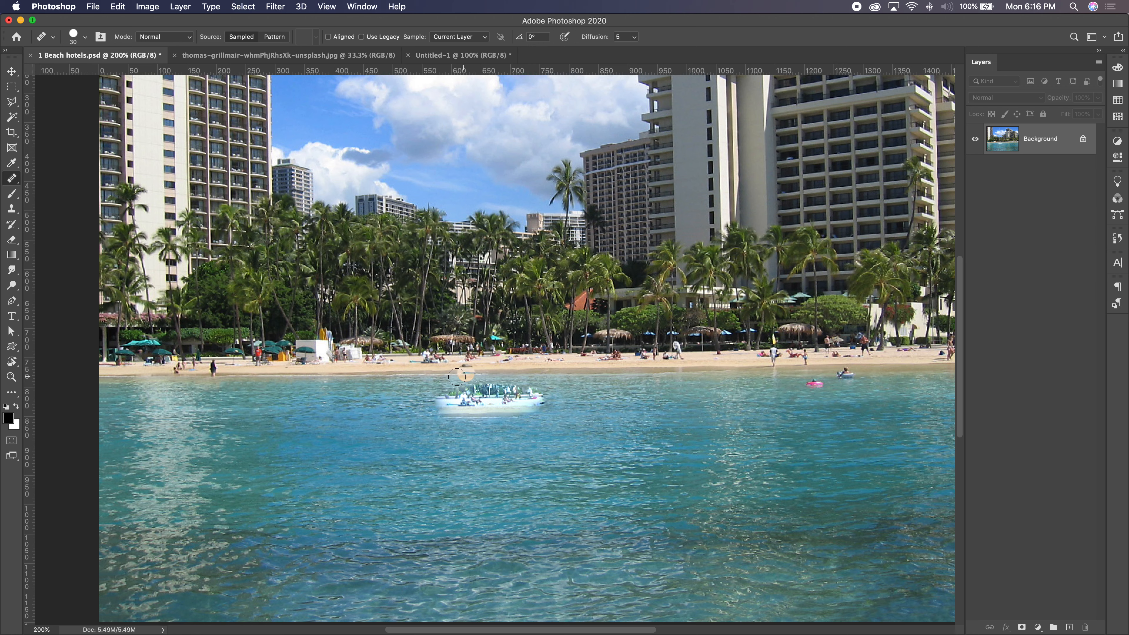
drag(462, 377, 502, 379)
key(super+equal)
key(super+equal)
key(super+equal)
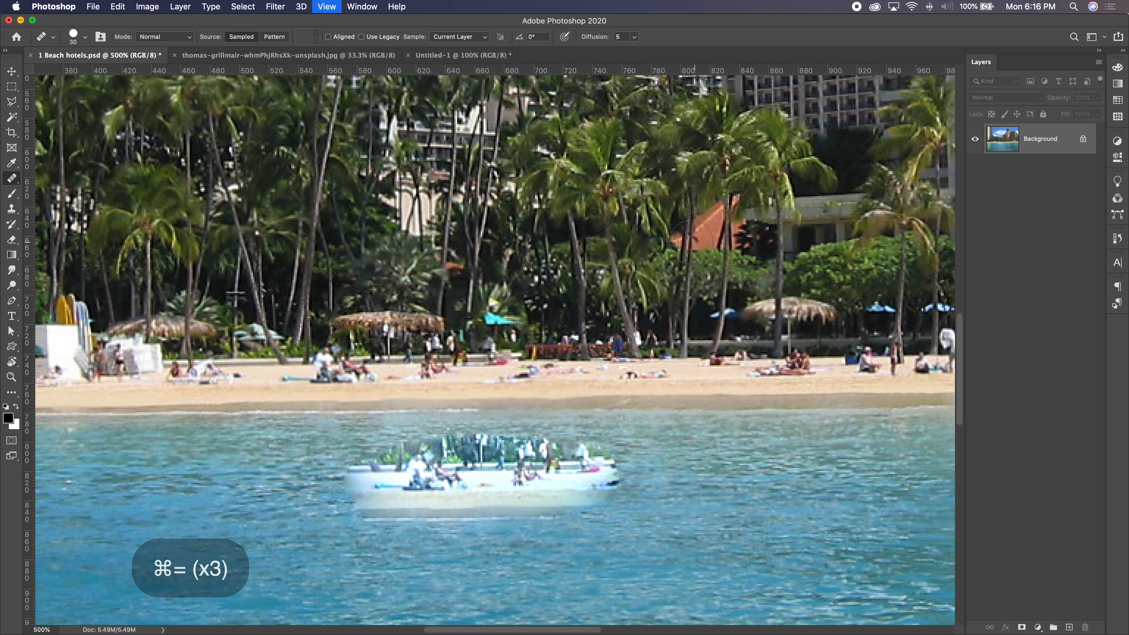
Try to heal the tall palm beside the hotel with a 25 px brush and sampled sky, and undo it
key(space)
drag(679, 240, 499, 461)
drag(500, 262, 461, 382)
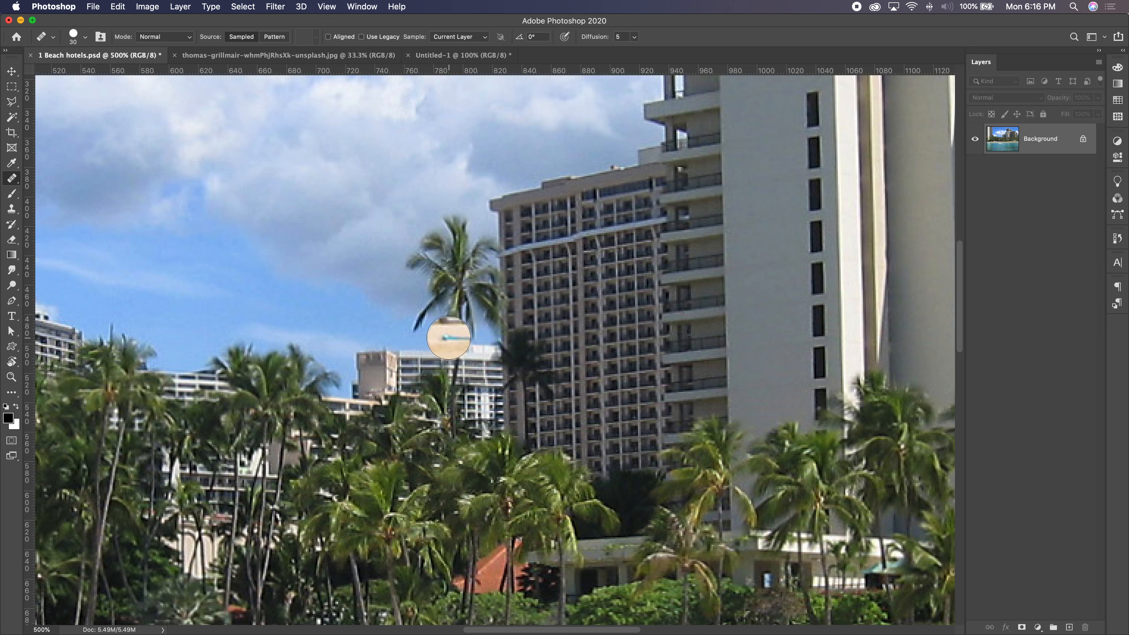
key(bracketleft)
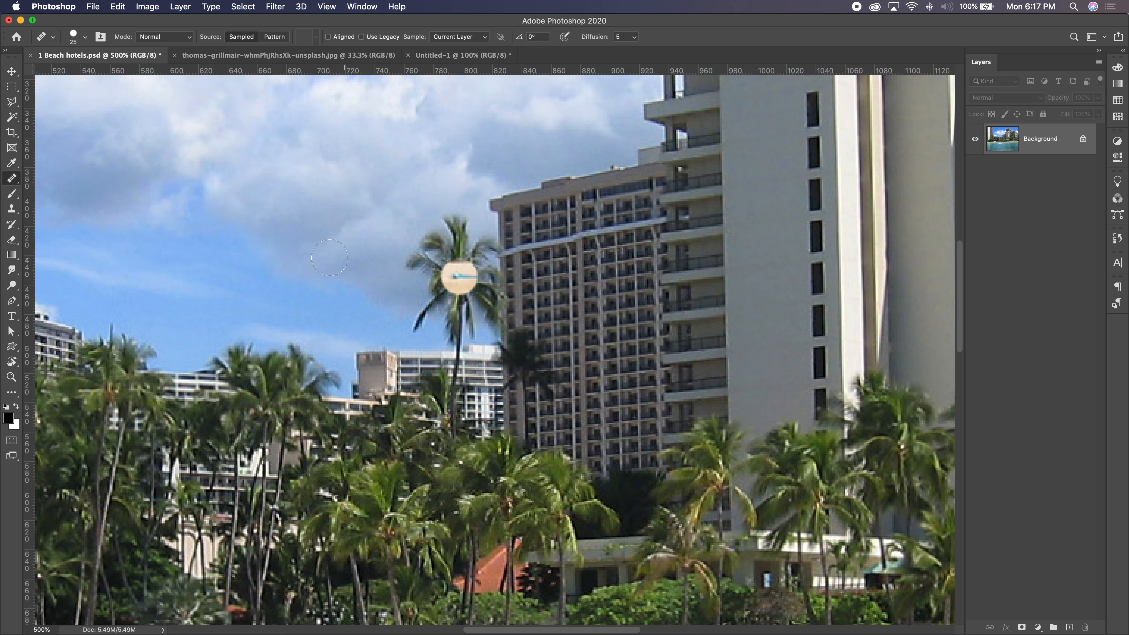
key(alt)
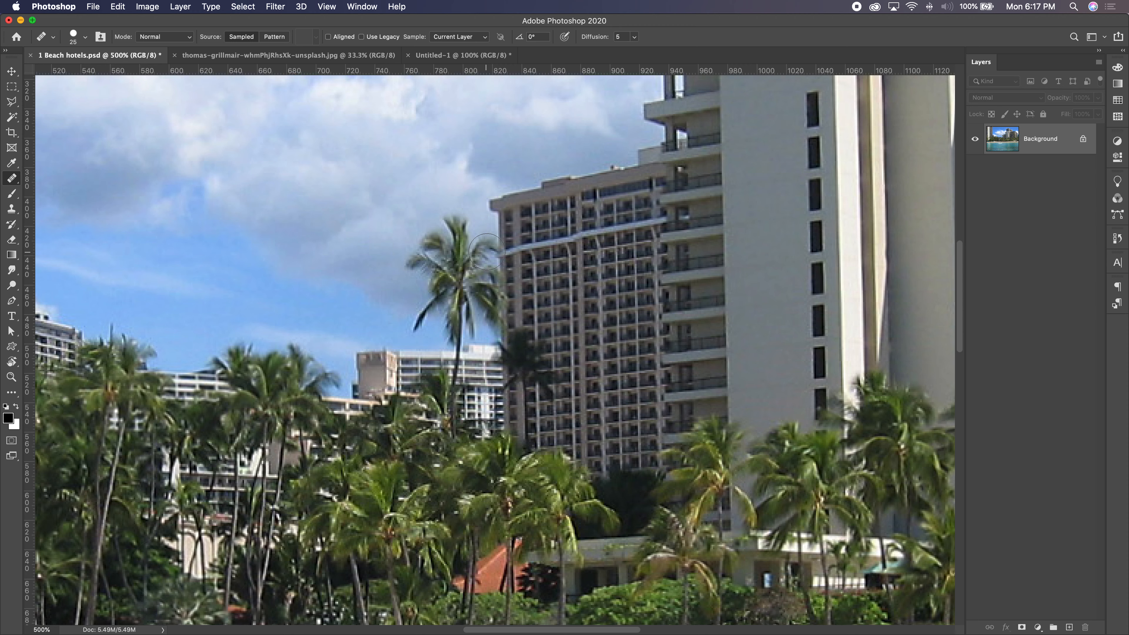
mouse_move(457, 223)
mouse_down()
mouse_move(438, 224)
mouse_move(408, 266)
mouse_move(439, 267)
mouse_move(461, 245)
mouse_move(416, 272)
mouse_move(443, 277)
mouse_move(456, 262)
mouse_move(423, 269)
mouse_move(442, 272)
mouse_up()
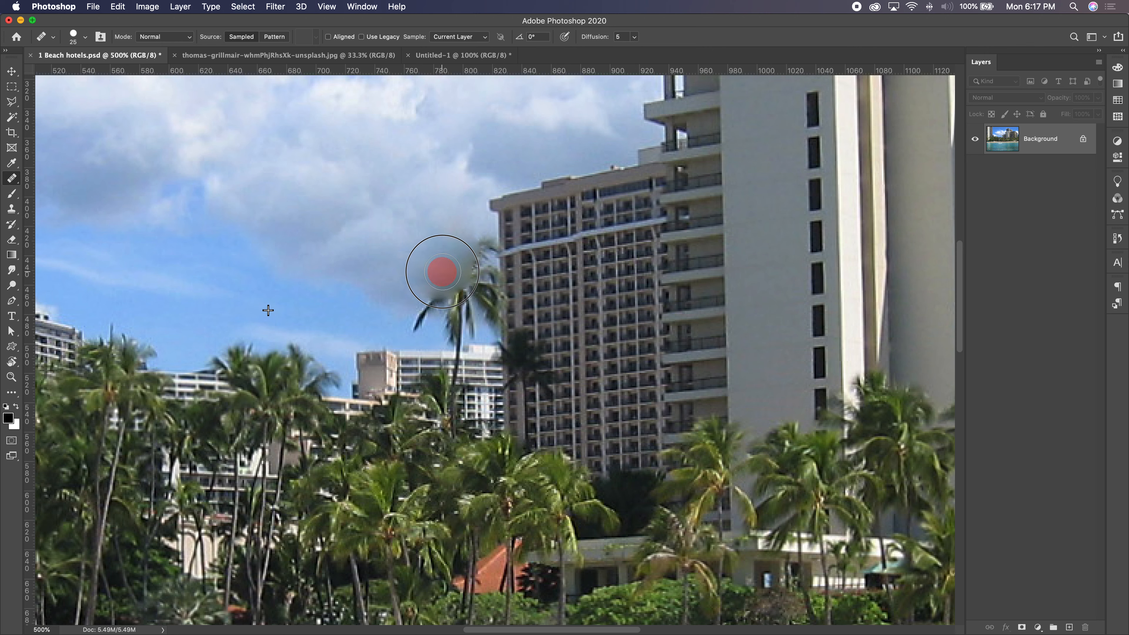
mouse_move(442, 272)
mouse_down()
mouse_move(410, 350)
mouse_move(454, 349)
mouse_move(458, 300)
mouse_move(451, 326)
mouse_move(467, 349)
mouse_move(476, 277)
mouse_move(492, 309)
mouse_move(497, 294)
mouse_move(479, 240)
mouse_up()
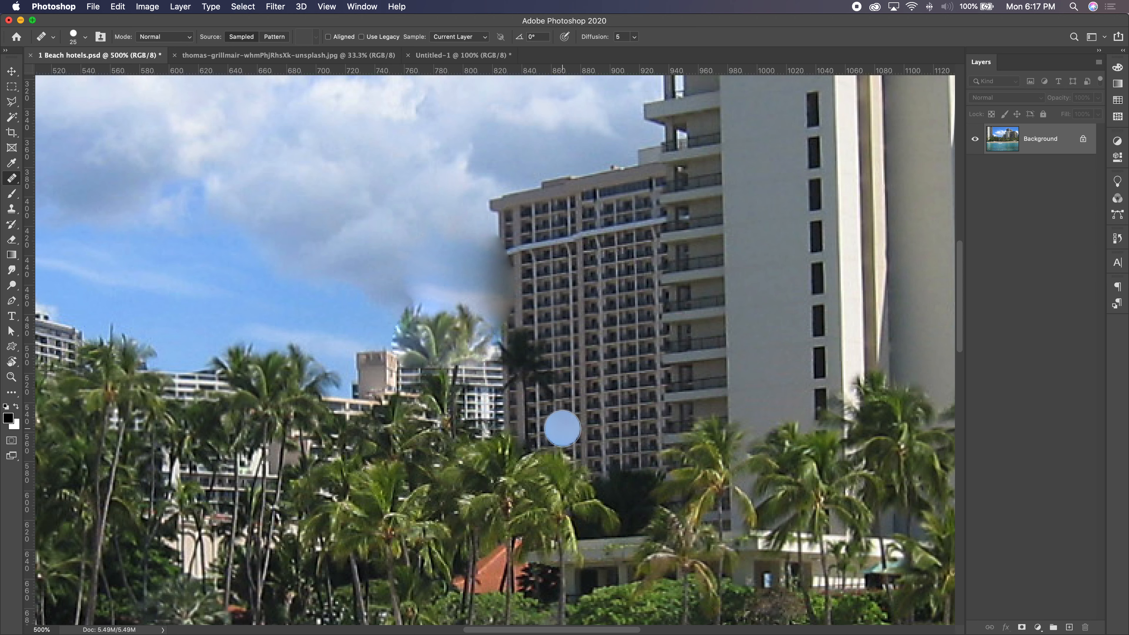
key(super+z)
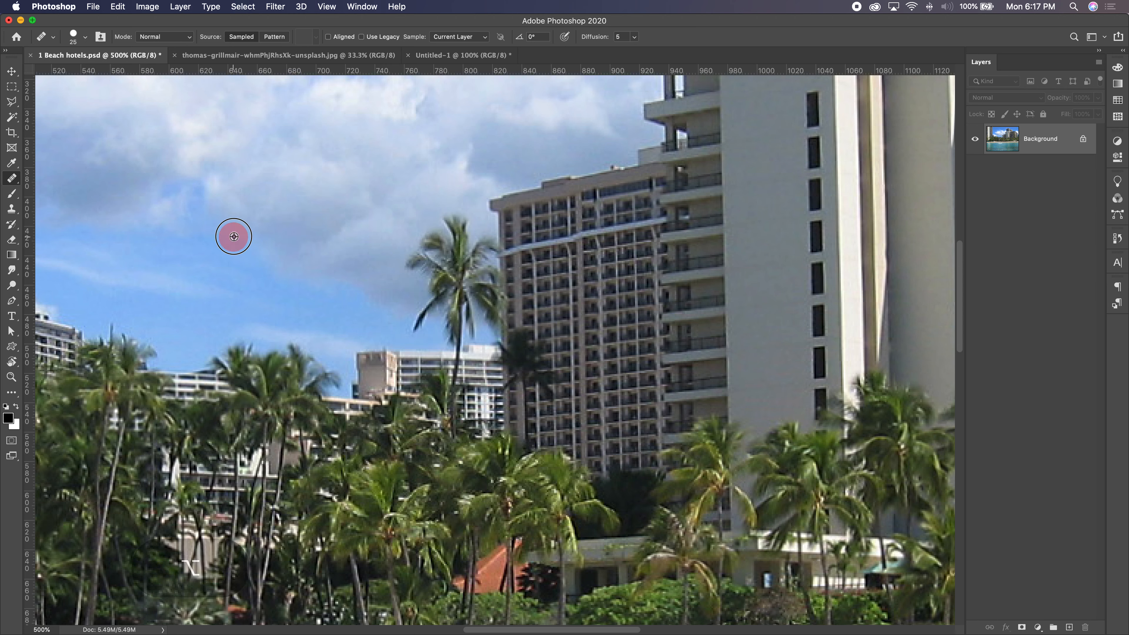
Resample the sky well left of the tall palm and heal over its fronds and upper trunk with repeated strokes
alt+click(233, 236)
mouse_move(449, 231)
mouse_down()
mouse_move(410, 256)
mouse_move(453, 259)
mouse_move(470, 241)
mouse_move(414, 288)
mouse_up()
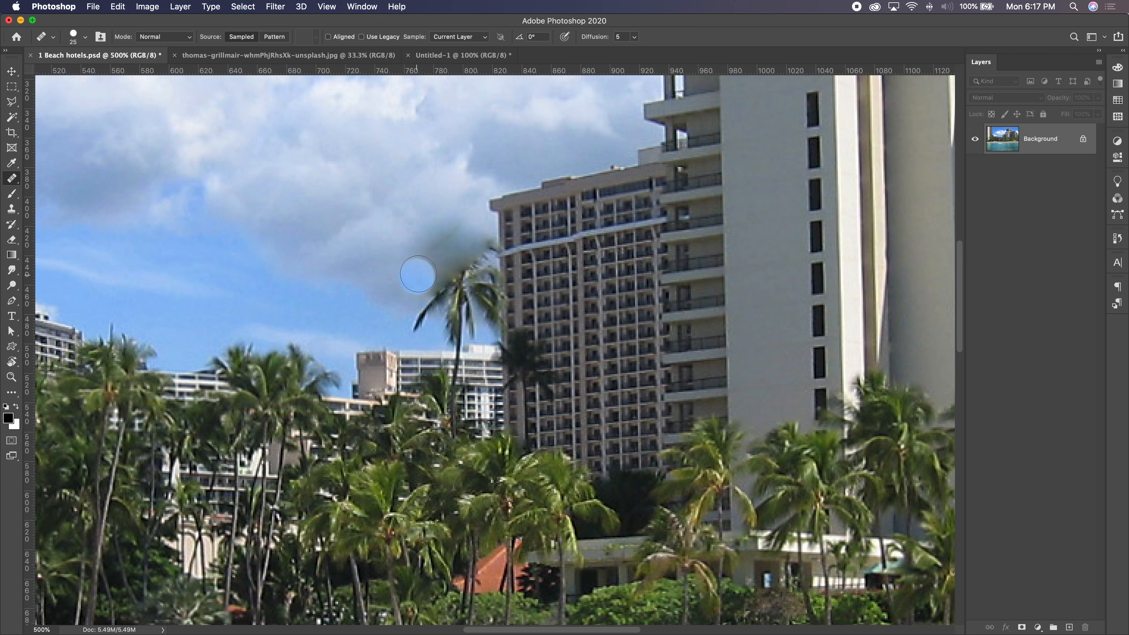
mouse_move(370, 328)
mouse_down()
mouse_move(403, 320)
mouse_move(425, 295)
mouse_up()
mouse_move(320, 321)
mouse_down()
mouse_move(403, 295)
mouse_move(450, 327)
mouse_move(470, 310)
mouse_move(467, 240)
mouse_up()
click(453, 297)
mouse_move(484, 281)
mouse_down()
mouse_move(481, 312)
mouse_move(451, 328)
mouse_move(471, 343)
mouse_up()
click(462, 317)
click(445, 313)
click(443, 208)
drag(449, 230, 411, 321)
click(471, 262)
mouse_move(435, 225)
mouse_down()
mouse_move(444, 274)
mouse_move(431, 331)
mouse_up()
drag(455, 260, 453, 305)
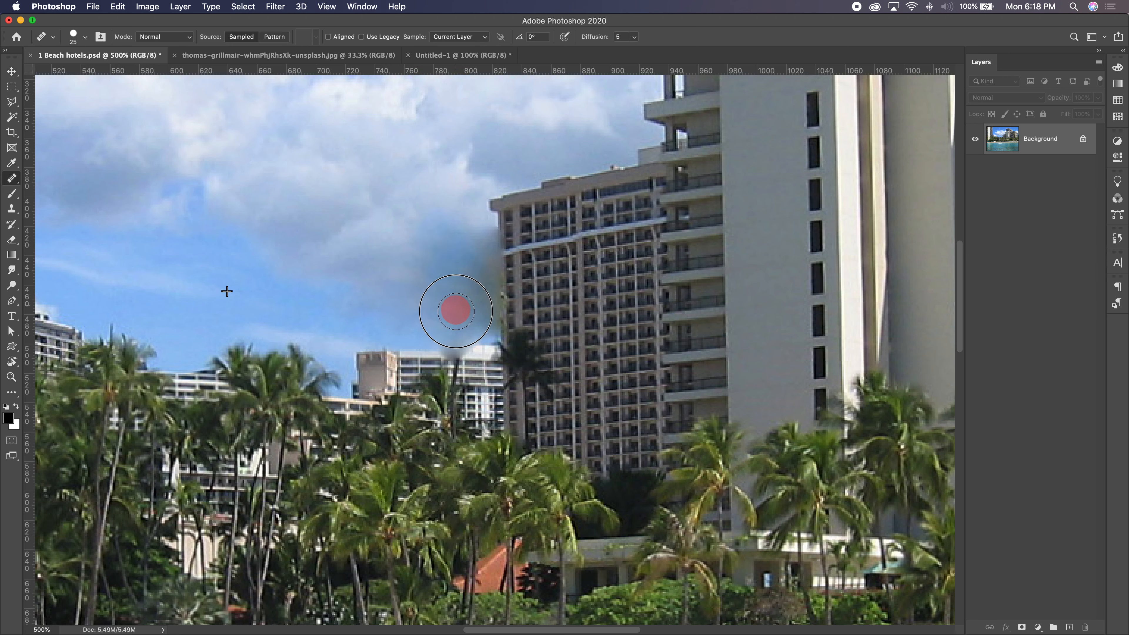
mouse_move(454, 344)
mouse_down()
mouse_move(480, 323)
mouse_move(480, 250)
mouse_up()
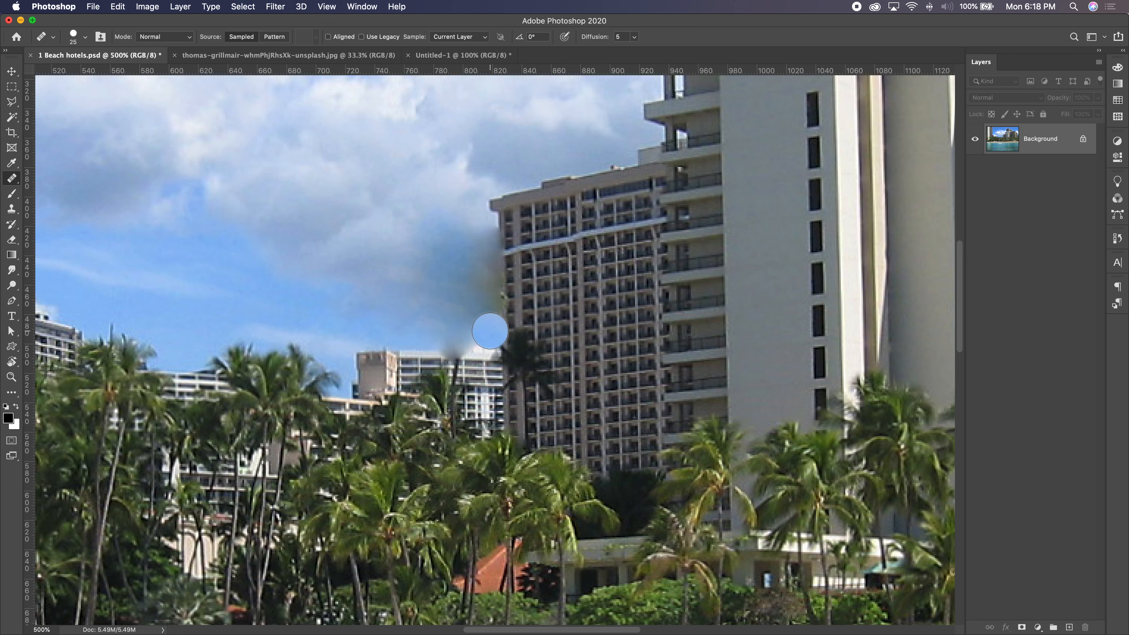
key(super+minus)
key(super+minus)
key(super+minus)
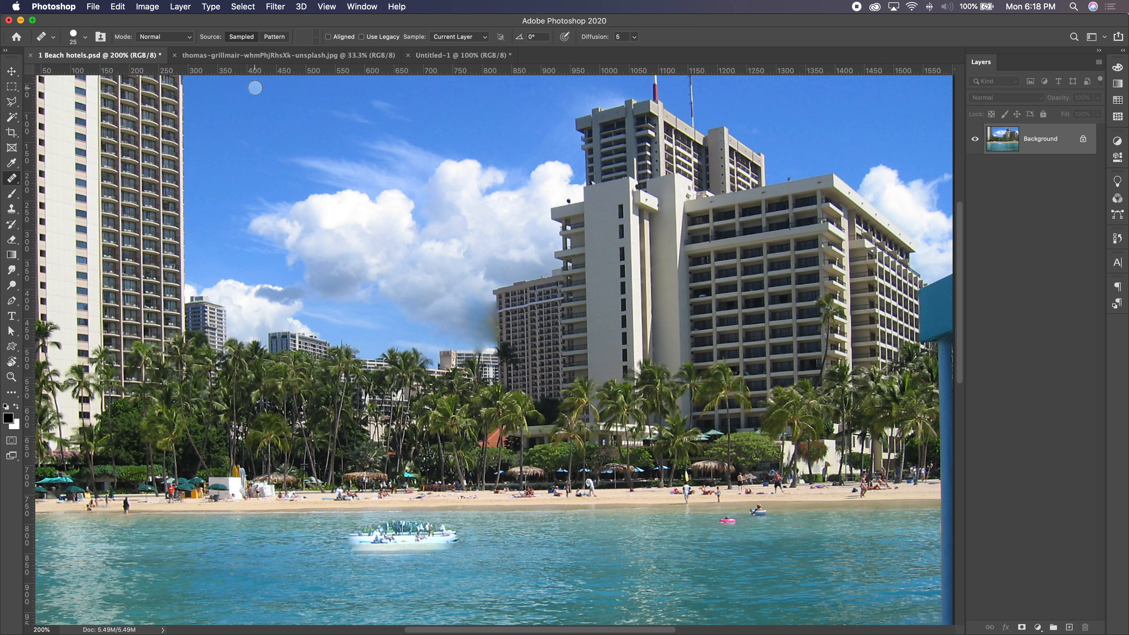
Revert the photo to its last saved version and switch to the Patch Tool
click(92, 6)
click(119, 151)
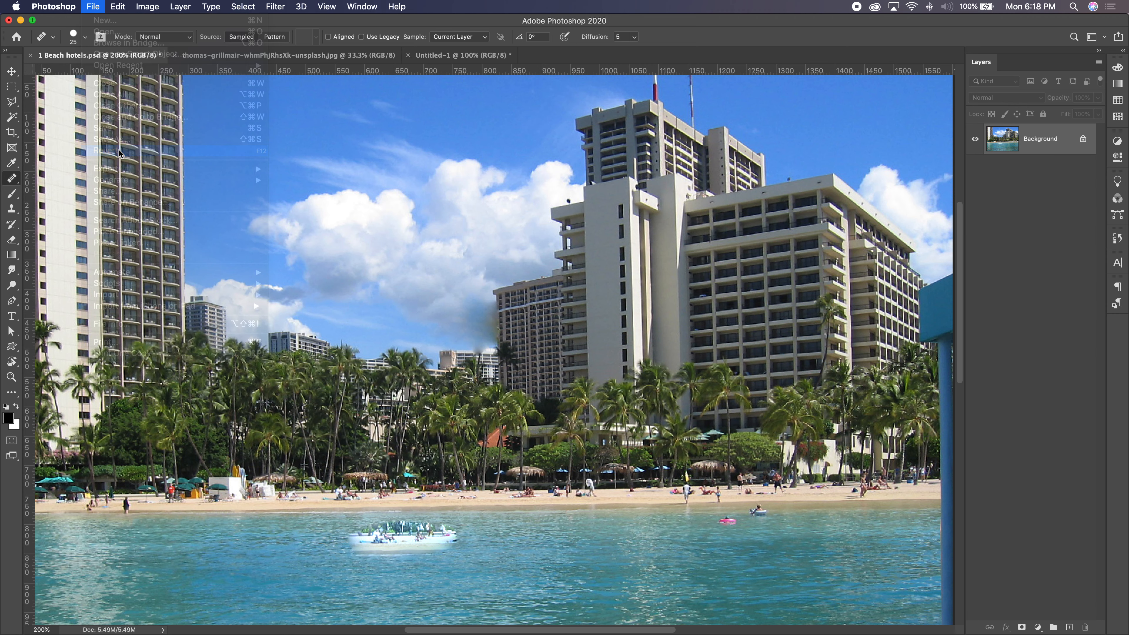
click(12, 180)
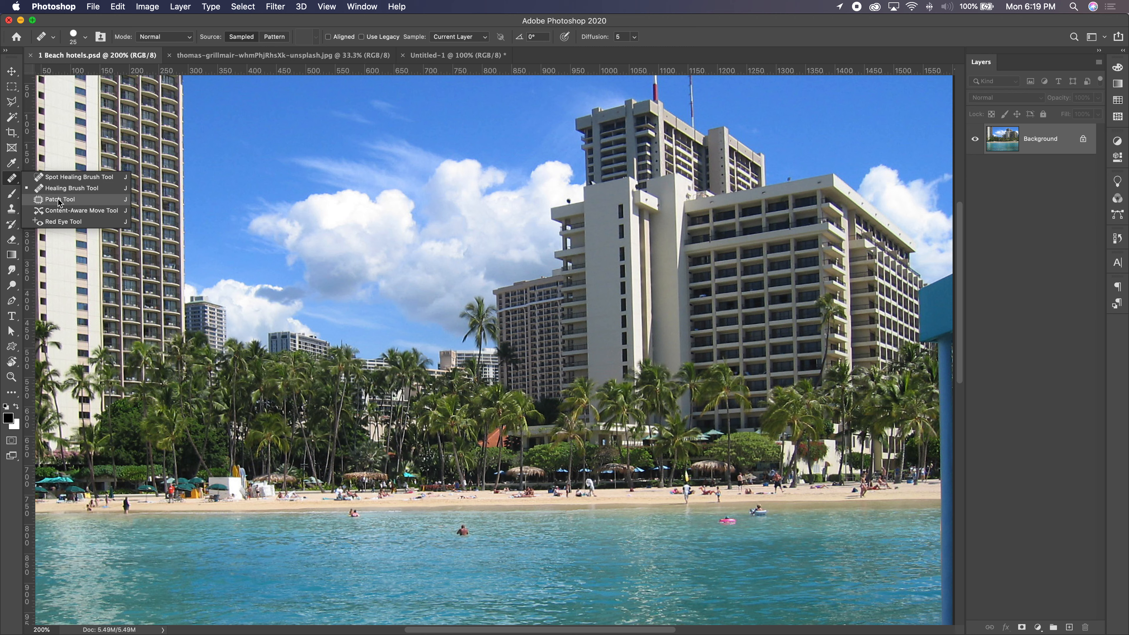
click(59, 199)
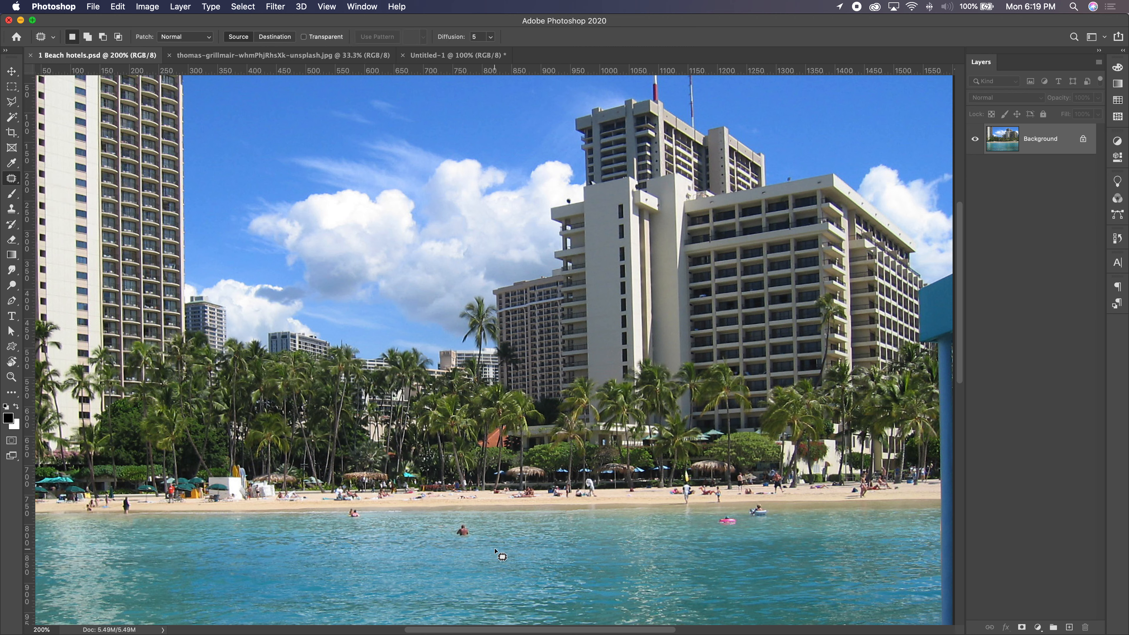
Outline the lone swimmer with the Patch Tool, replace him with clear water from his lower right, and deselect
key(super+equal)
key(super+equal)
key(super+equal)
key(super+equal)
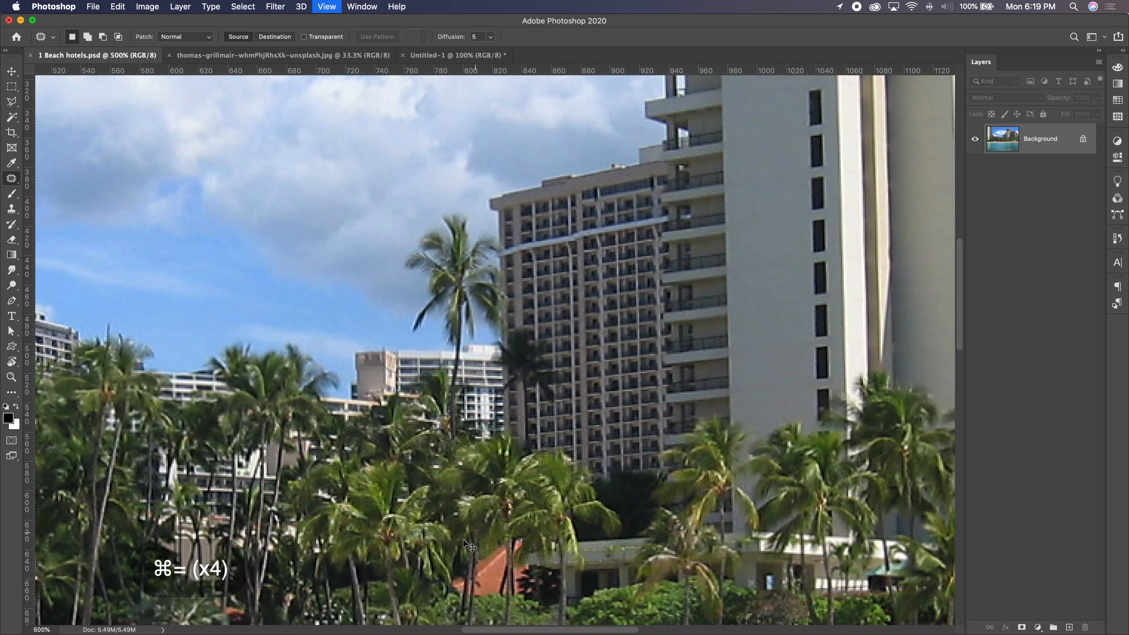
key(space)
drag(477, 315, 494, 231)
mouse_move(476, 375)
mouse_down()
mouse_move(482, 349)
mouse_move(463, 350)
mouse_move(443, 364)
mouse_move(437, 391)
mouse_move(482, 424)
mouse_move(509, 422)
mouse_move(519, 372)
mouse_move(486, 347)
mouse_up()
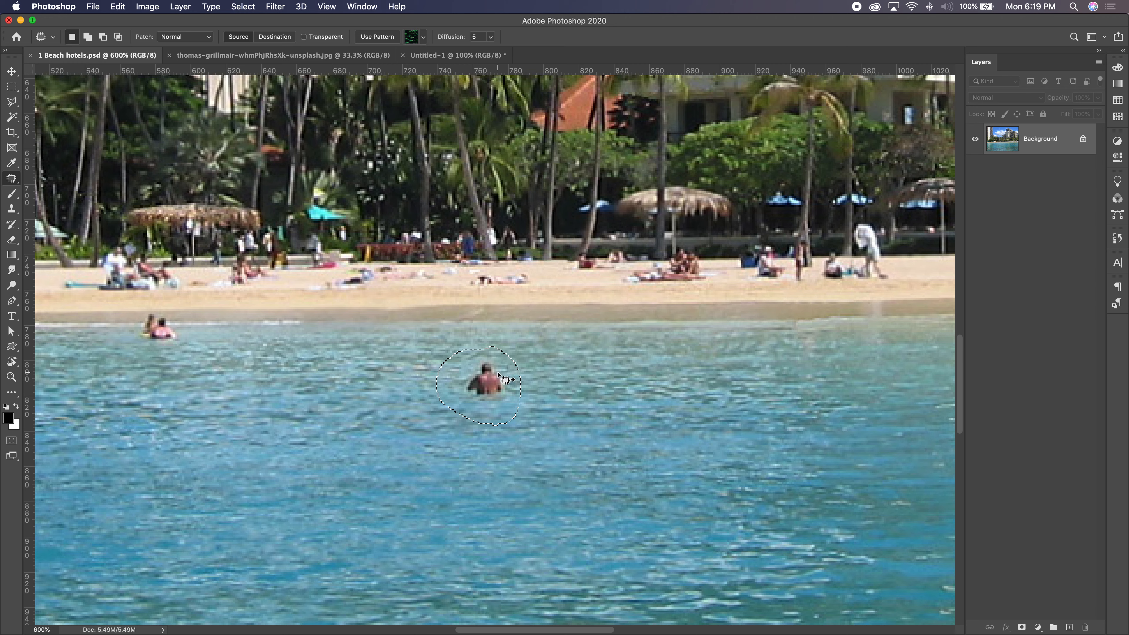
drag(493, 380, 576, 419)
scroll(549, 378, up, 3)
scroll(575, 420, up, 1)
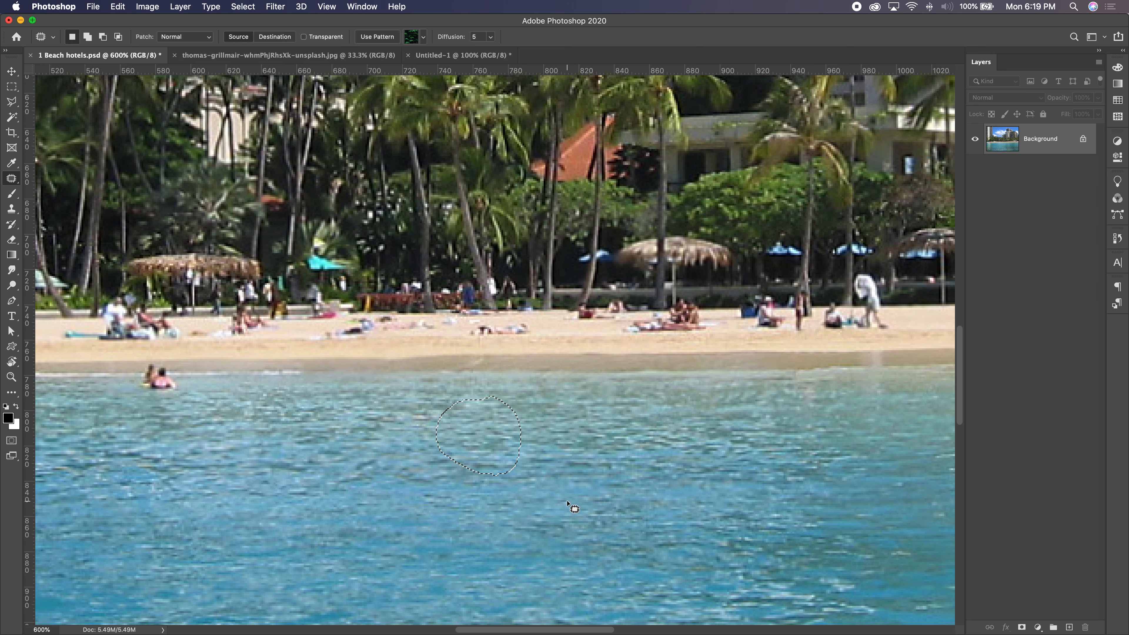
key(super+d)
Outline an area of open water and patch it in turn with brighter water, the pair of swimmers and the beach
key(super+minus)
key(super+minus)
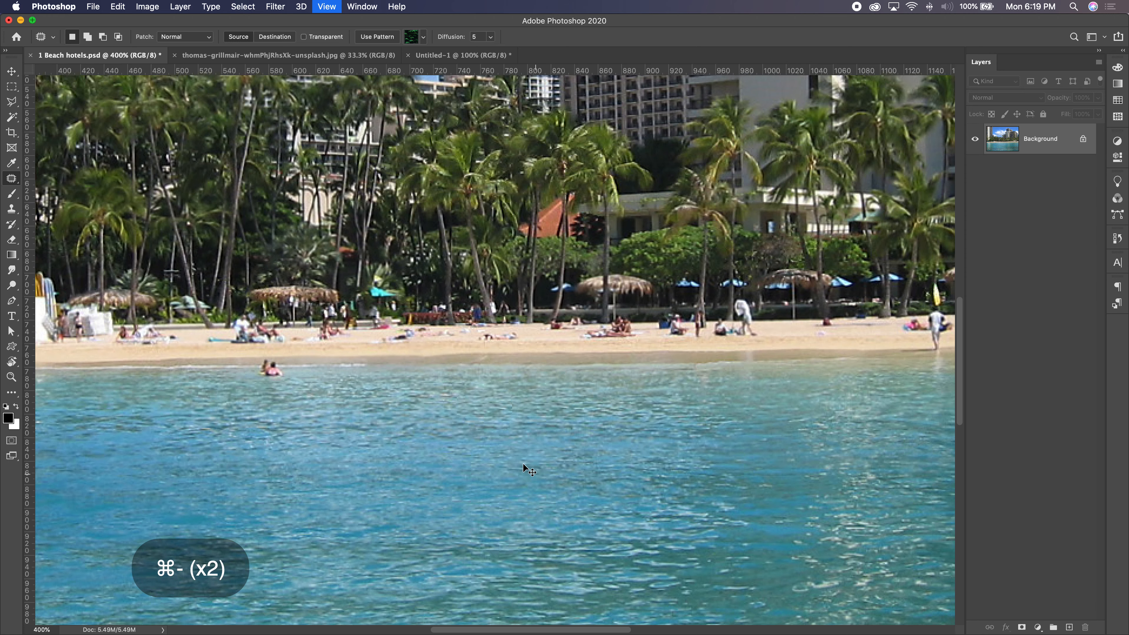
mouse_move(505, 415)
mouse_down()
mouse_move(484, 381)
mouse_move(511, 413)
mouse_up()
mouse_move(493, 407)
mouse_down()
mouse_move(554, 471)
mouse_move(724, 573)
mouse_up()
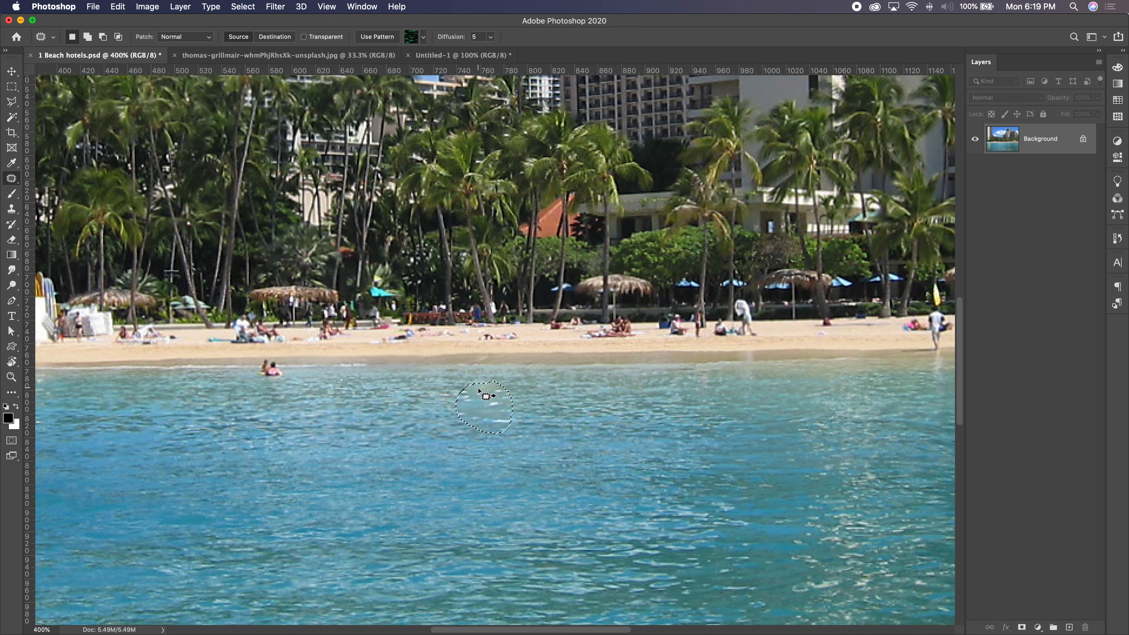
click(482, 412)
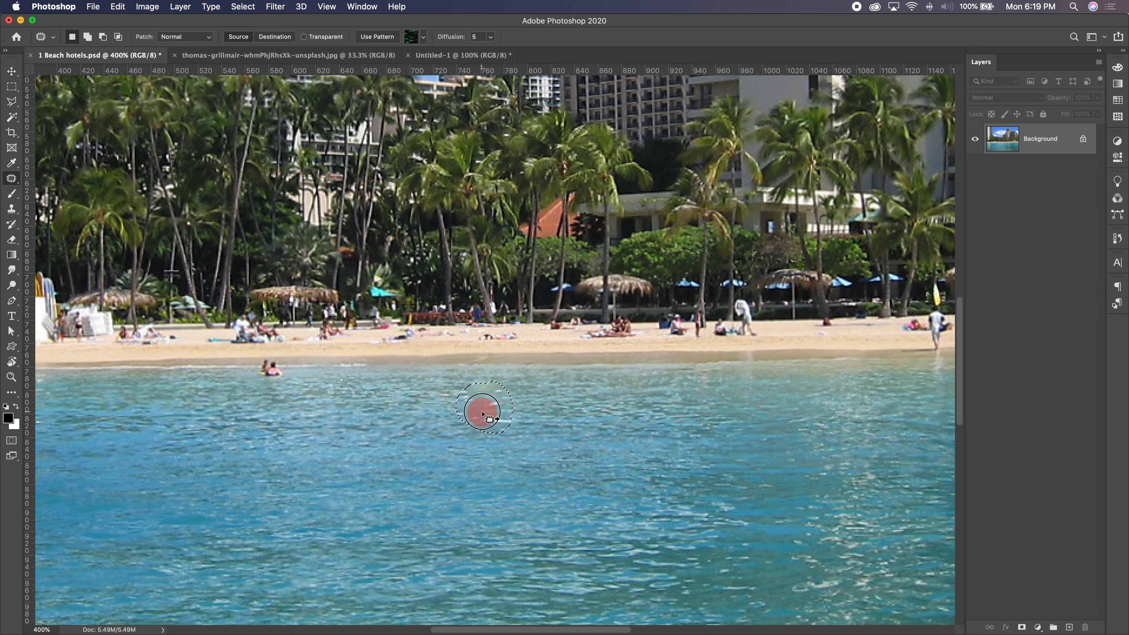
drag(451, 396, 270, 378)
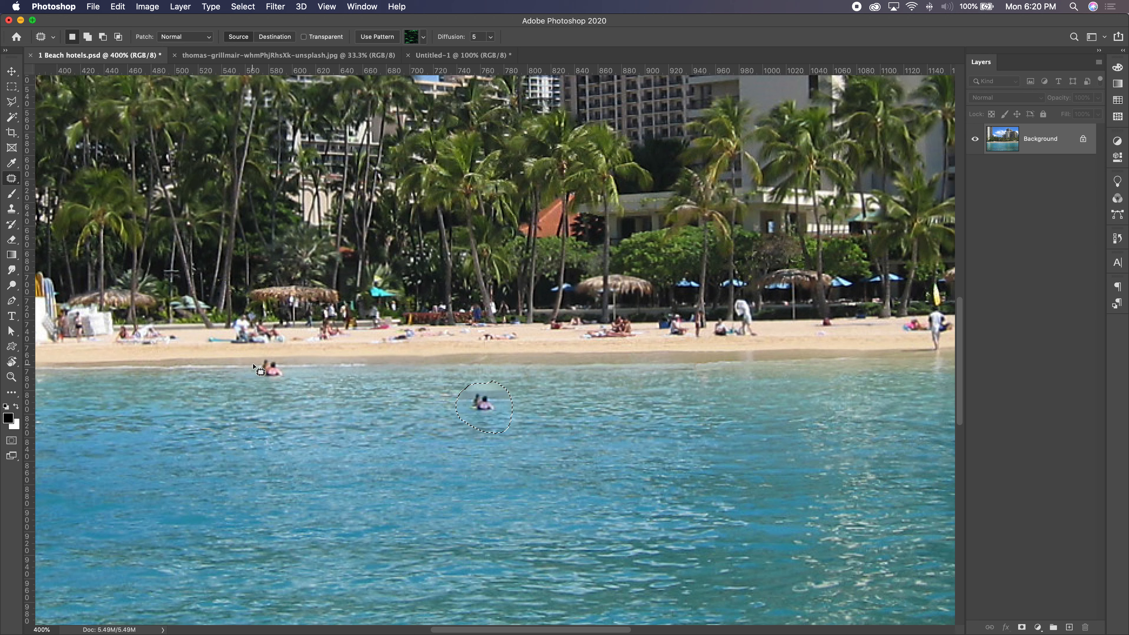
drag(483, 404, 331, 332)
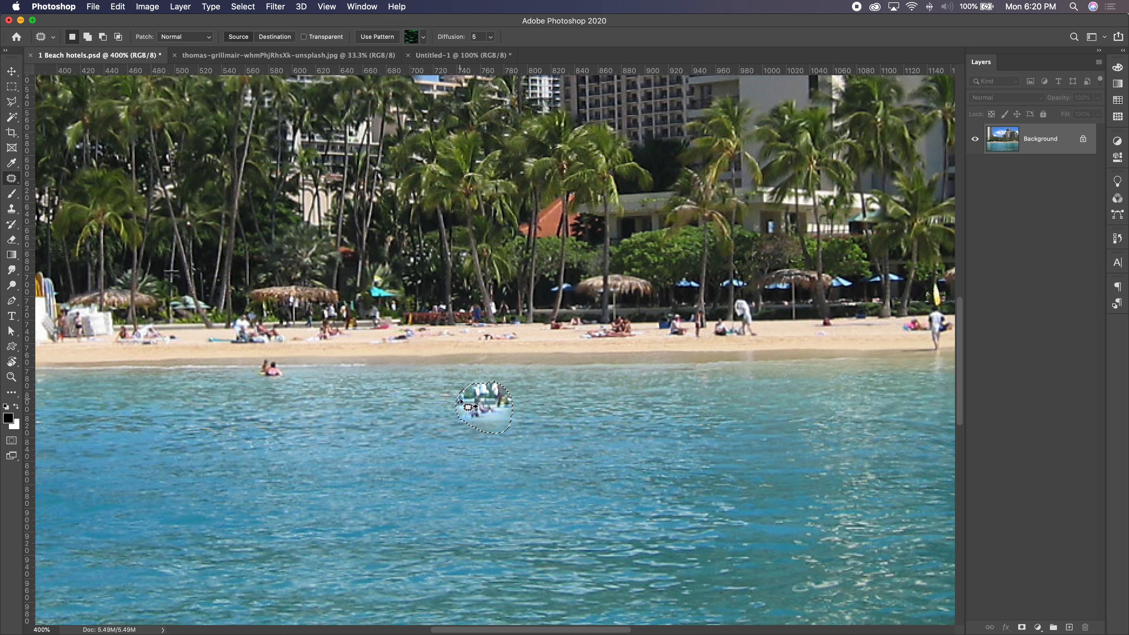
Outline the top of the tall palm beside the hotel and patch it with cloudy sky from its upper left
scroll(464, 397, up, 3)
scroll(469, 393, up, 10)
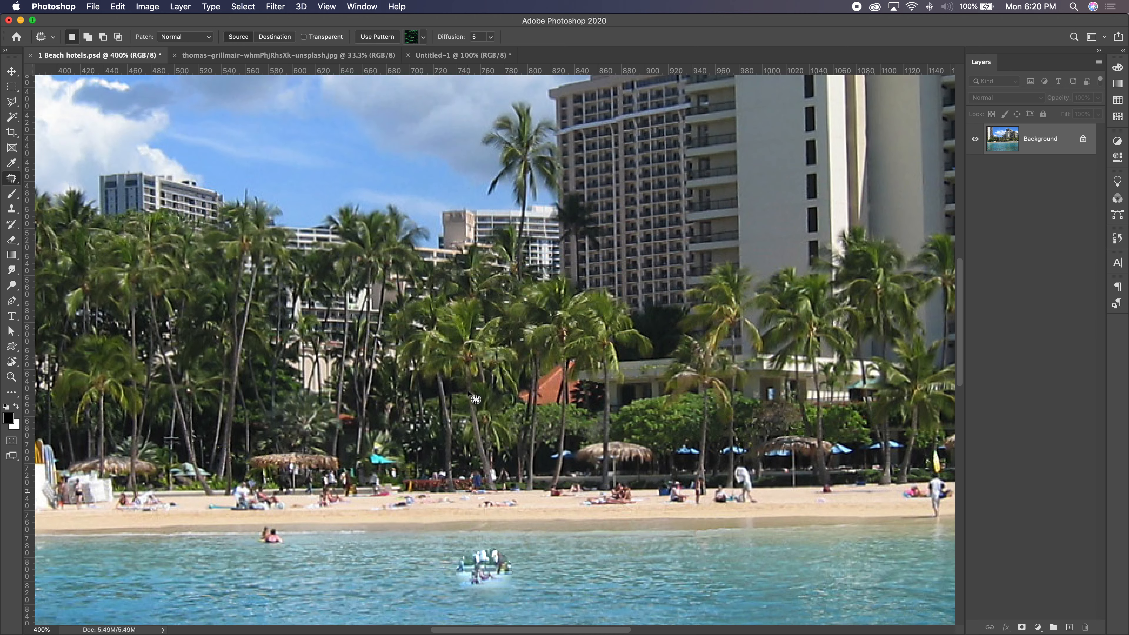
mouse_move(488, 225)
mouse_down()
mouse_move(523, 216)
mouse_move(548, 236)
mouse_move(556, 316)
mouse_move(528, 335)
mouse_move(506, 336)
mouse_move(506, 320)
mouse_move(484, 328)
mouse_move(474, 318)
mouse_move(488, 291)
mouse_move(468, 266)
mouse_move(487, 225)
mouse_up()
drag(502, 267, 373, 195)
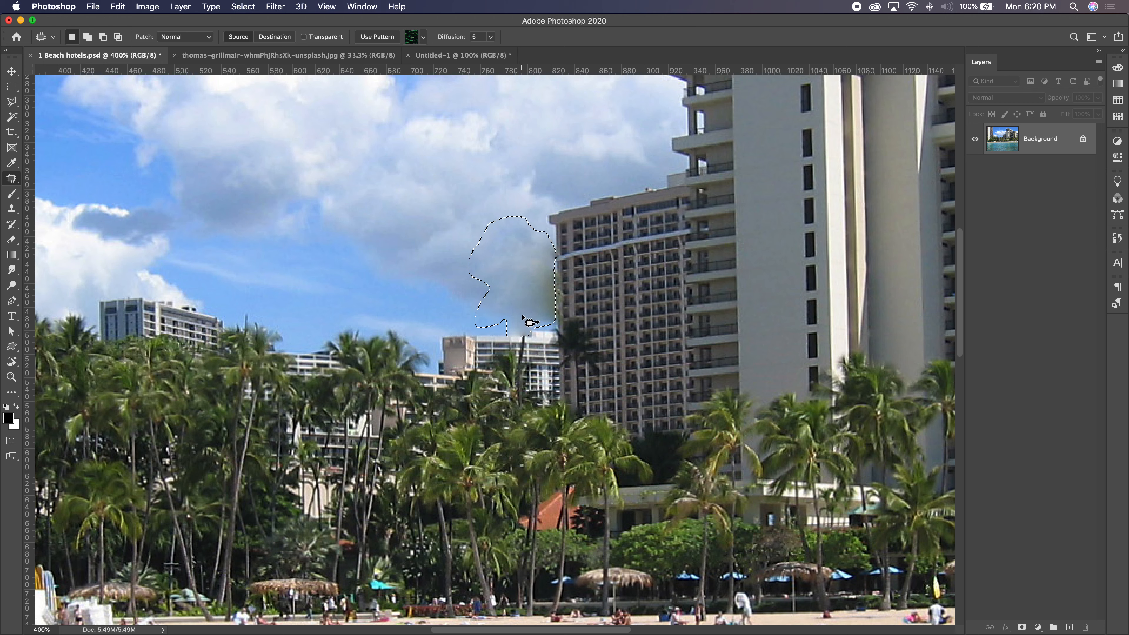
Revert the beach photo to its last saved version and try a freehand Patch Tool outline around the lone swimmer
key(super+d)
key(super+minus)
key(super+minus)
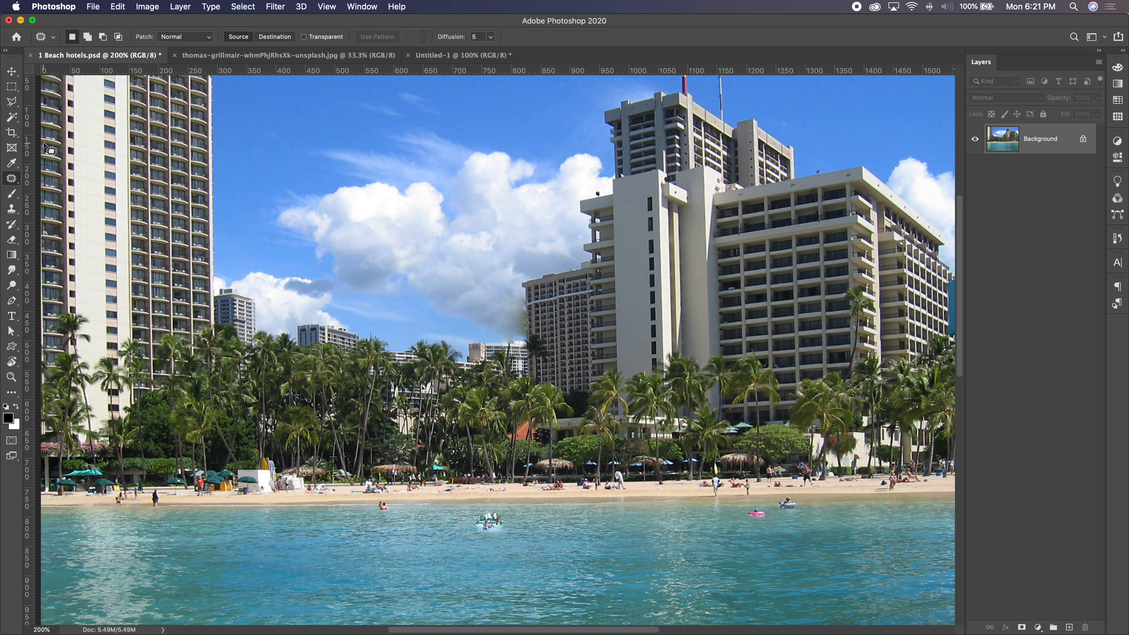
click(92, 6)
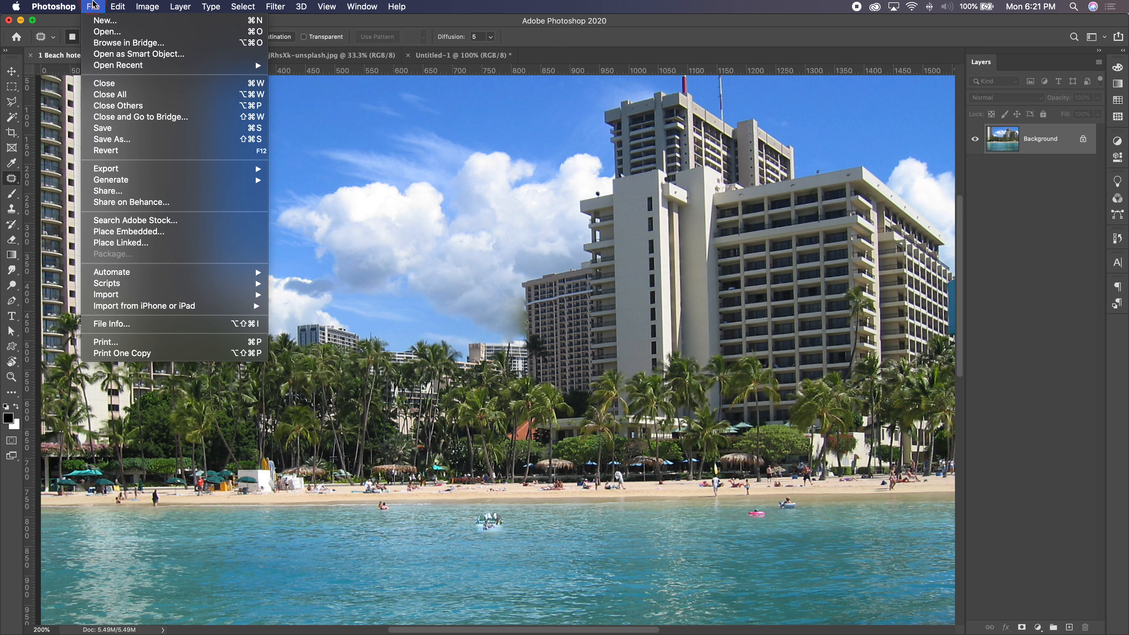
click(105, 151)
mouse_move(484, 516)
mouse_down()
mouse_move(497, 535)
mouse_move(496, 506)
mouse_move(507, 547)
mouse_up()
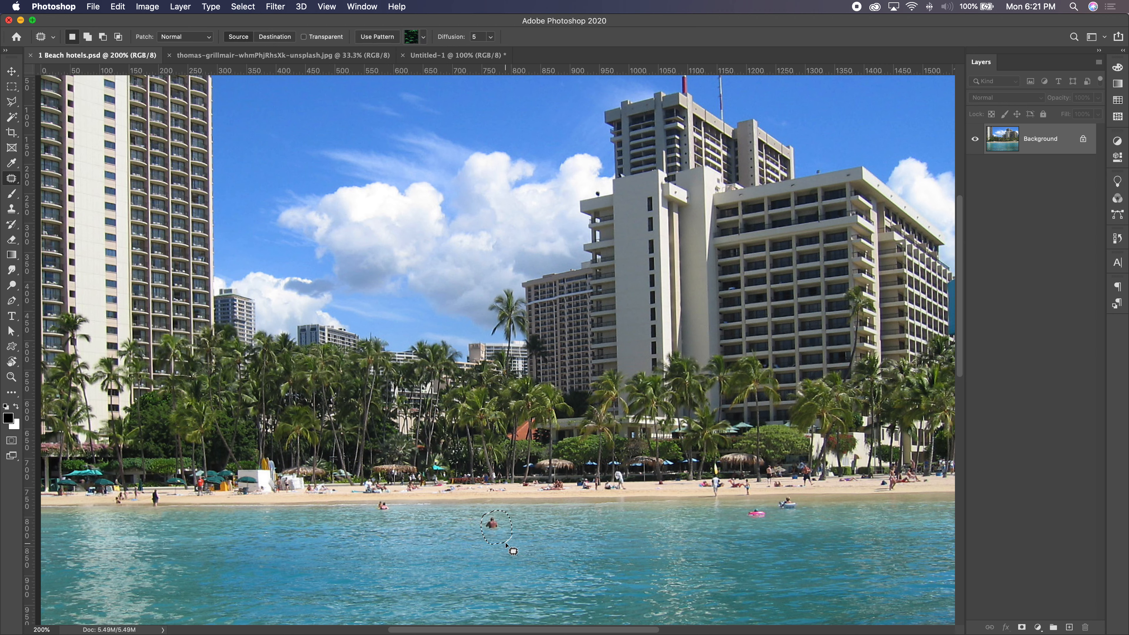
key(super+d)
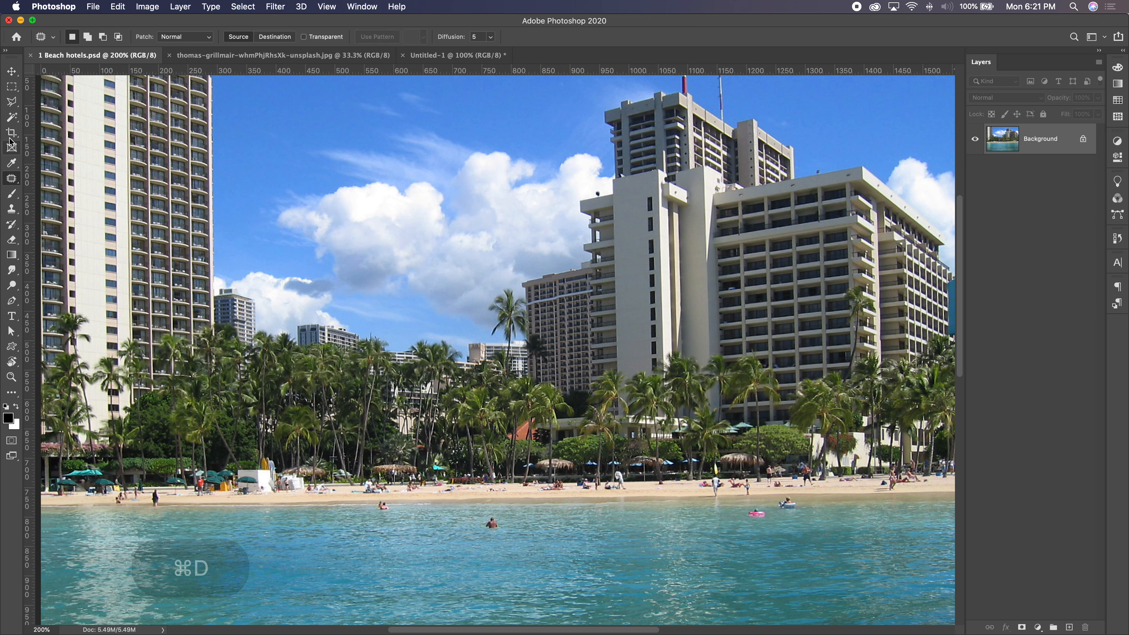
Outline the sky and treetops around the tall palm with a five-sided Polygonal Lasso selection
click(11, 102)
click(339, 328)
click(341, 431)
click(553, 383)
click(529, 303)
click(405, 253)
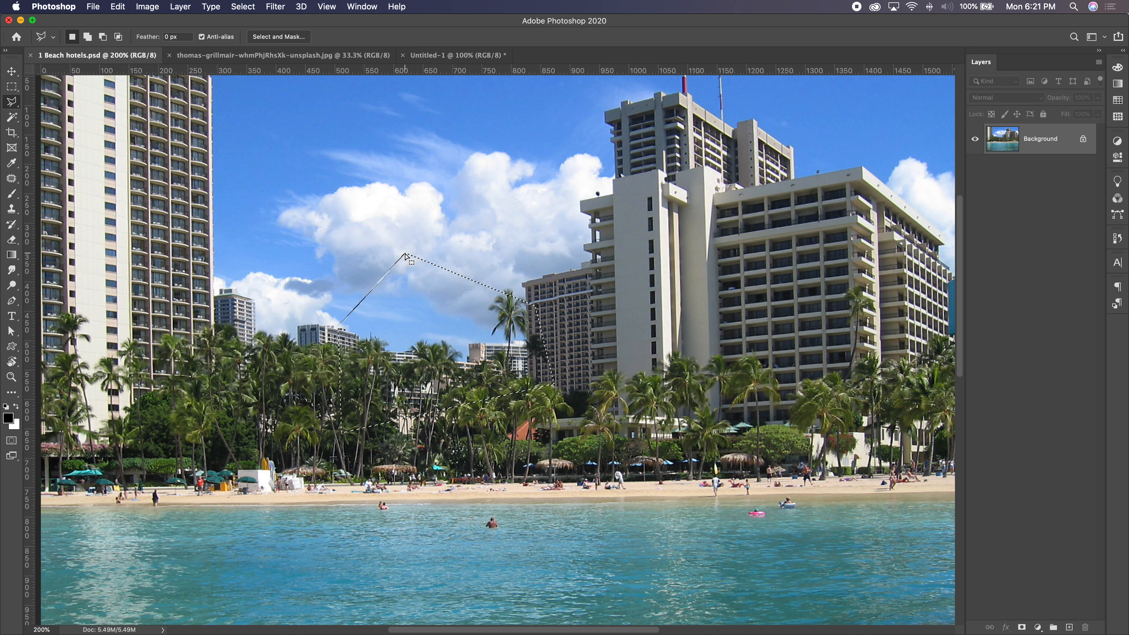
click(339, 328)
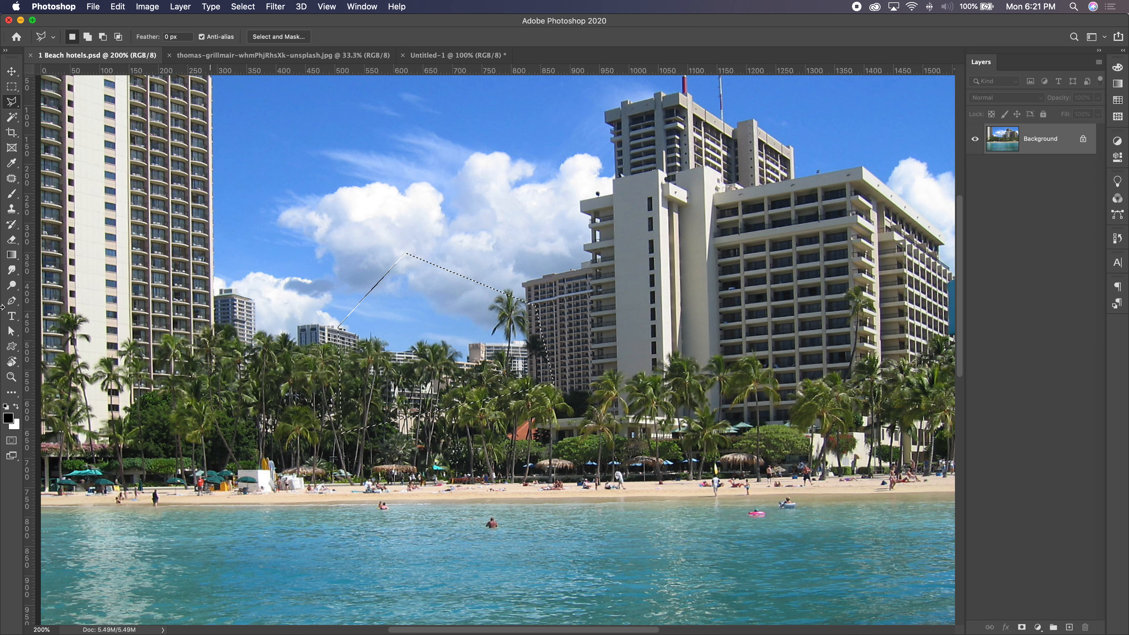
Patch the polygonal selection with the clouds above it, undo the patch and deselect
click(12, 178)
drag(405, 297, 390, 189)
key(super+z)
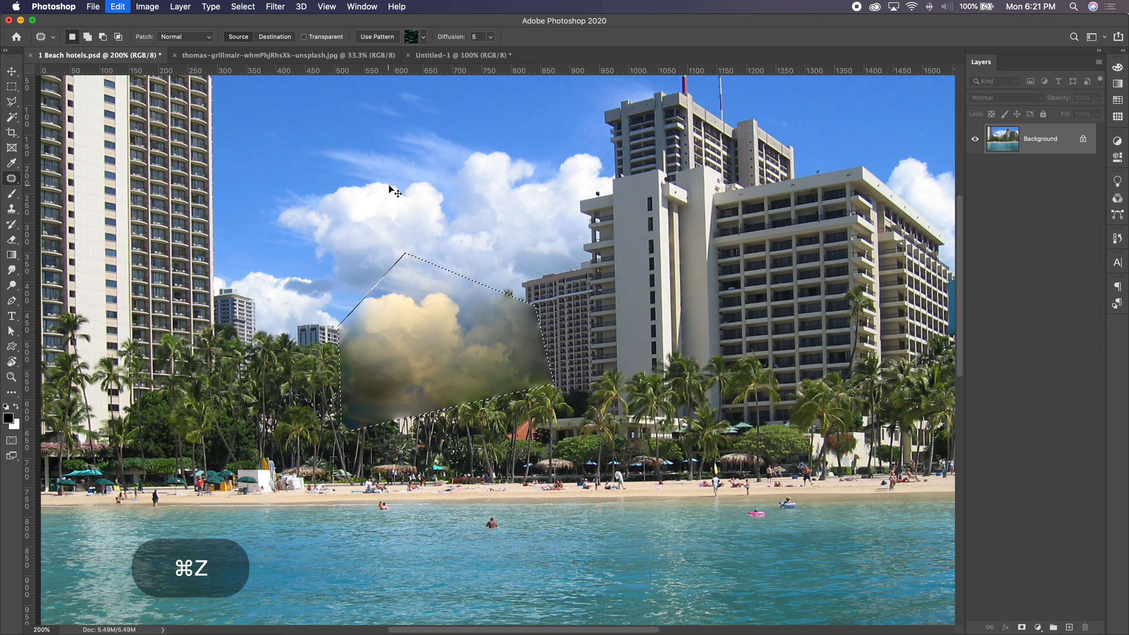
key(super+d)
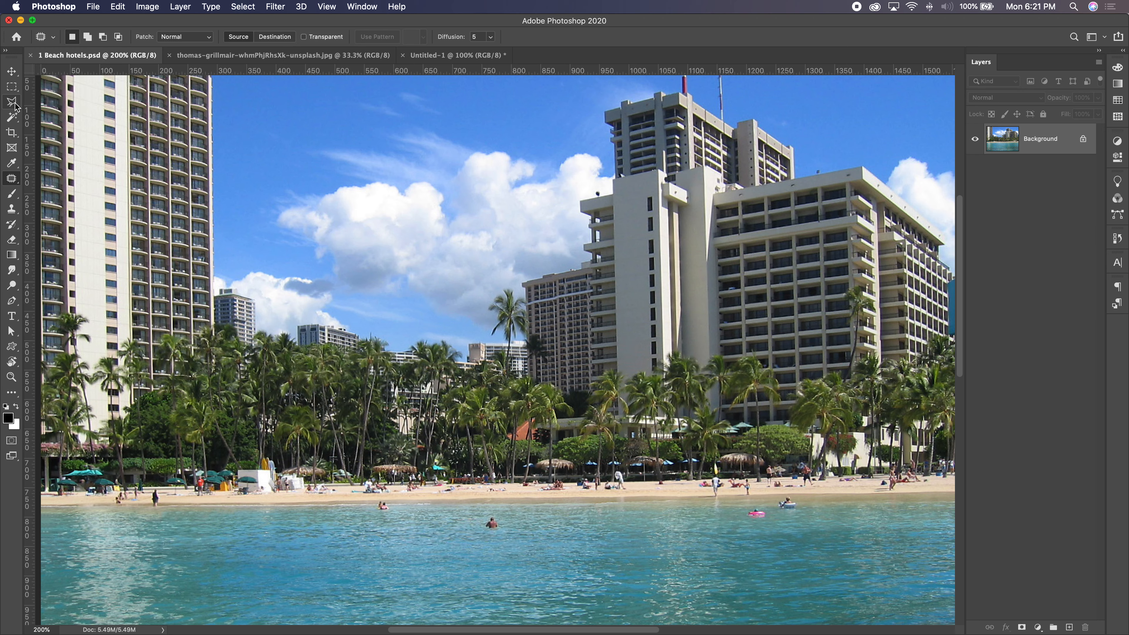
Select the small dark palm in front of the distant hotel's lower left edge with the Rectangular Marquee Tool
click(11, 86)
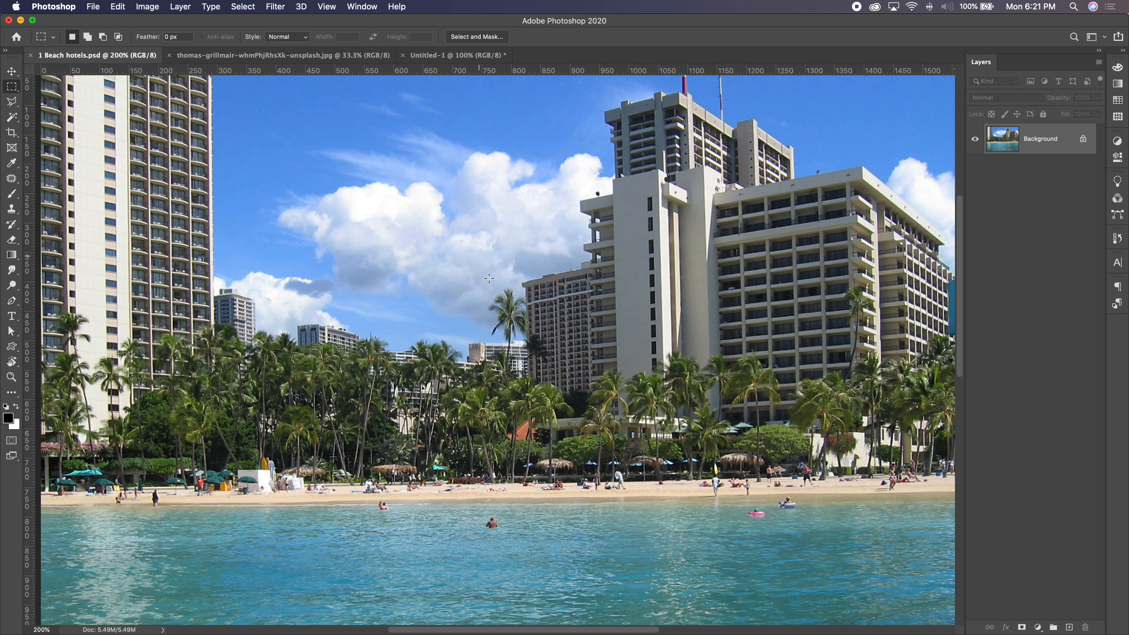
key(super+equal)
key(super+equal)
key(super+equal)
key(super+equal)
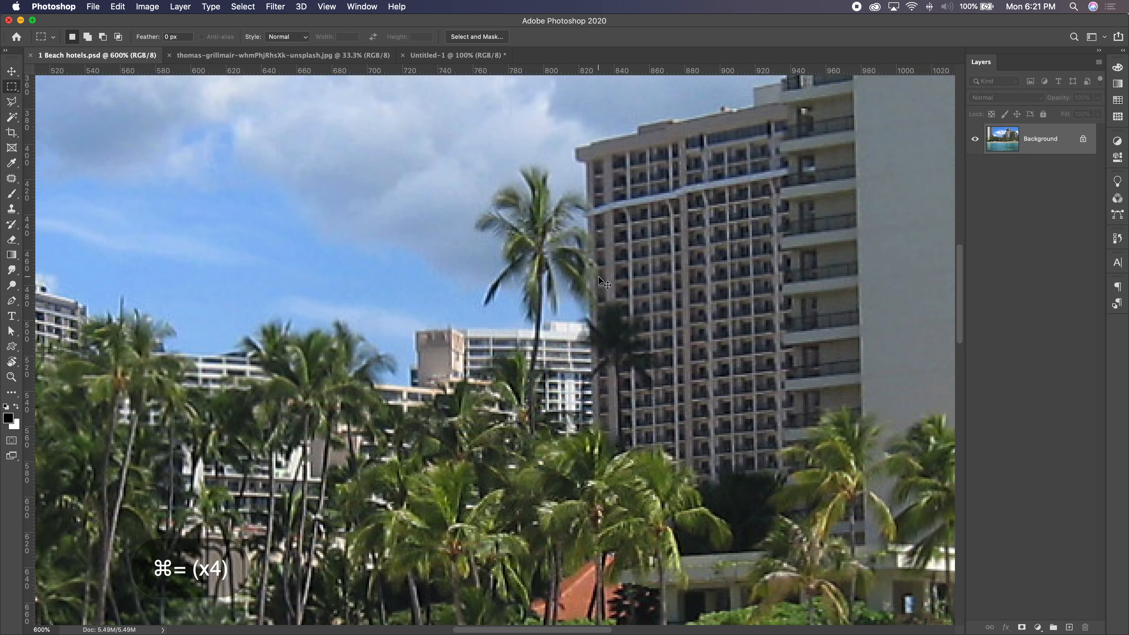
key(space)
drag(595, 269, 475, 289)
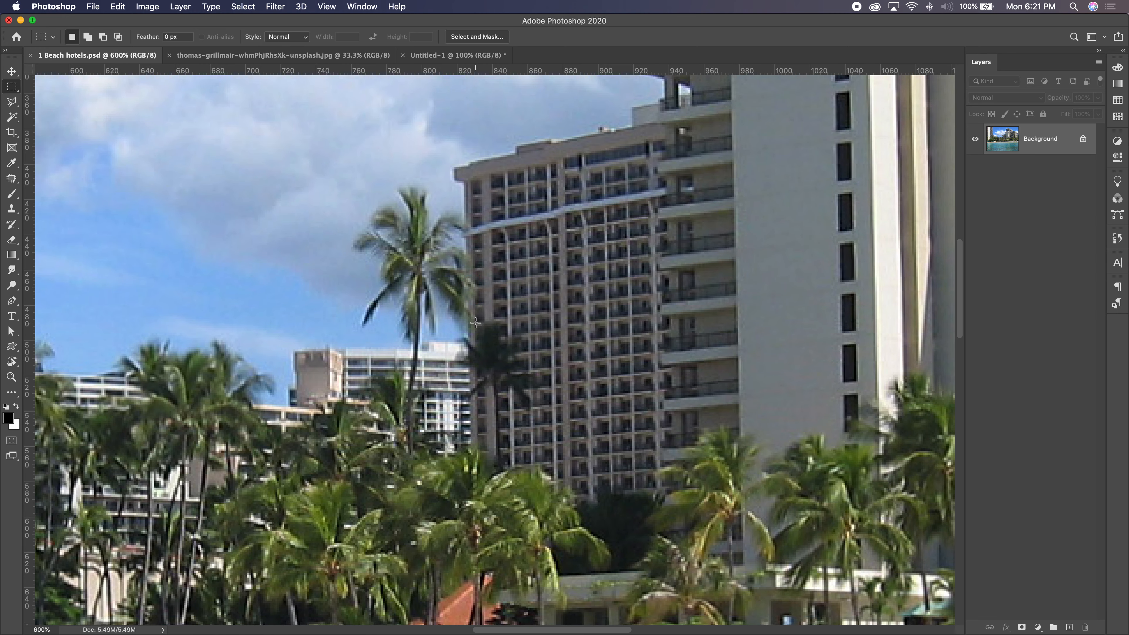
drag(468, 318, 552, 426)
Patch the selected dark palm with the hotel windows to its right, aligning the rows, and undo the patch and selection
key(j)
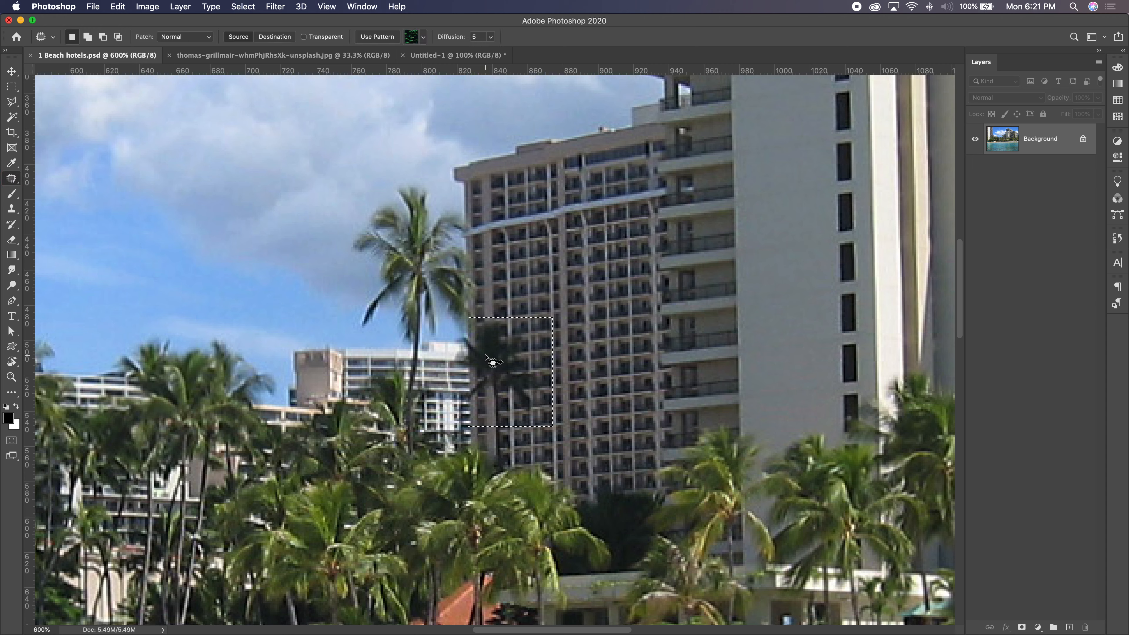
drag(485, 358, 562, 336)
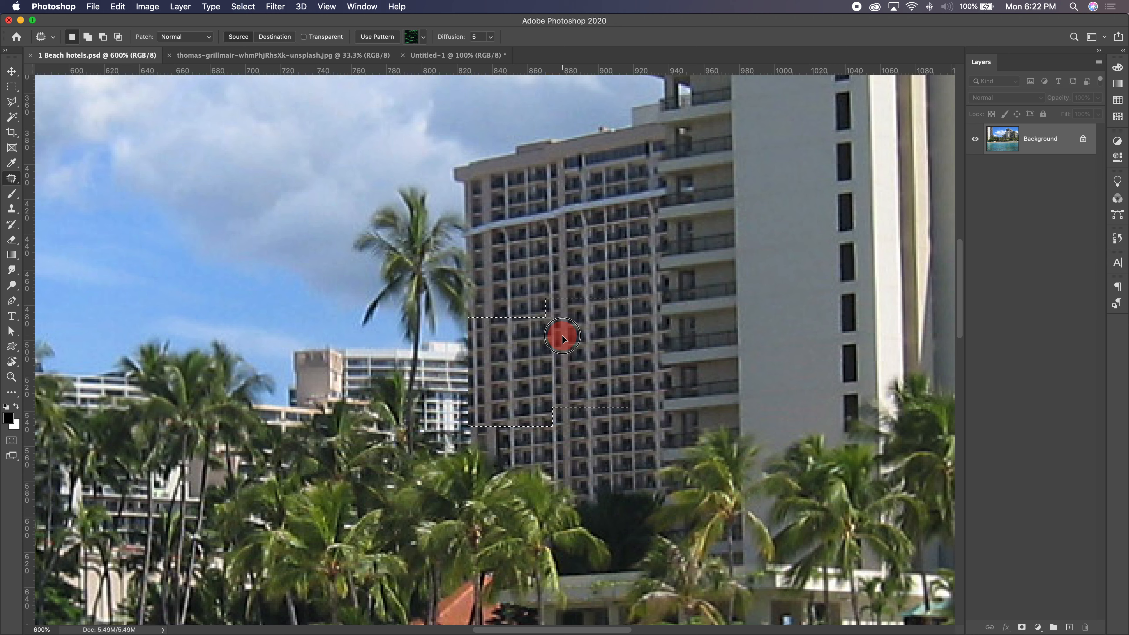
drag(562, 336, 561, 337)
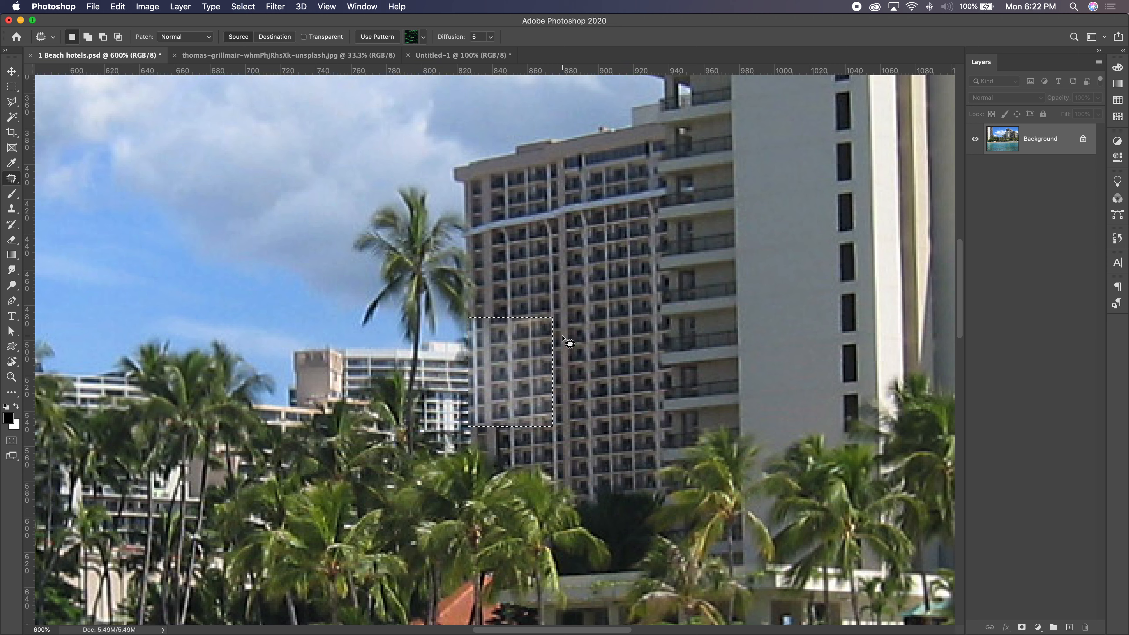
key(super+d)
key(super+z)
key(super+z)
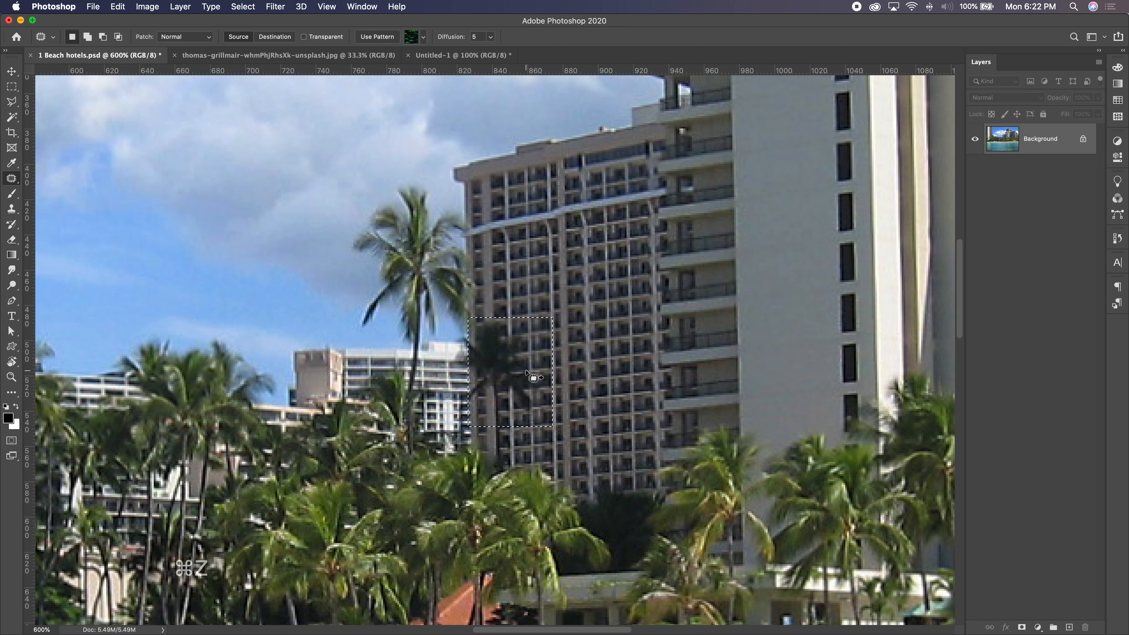
key(super+d)
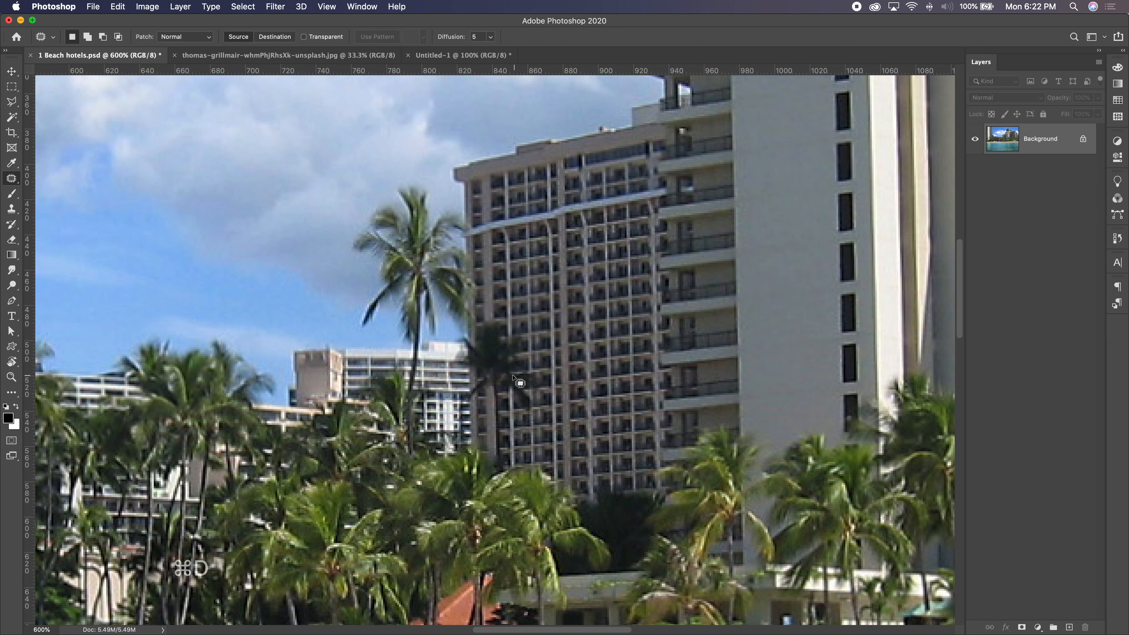
Switch to the Content-Aware Move Tool and outline the lone swimmer together with some surrounding water
key(super+minus)
key(super+minus)
key(super+minus)
key(super+minus)
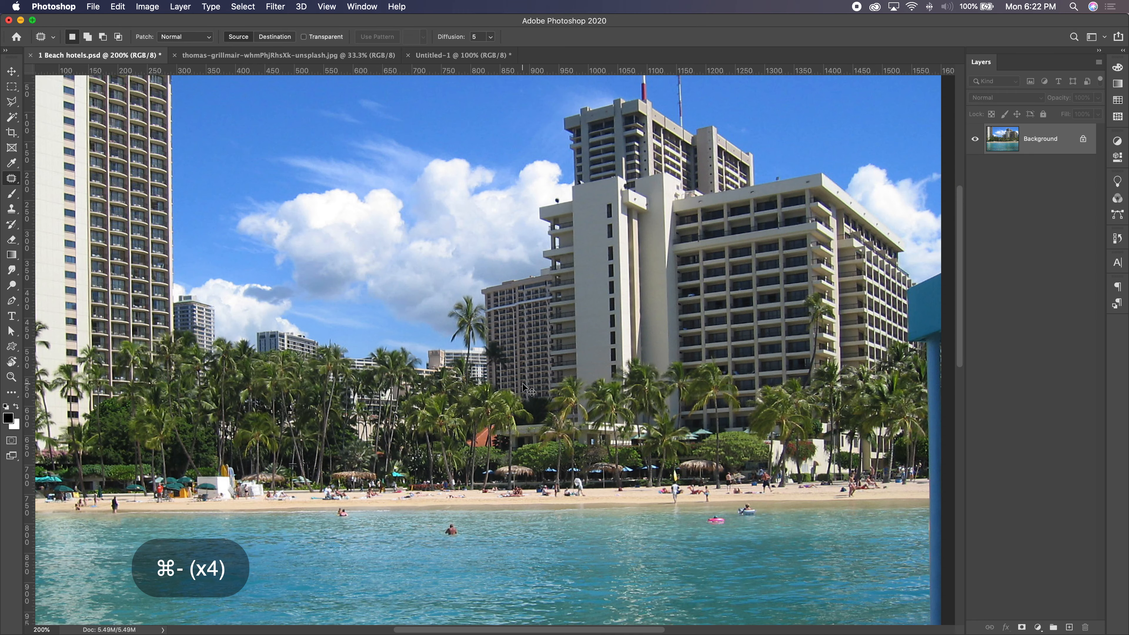
mouse_move(12, 179)
mouse_down()
mouse_move(59, 184)
mouse_move(65, 214)
mouse_up()
scroll(66, 214, up, 1)
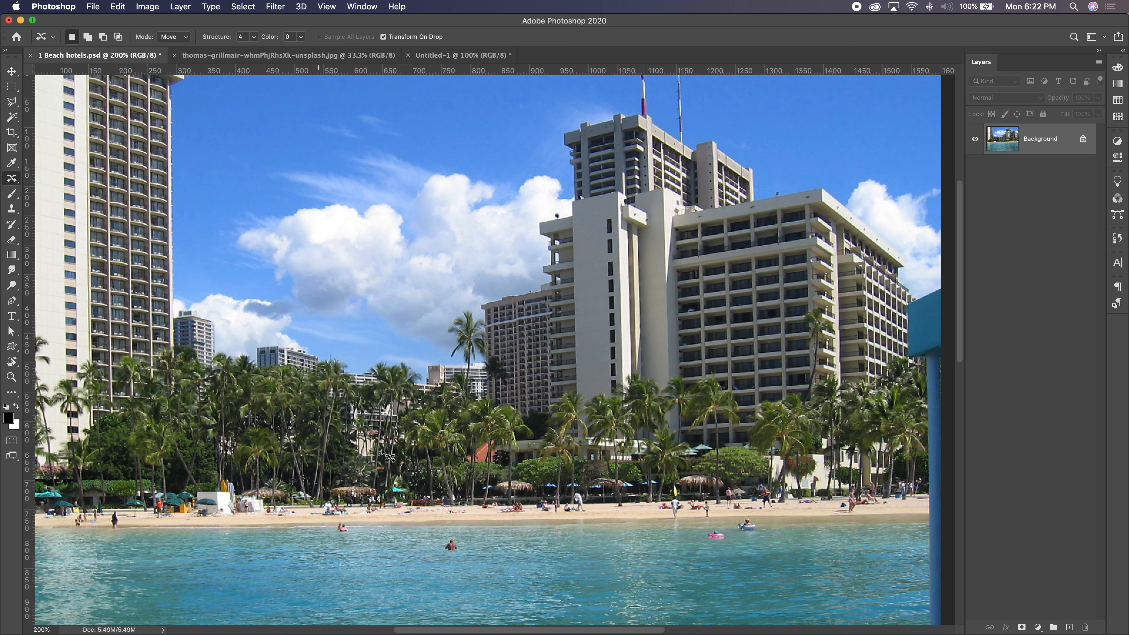
key(super+equal)
key(super+equal)
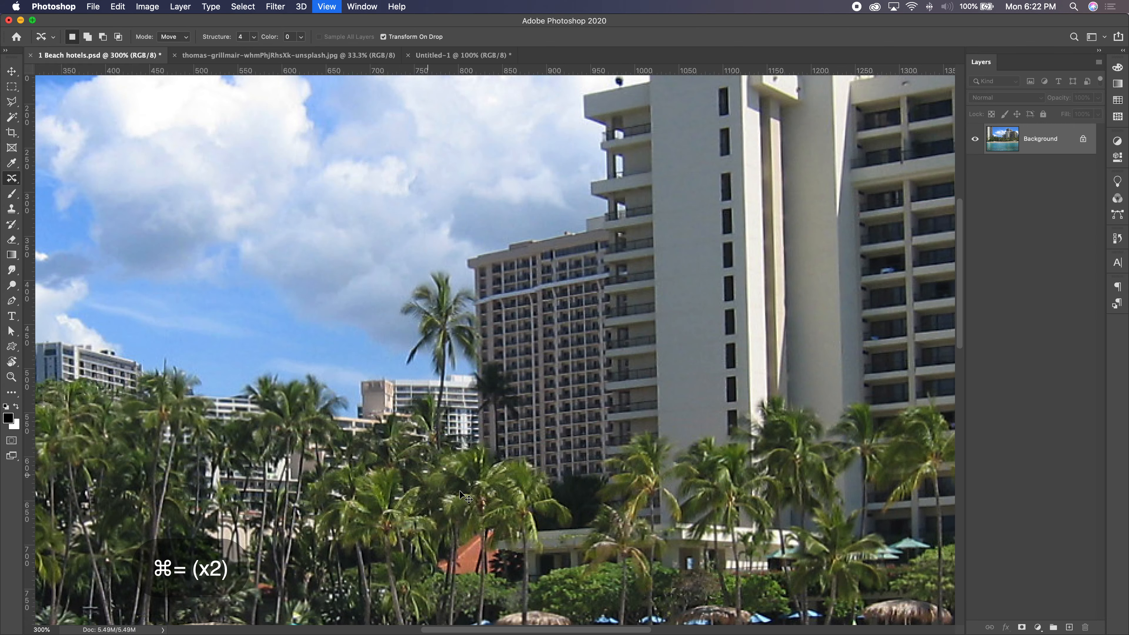
key(super+equal)
key(space)
drag(431, 509, 560, 175)
drag(488, 495, 394, 322)
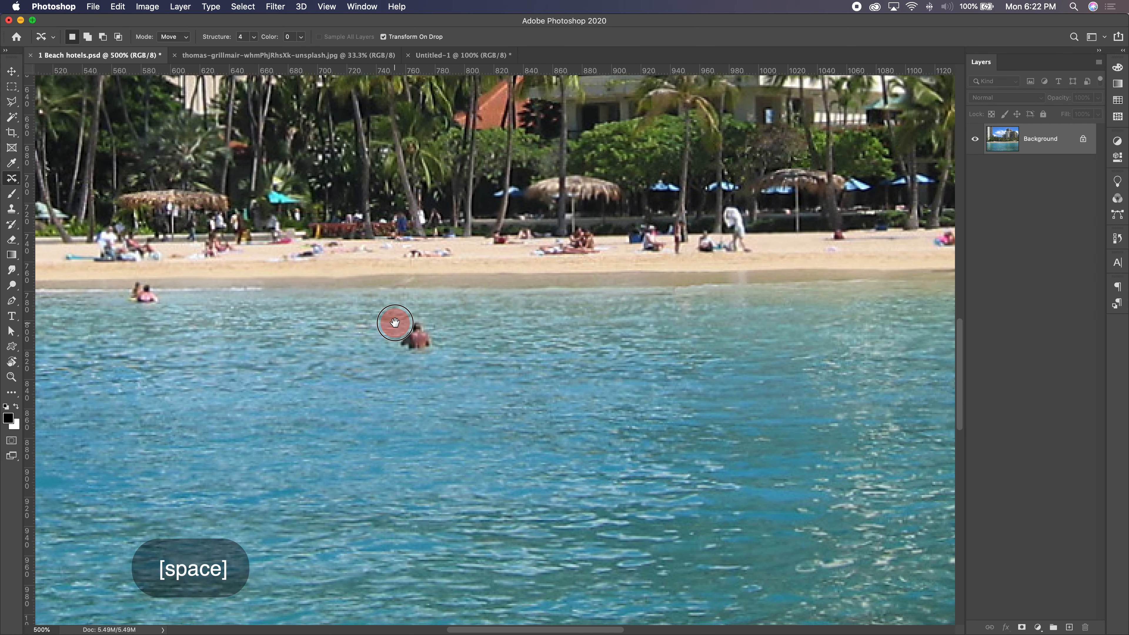
key(super+equal)
key(super+equal)
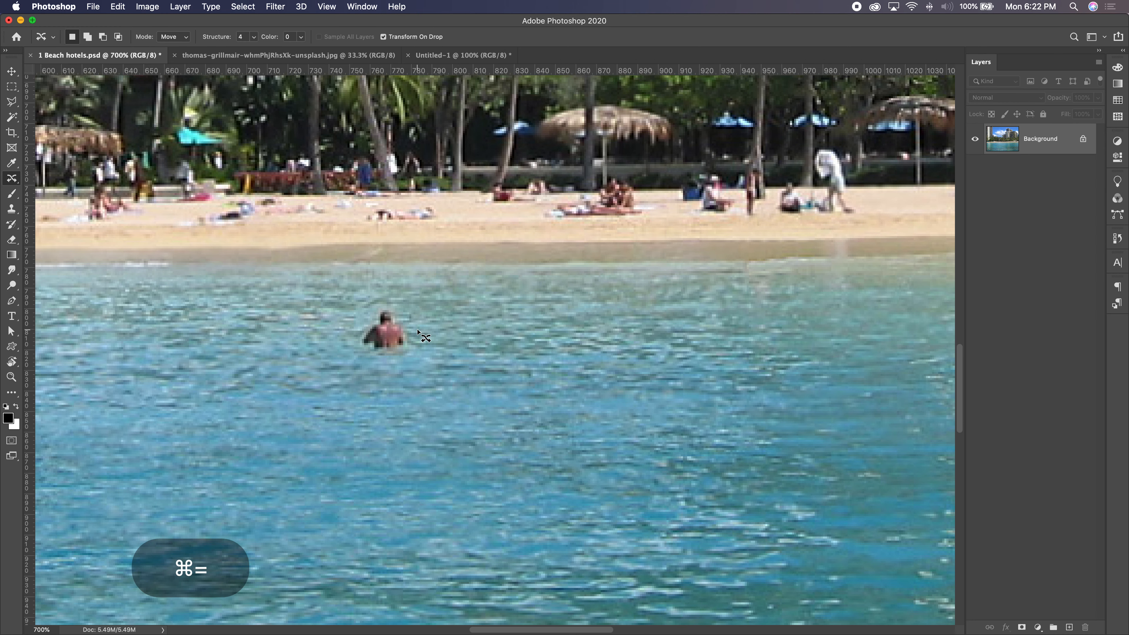
key(space)
drag(421, 346, 432, 377)
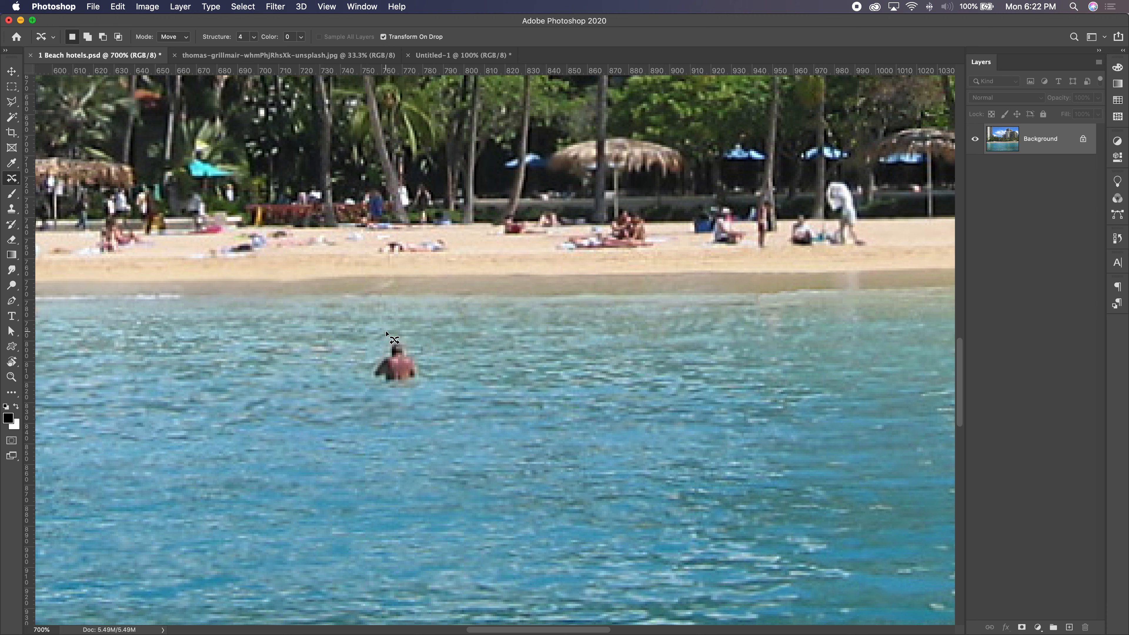
mouse_move(385, 330)
mouse_down()
mouse_move(371, 354)
mouse_move(372, 400)
mouse_move(433, 398)
mouse_move(430, 332)
mouse_move(395, 318)
mouse_move(361, 334)
mouse_up()
Move the outlined swimmer to open water at his lower right, commit the move and deselect
drag(426, 401, 876, 490)
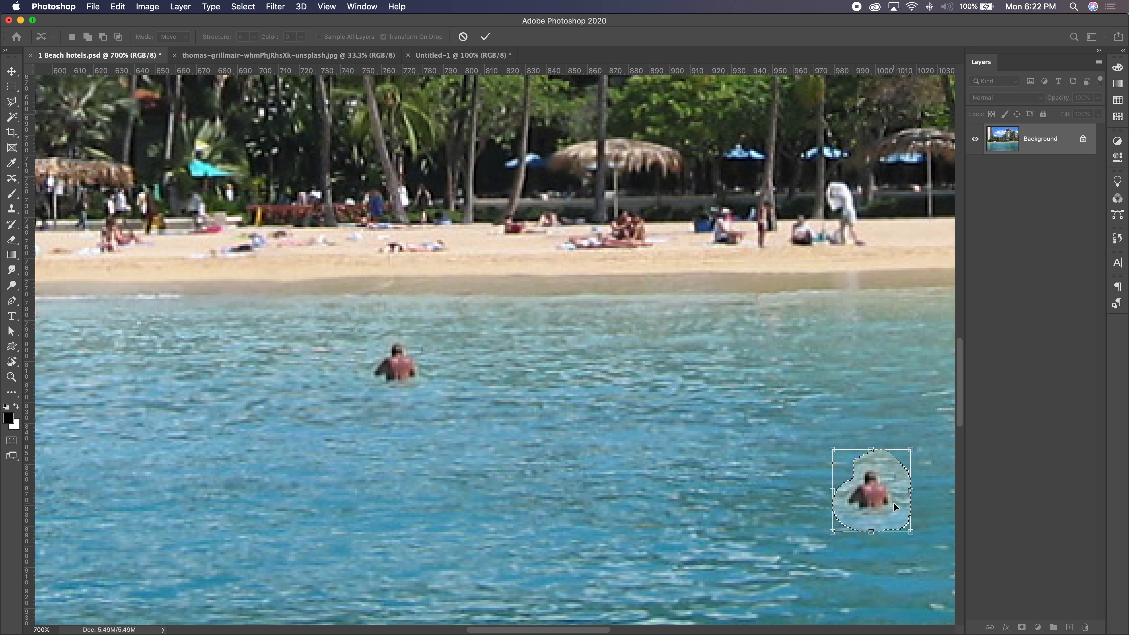
key(Return)
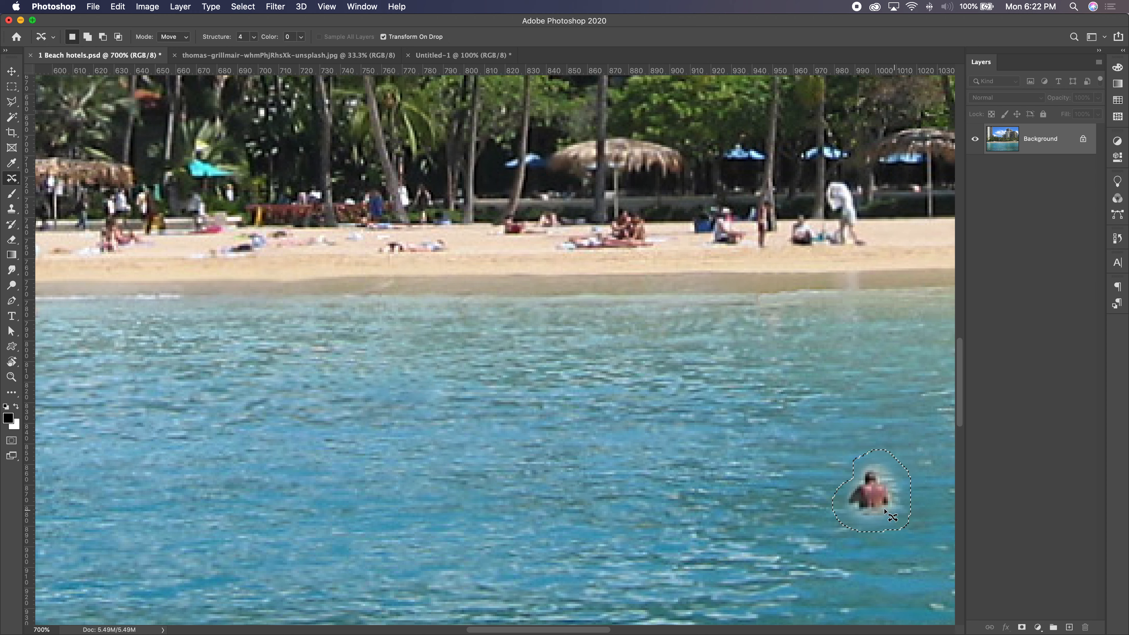
key(super+d)
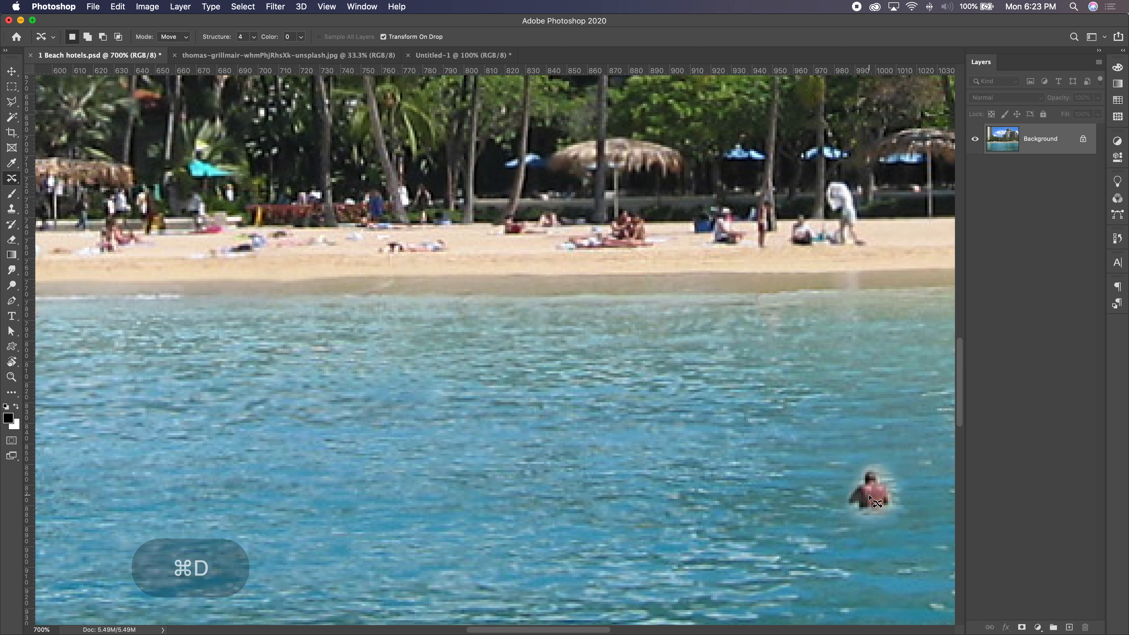
key(super+minus)
key(super+minus)
key(super+minus)
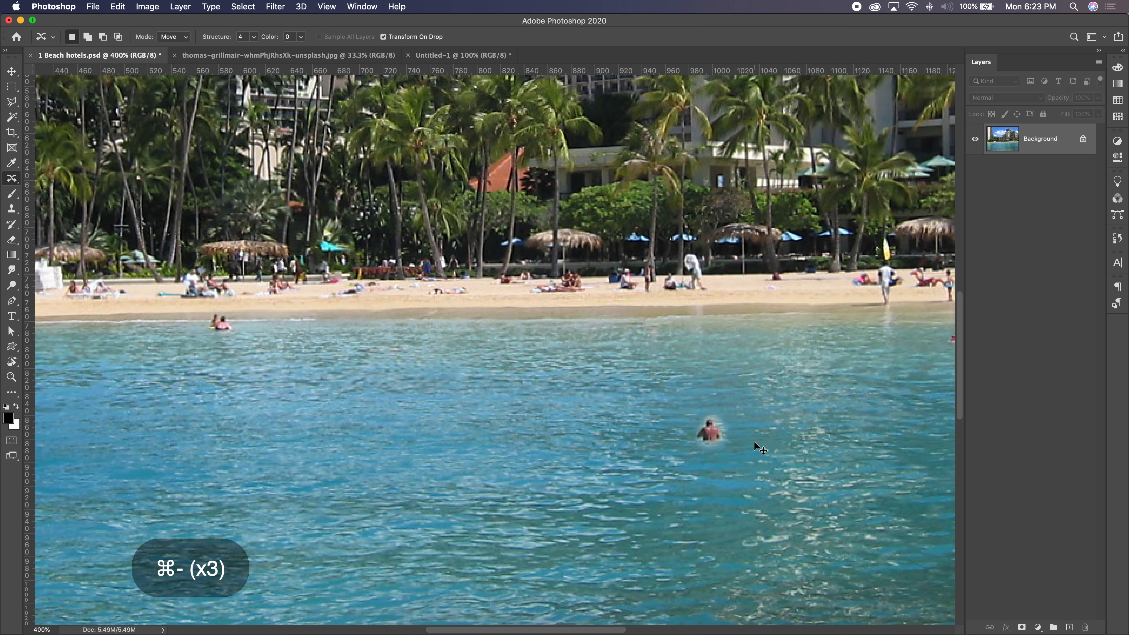
key(super+minus)
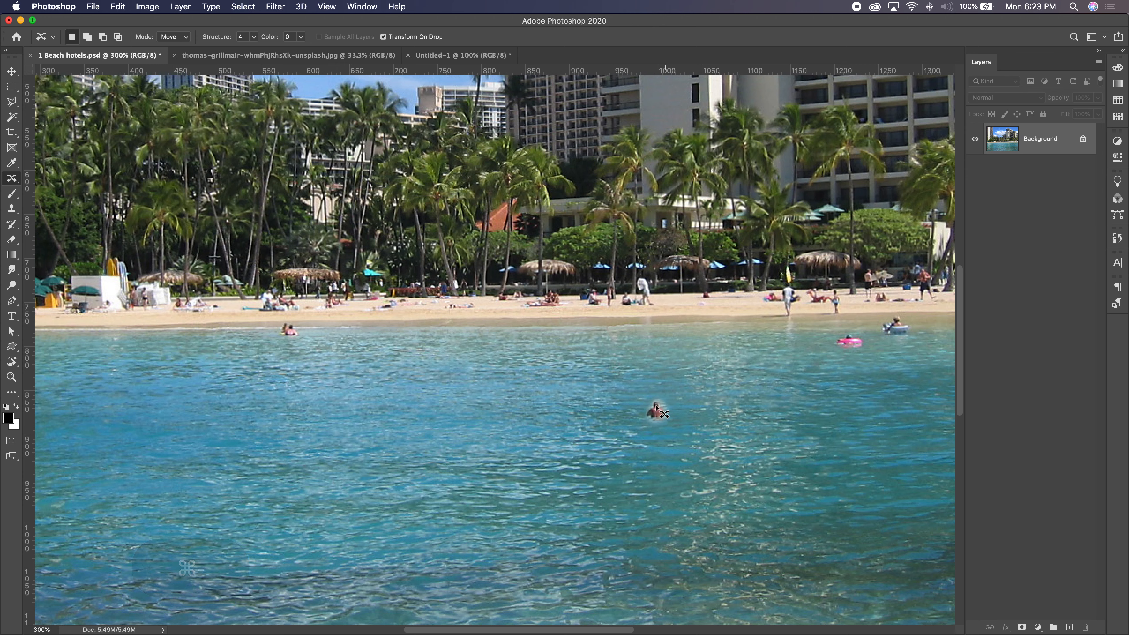
Undo the swimmer's content-aware move and deselect
key(super+z)
key(super+z)
key(super+d)
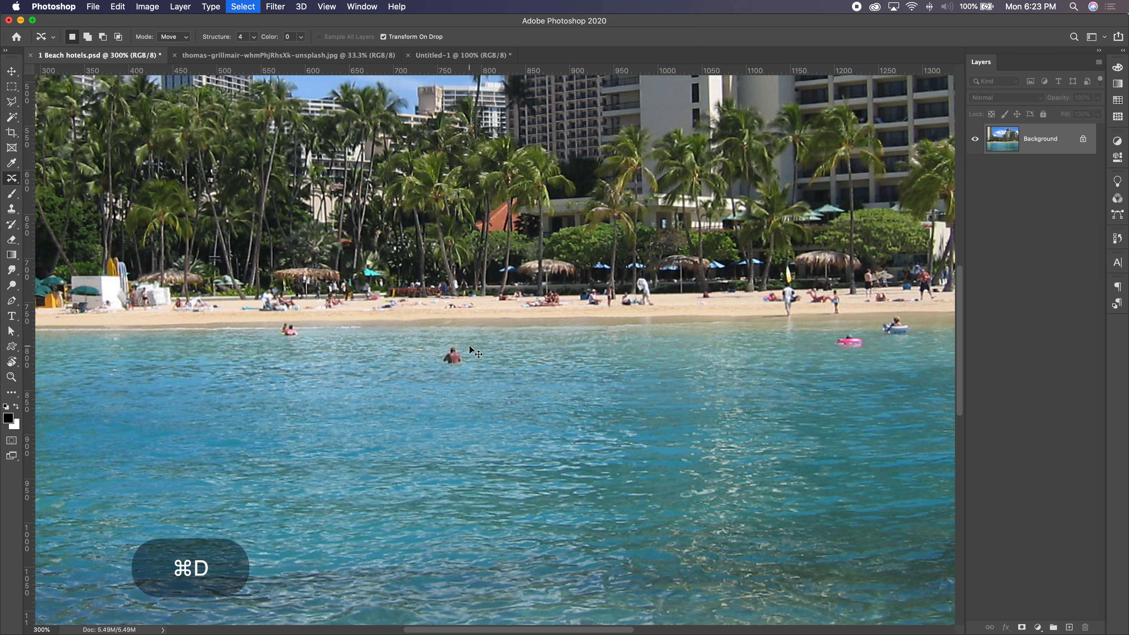
In the lifeguard photo, outline the three people seated by the water and move them to the lifeguard's left side
click(283, 55)
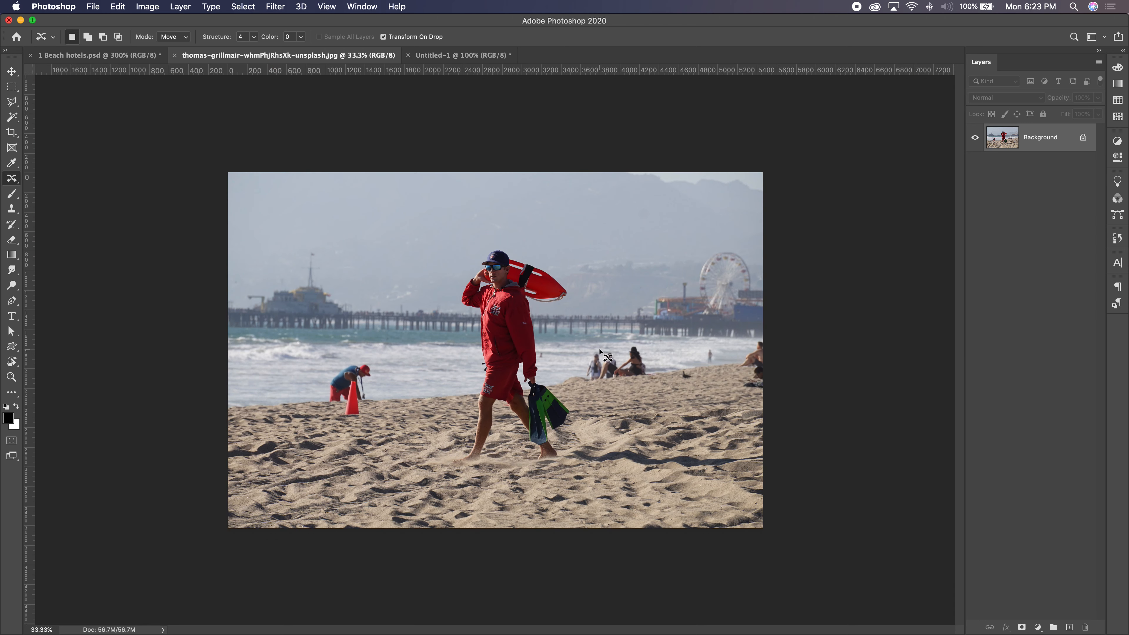
mouse_move(582, 348)
mouse_down()
mouse_move(587, 383)
mouse_move(630, 388)
mouse_move(658, 370)
mouse_move(642, 340)
mouse_move(605, 335)
mouse_move(579, 349)
mouse_move(591, 382)
mouse_move(492, 403)
mouse_move(431, 389)
mouse_up()
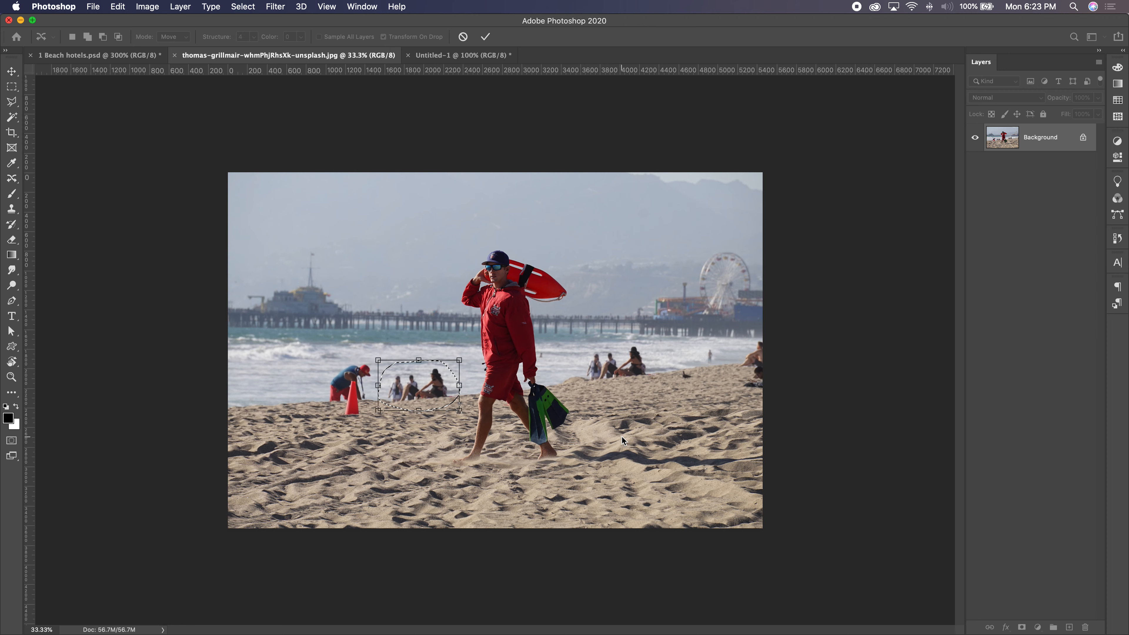
key(Return)
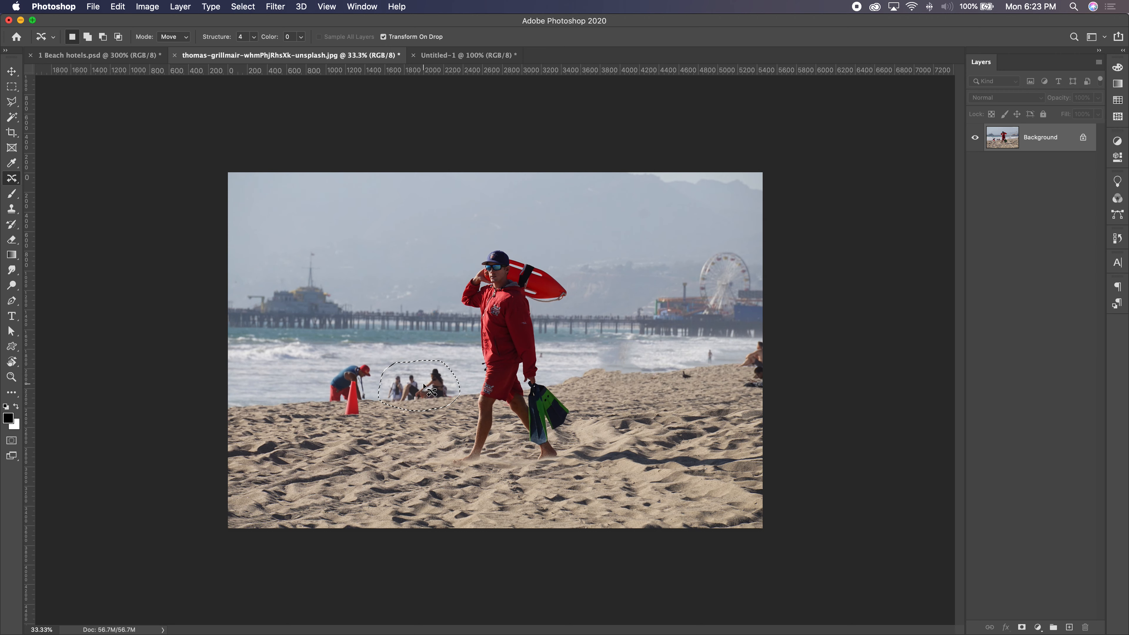
Undo the content-aware move of the seated group and clear the selection
key(super+d)
key(ctrl+z)
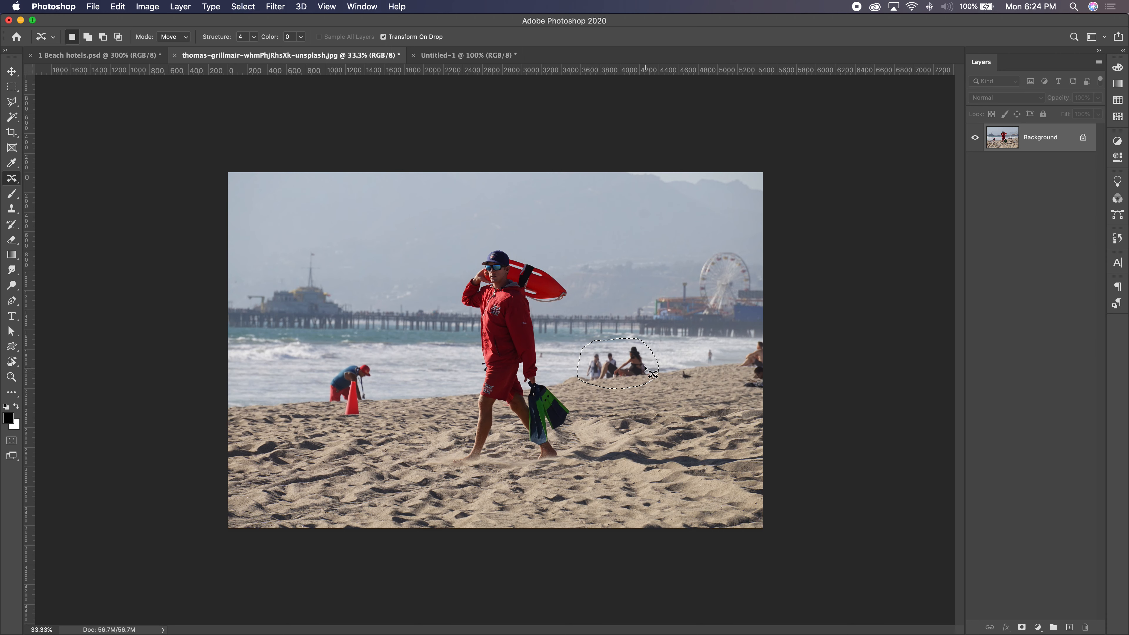
key(super+d)
Return to 1 Beach hotels.psd, fit the whole photo in view and switch to the Red Eye Tool
click(133, 56)
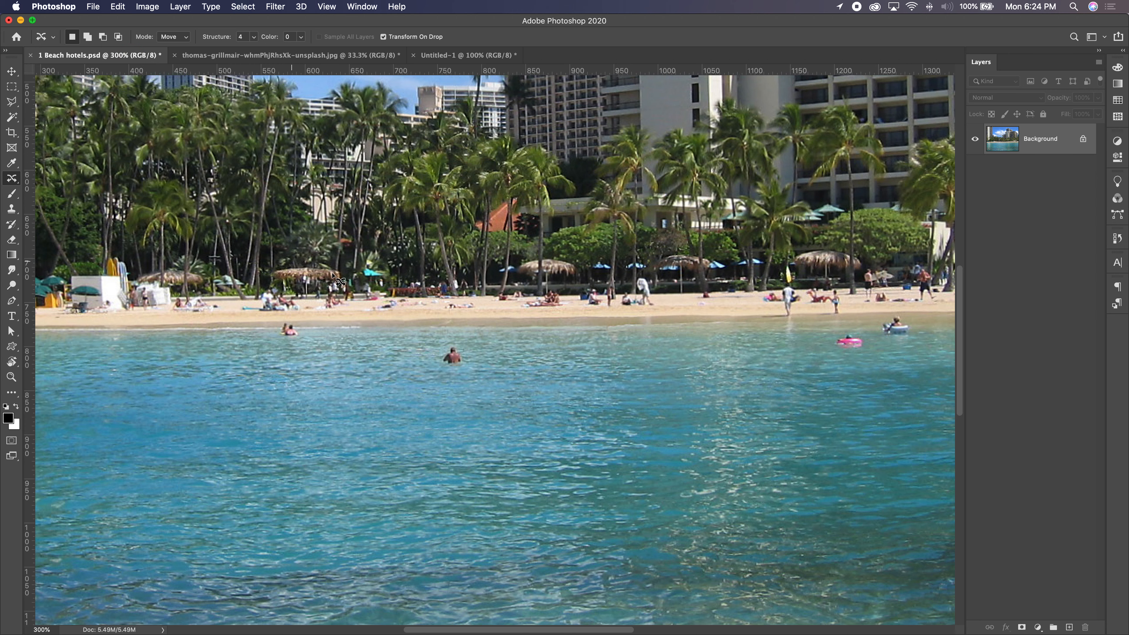
key(super+0)
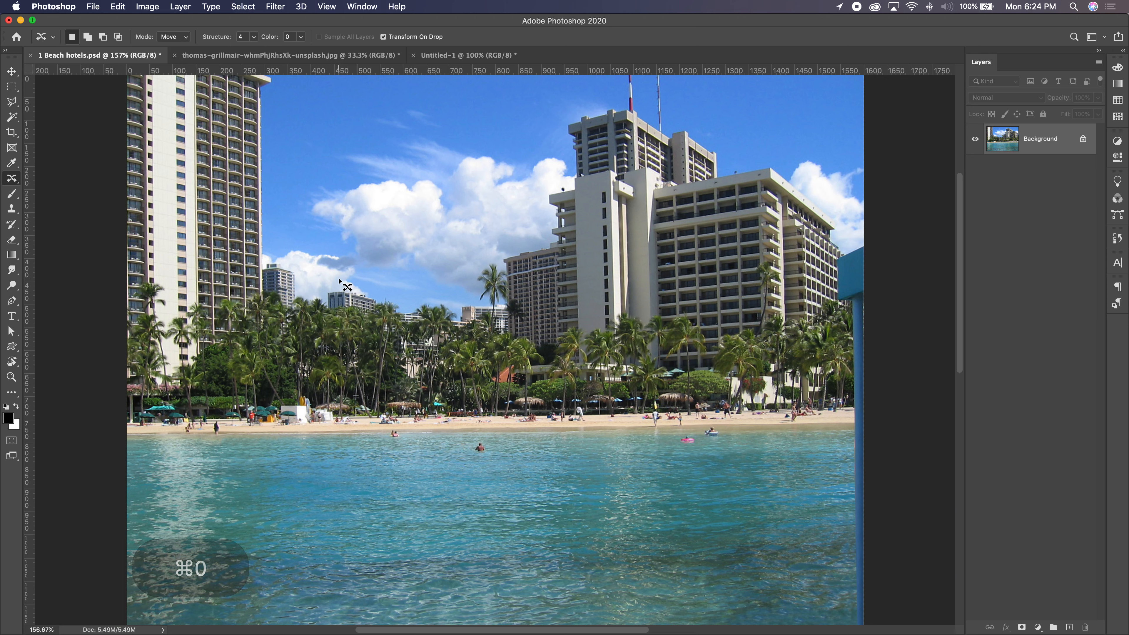
drag(12, 180, 54, 223)
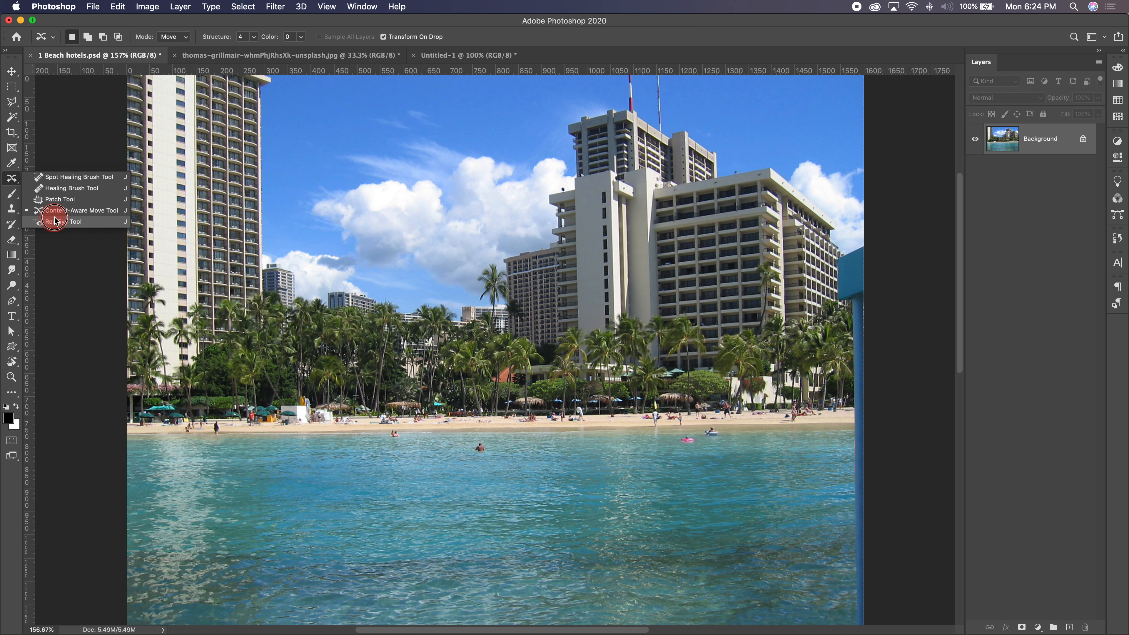
mouse_move(55, 221)
mouse_down()
mouse_move(11, 183)
mouse_move(48, 226)
mouse_move(52, 178)
mouse_move(49, 215)
mouse_up()
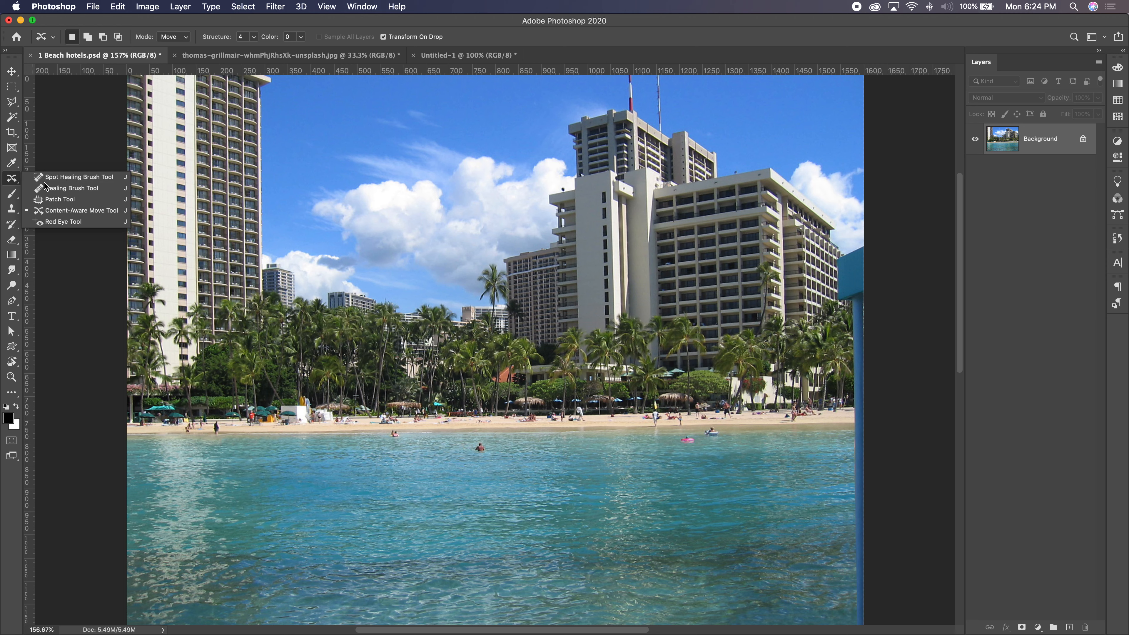
click(16, 181)
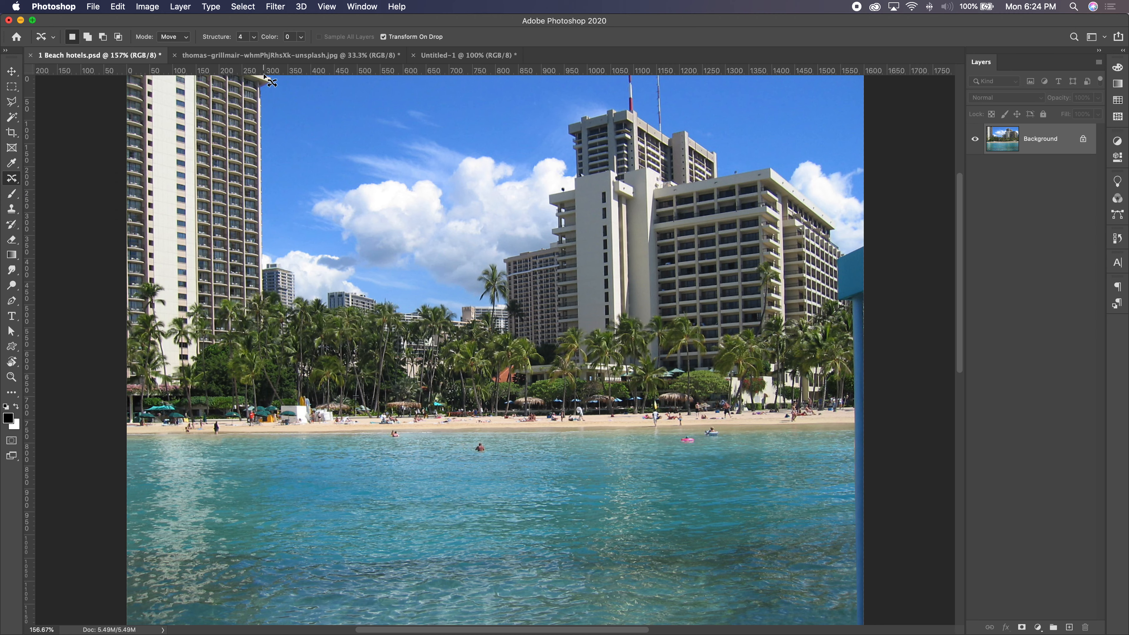
In the lifeguard photo, remove the bending man and red cone using the Spot Healing Brush at size 250
click(272, 54)
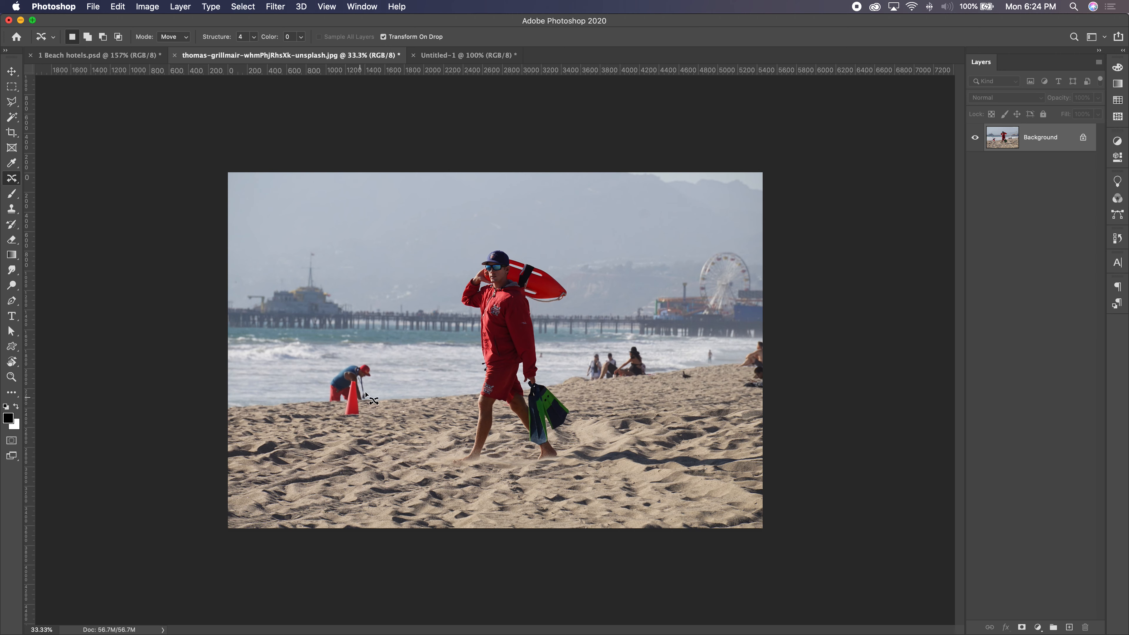
drag(12, 179, 40, 179)
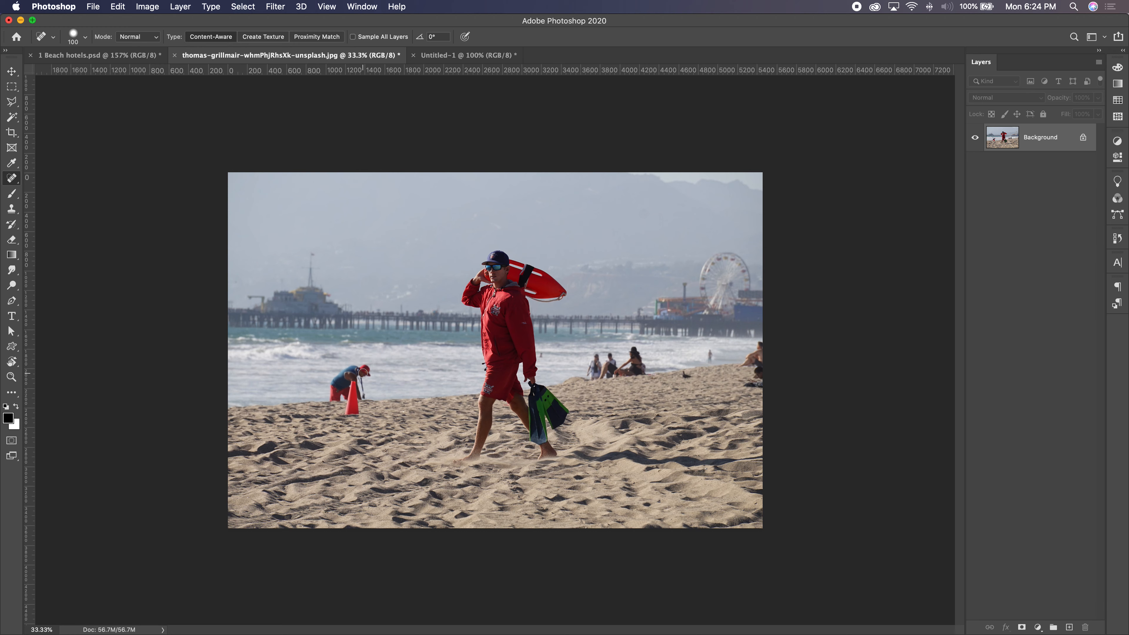
key(bracketright)
key(bracketright)
key(bracketright)
key(bracketright)
key(bracketright)
mouse_move(364, 371)
mouse_down()
mouse_move(330, 407)
mouse_move(363, 415)
mouse_move(346, 383)
mouse_move(332, 383)
mouse_move(349, 415)
mouse_move(357, 377)
mouse_up()
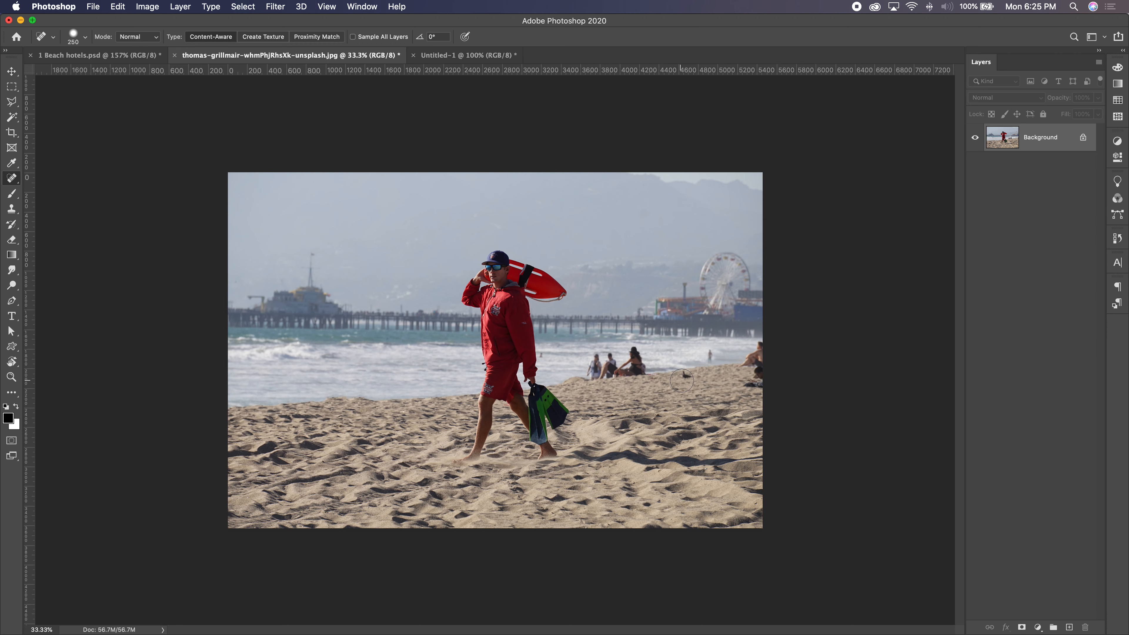
Remove the dark bird on the sand near the seated group with the Spot Healing Brush at size 150
key(super+equal)
key(super+equal)
key(super+equal)
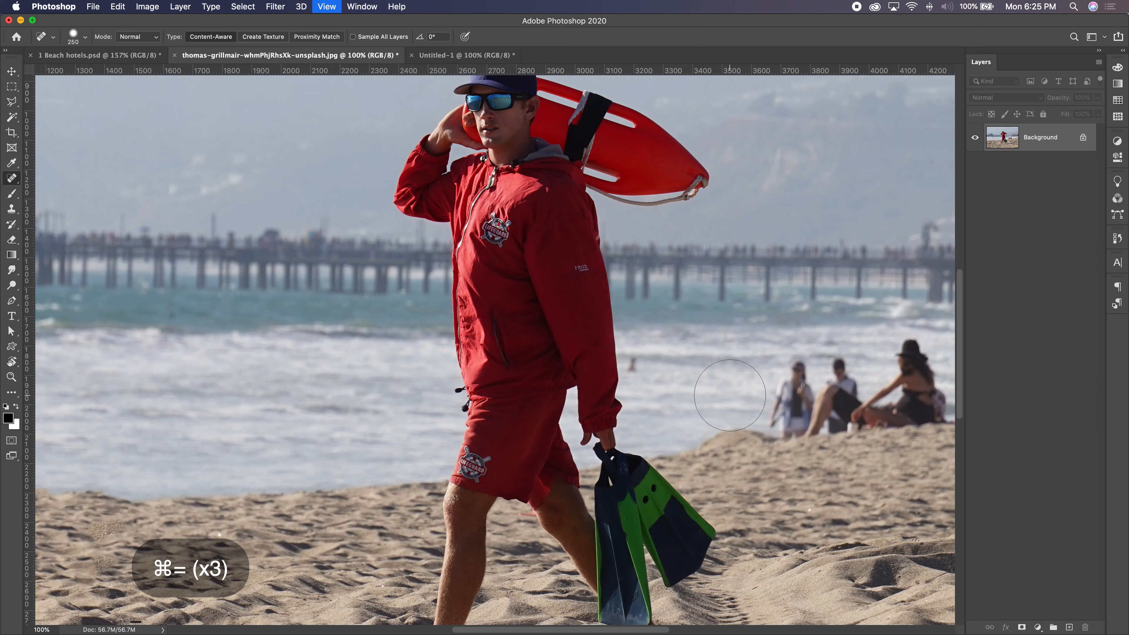
drag(736, 393, 373, 383)
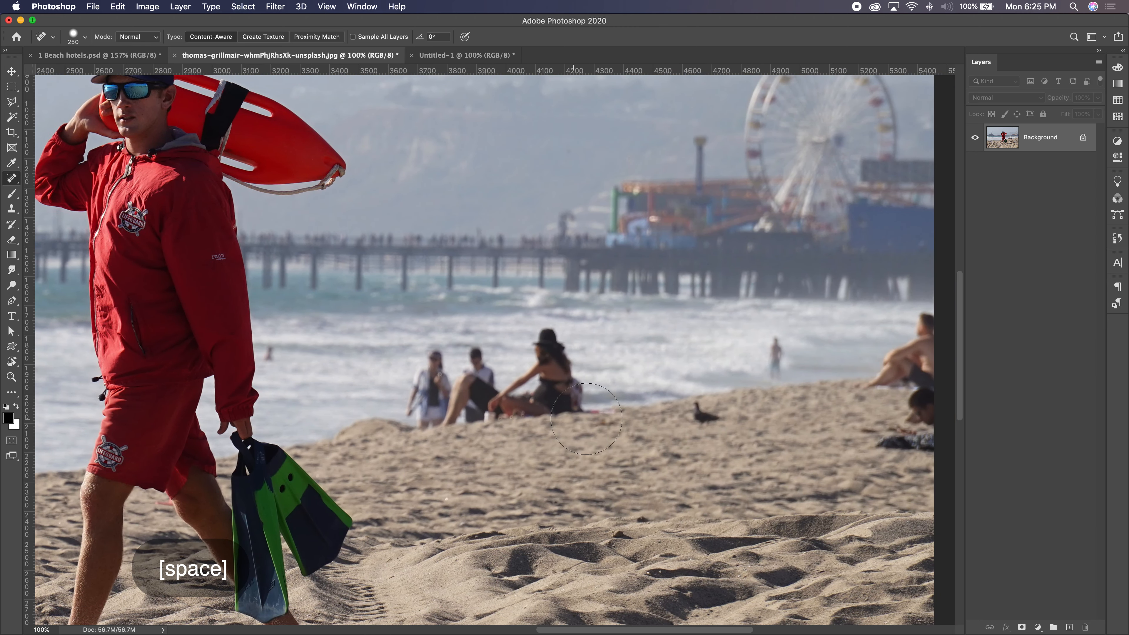
key(bracketleft)
key(bracketleft)
key(bracketleft)
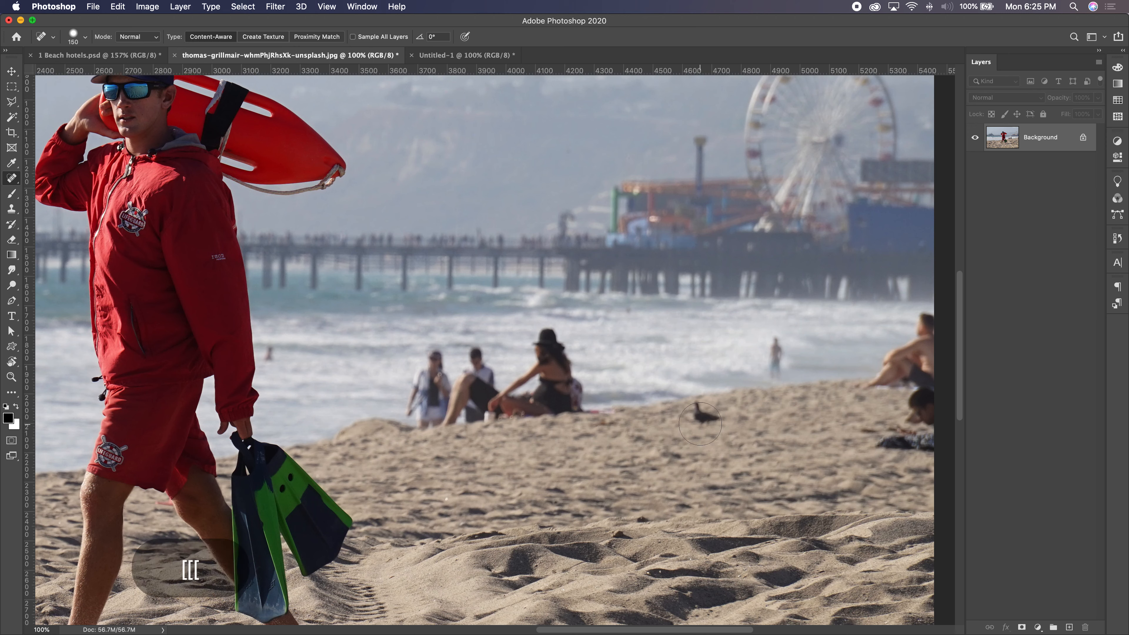
click(702, 416)
click(710, 418)
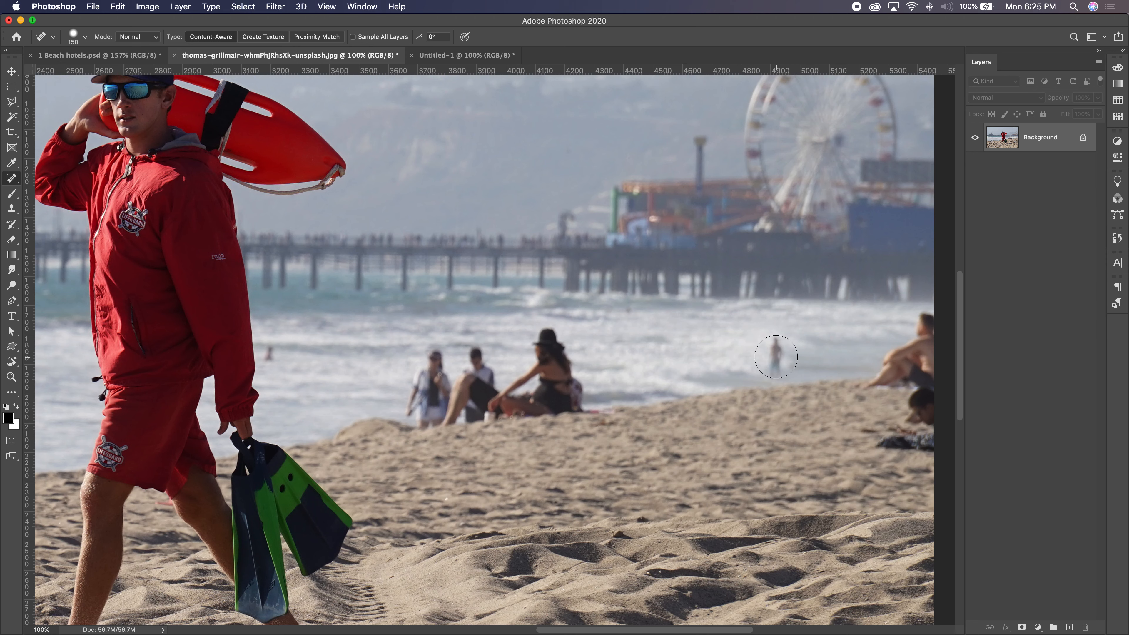
Heal away the person standing in the surf below the Ferris wheel
click(775, 356)
click(775, 349)
click(775, 339)
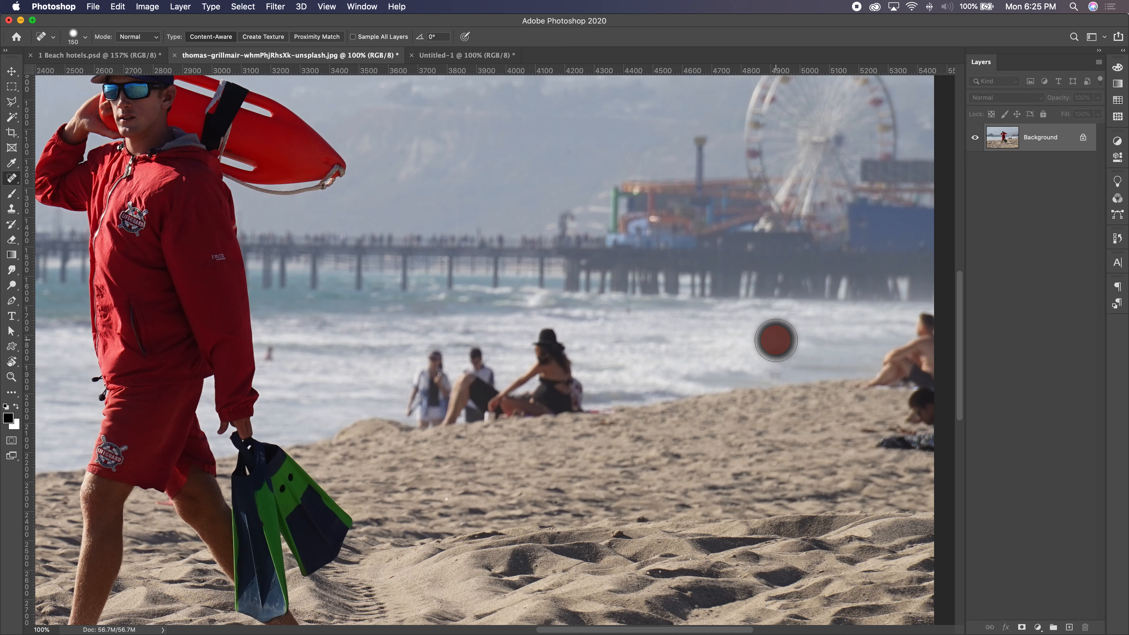
click(773, 365)
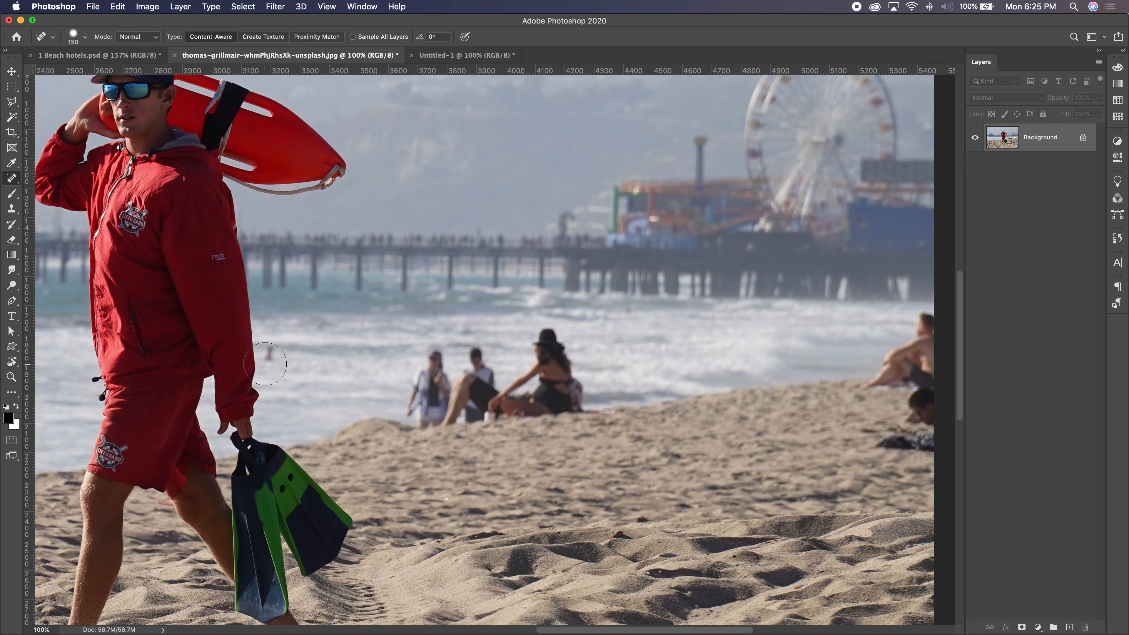
Remove the small swimmer beside the lifeguard's arm with the Spot Healing Brush reduced to size 80
key(bracketleft)
key(bracketleft)
key(bracketleft)
key(bracketleft)
click(272, 356)
click(271, 352)
Revert the lifeguard photo to its saved version, discarding the spot healing edits
key(super+minus)
key(super+minus)
key(super+minus)
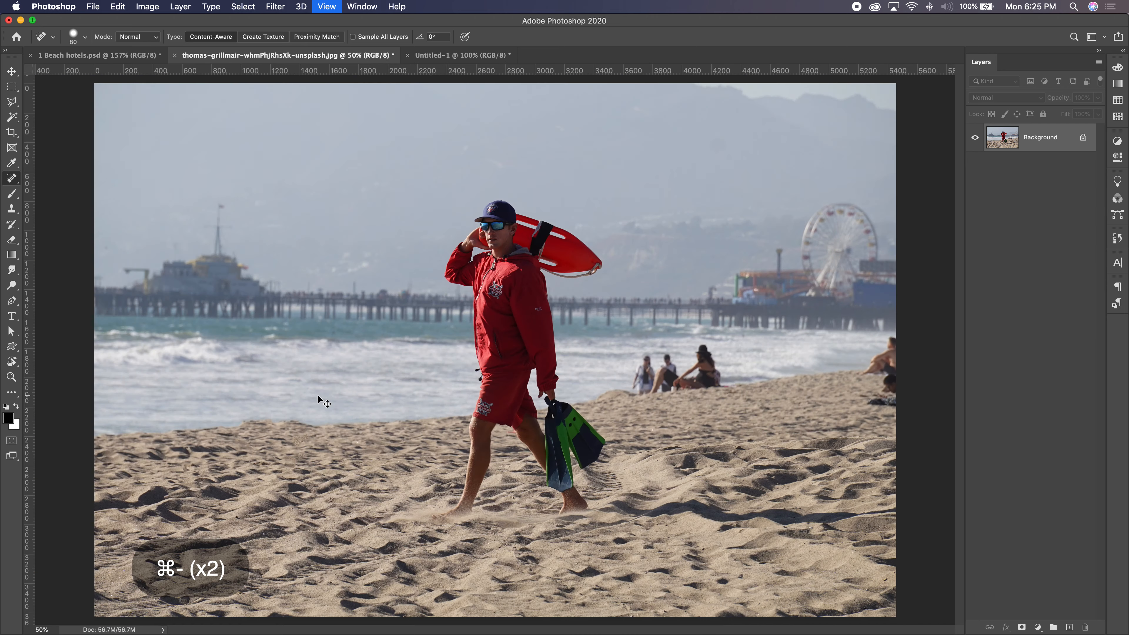
key(super+plus)
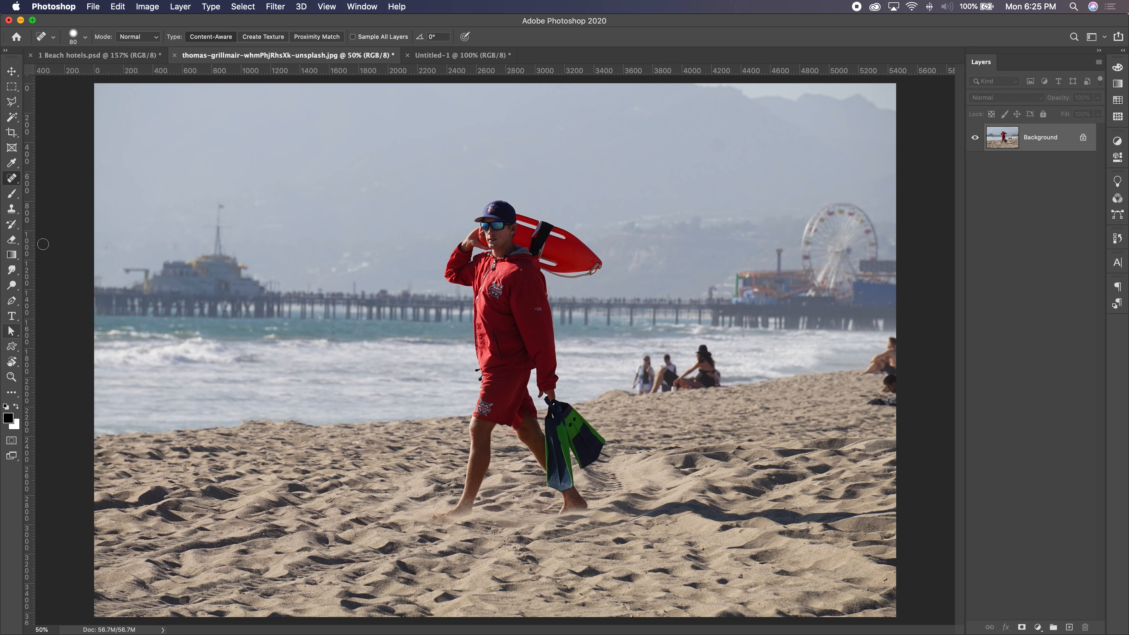
click(95, 6)
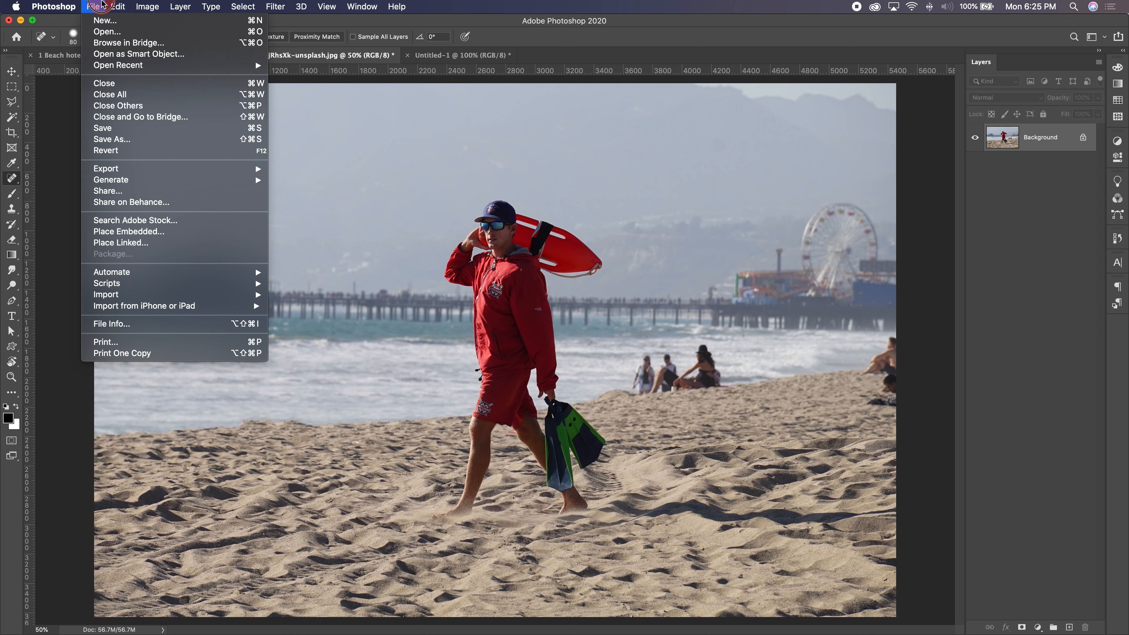
click(105, 150)
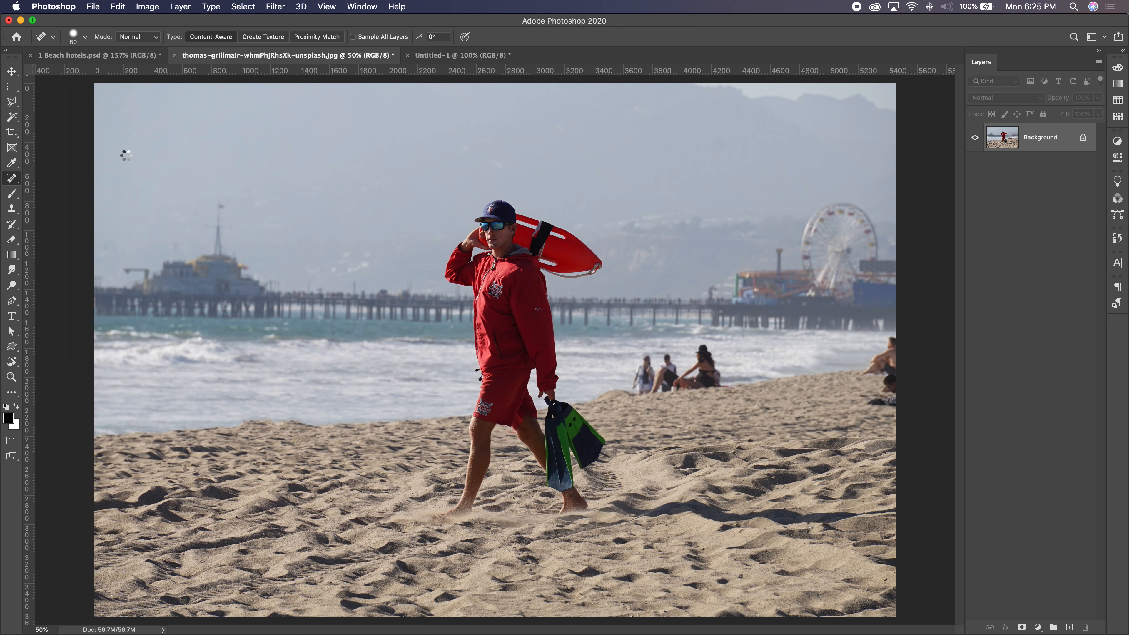
Using the Healing Brush at size 600, sample the shoreline left of the bending man and paint over him and the red cone
drag(11, 177, 46, 192)
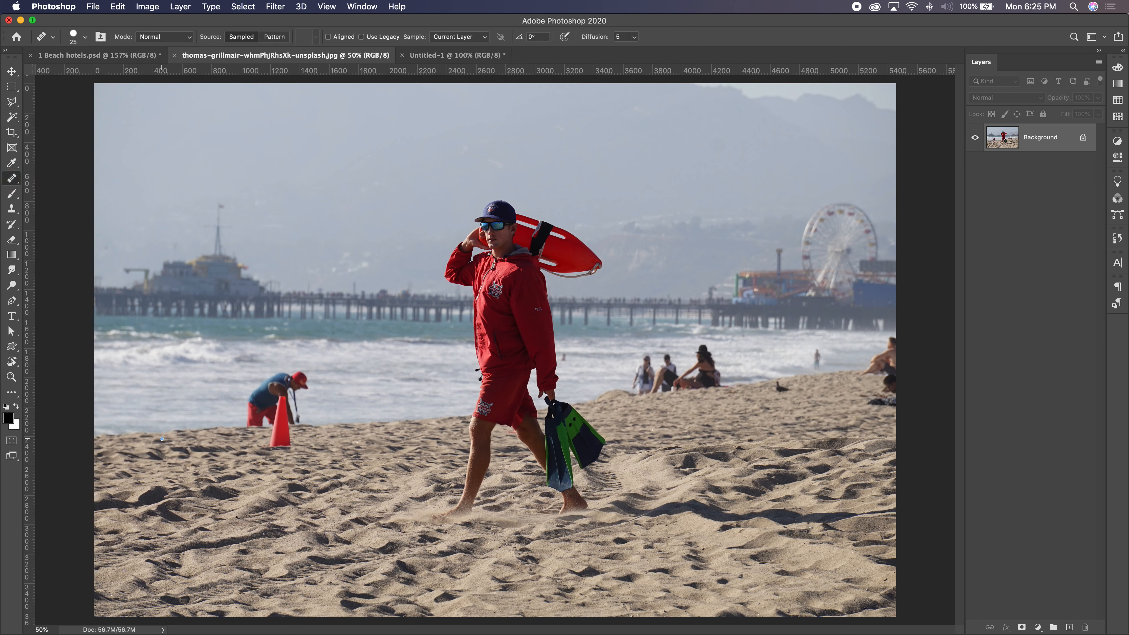
key(bracketright)
key(bracketright)
key(bracketright)
key(bracketright)
key(bracketright)
key(bracketright)
key(bracketright)
key(bracketright)
key(bracketright)
key(bracketright)
key(bracketright)
key(bracketright)
key(bracketright)
key(bracketright)
key(bracketright)
key(bracketright)
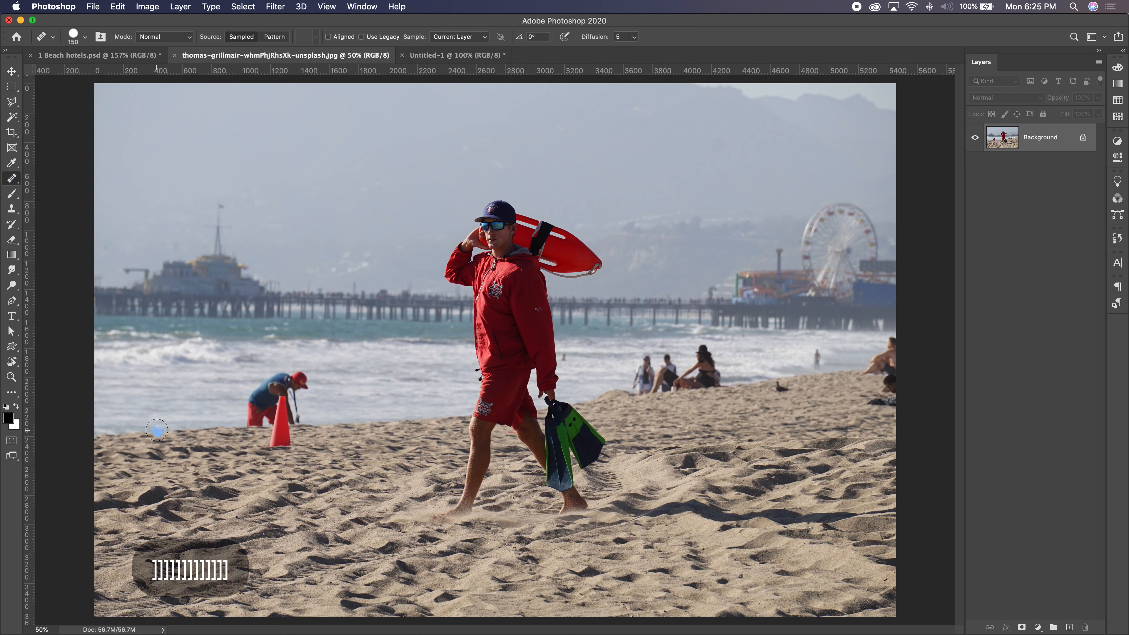
key(bracketright)
key(bracketright)
key(bracketright)
key(bracketleft)
key(bracketleft)
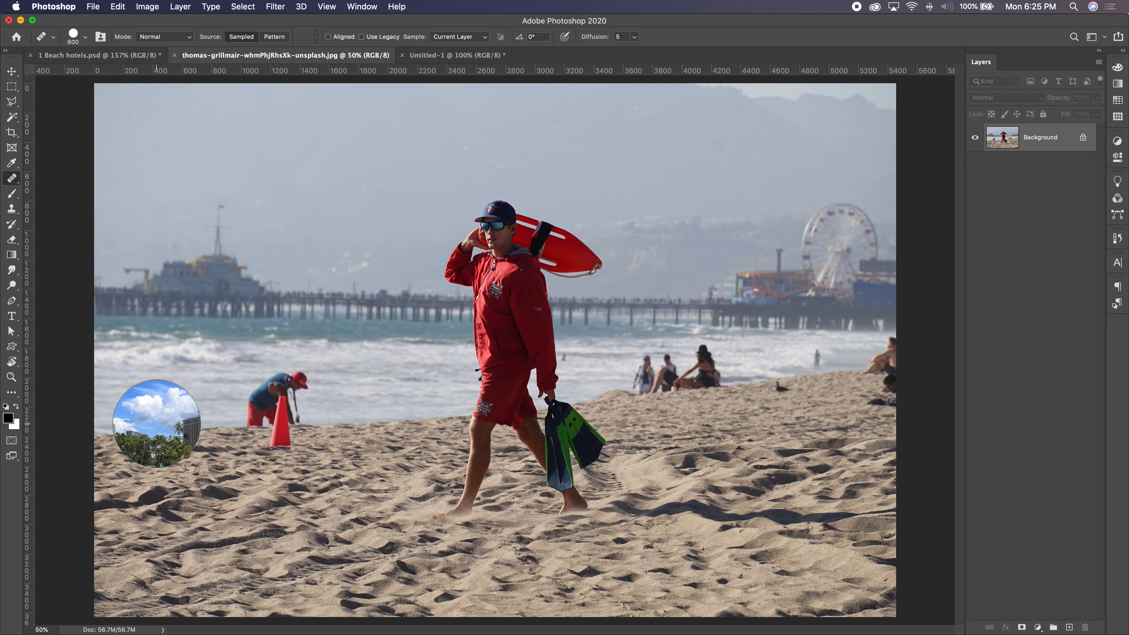
key(alt)
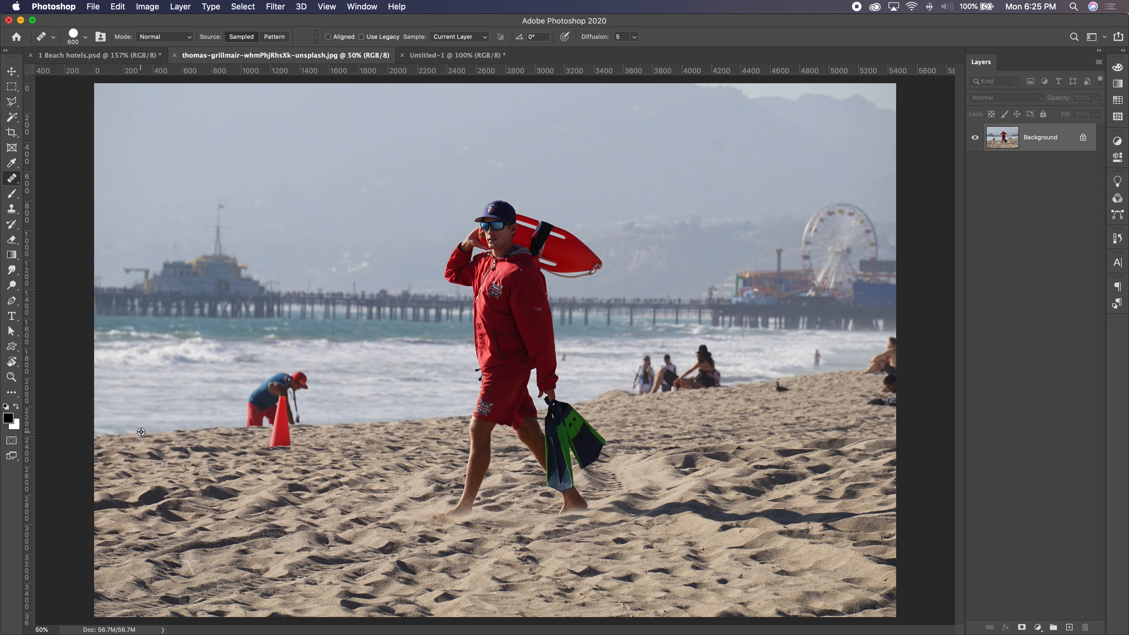
alt+click(140, 432)
mouse_move(231, 431)
mouse_down()
mouse_move(271, 422)
mouse_move(282, 391)
mouse_move(279, 402)
mouse_up()
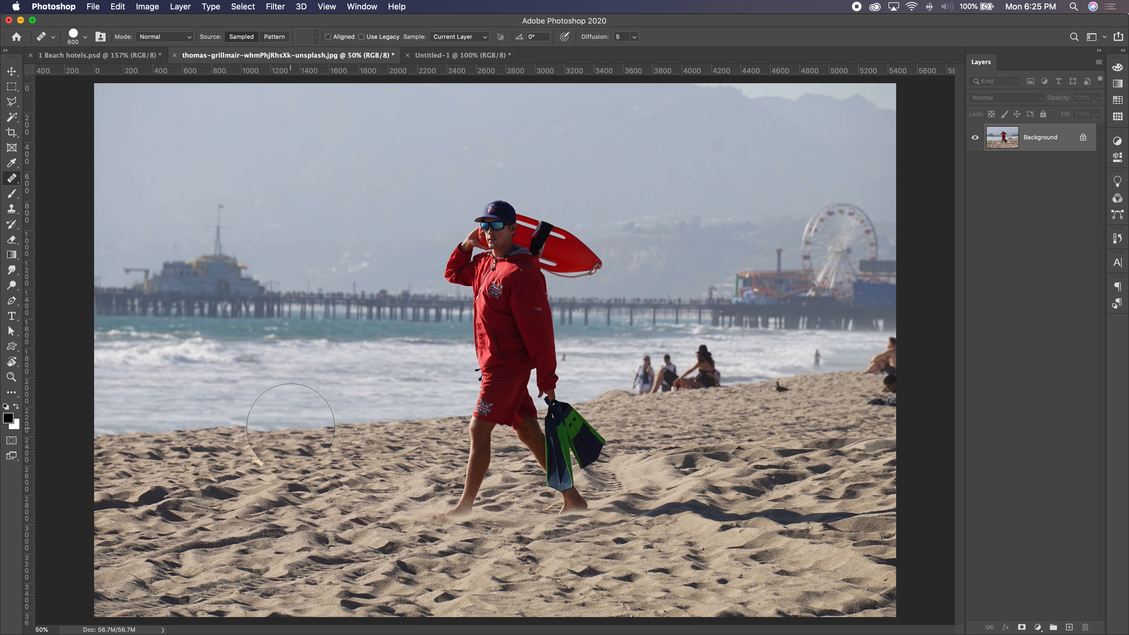
drag(291, 424, 268, 425)
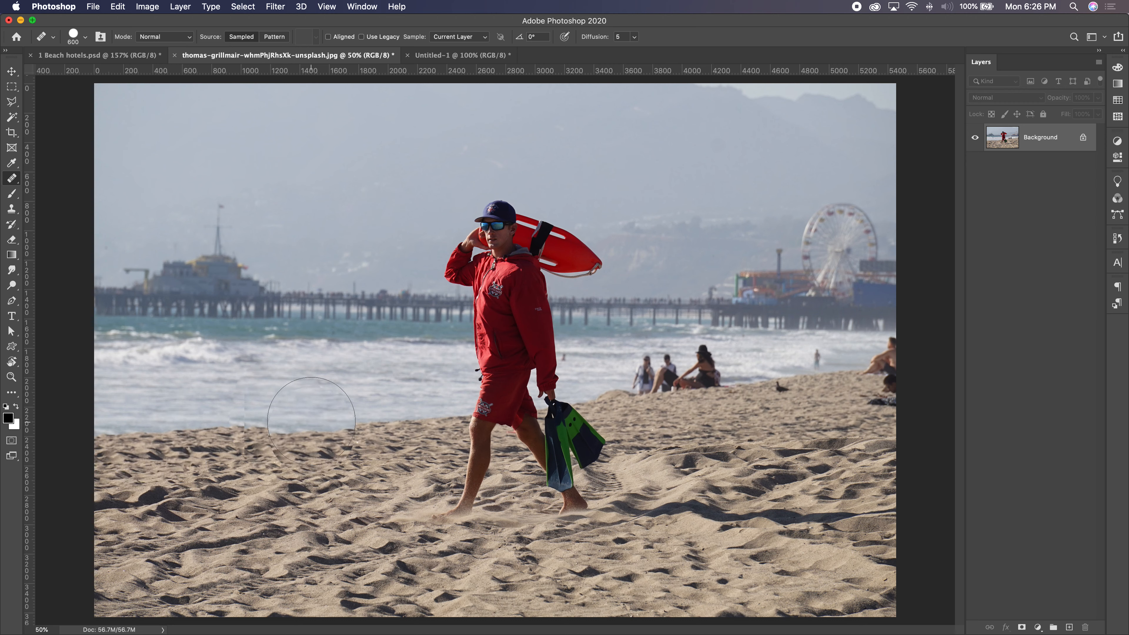
Sample the shoreline right of the repaired area, touch up that repair and heal over the three people seated by the water
key(alt)
alt+click(337, 423)
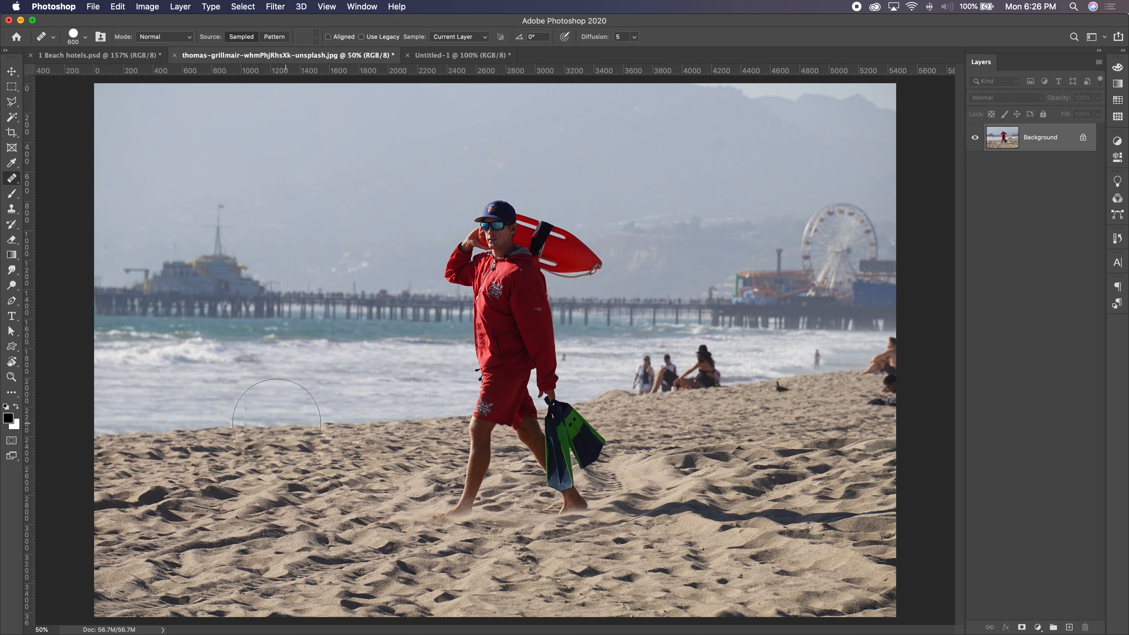
click(252, 425)
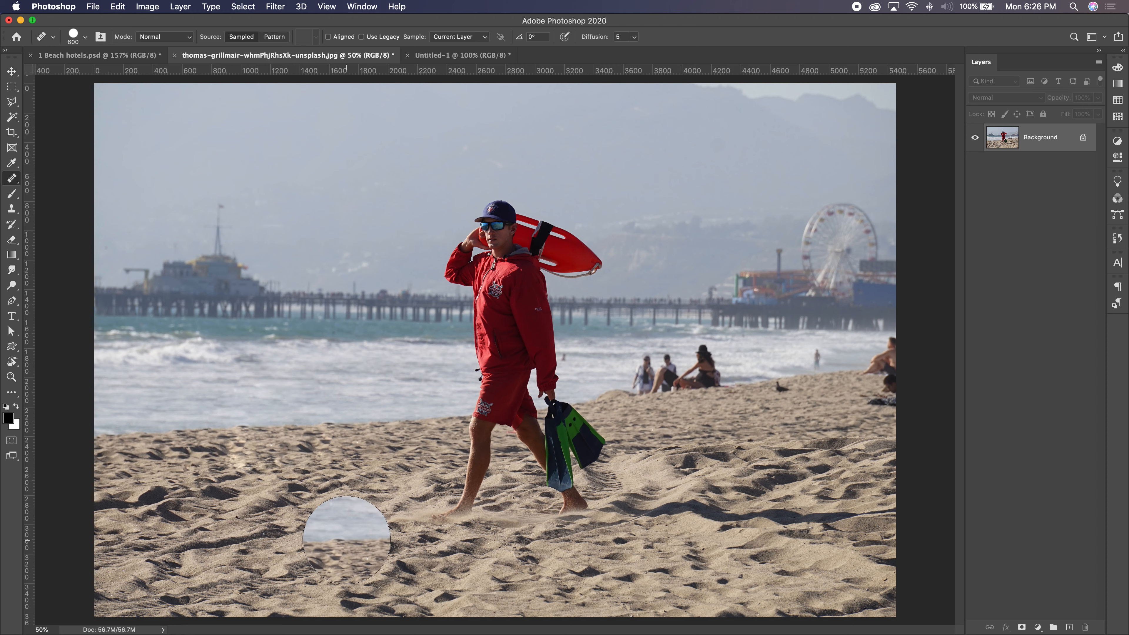
click(665, 390)
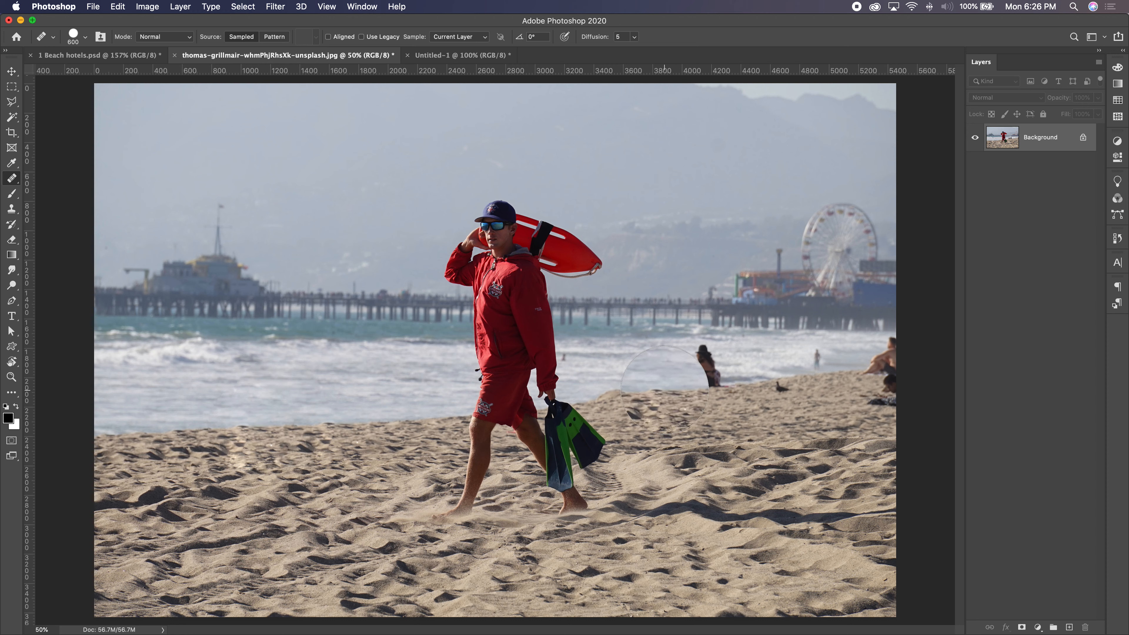
click(694, 377)
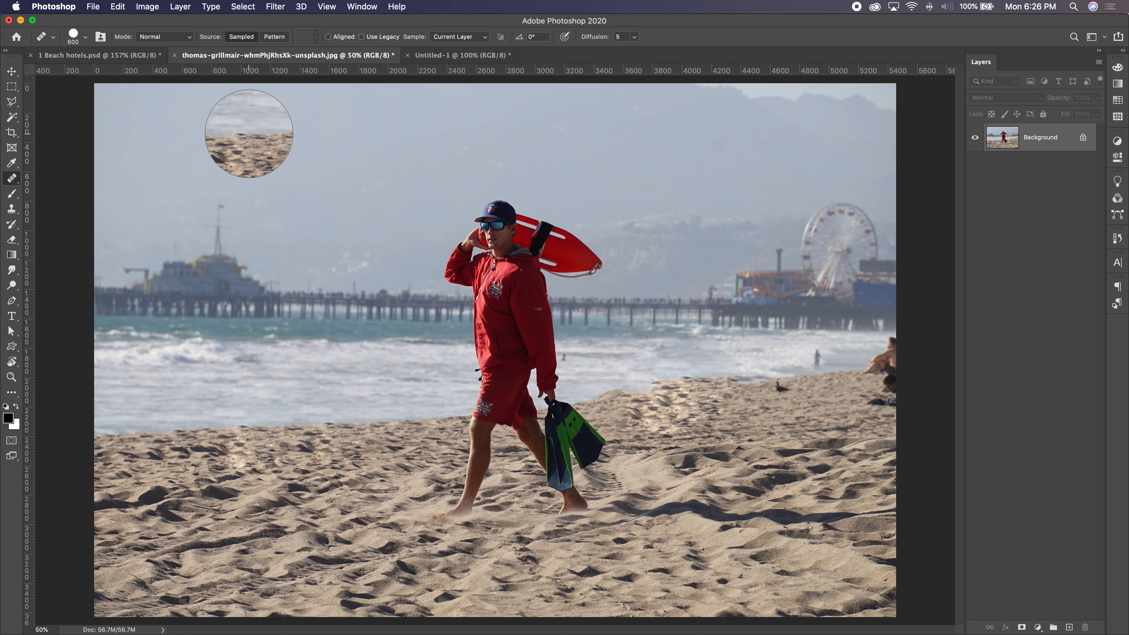
Revert the lifeguard photo to its saved version and switch to the Patch Tool
click(92, 6)
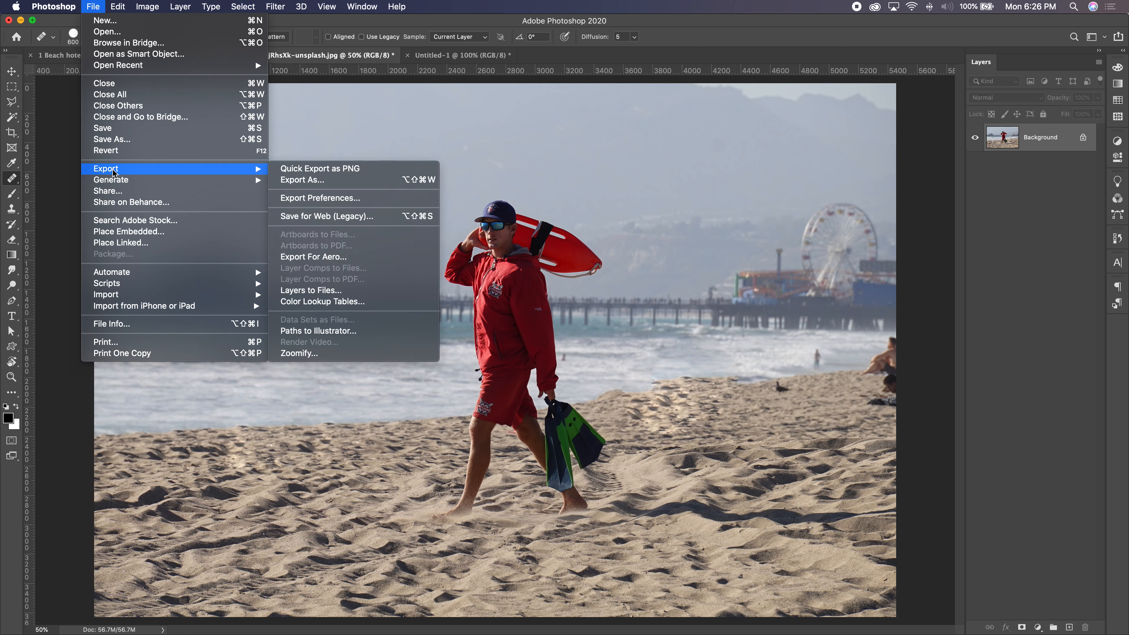
click(114, 153)
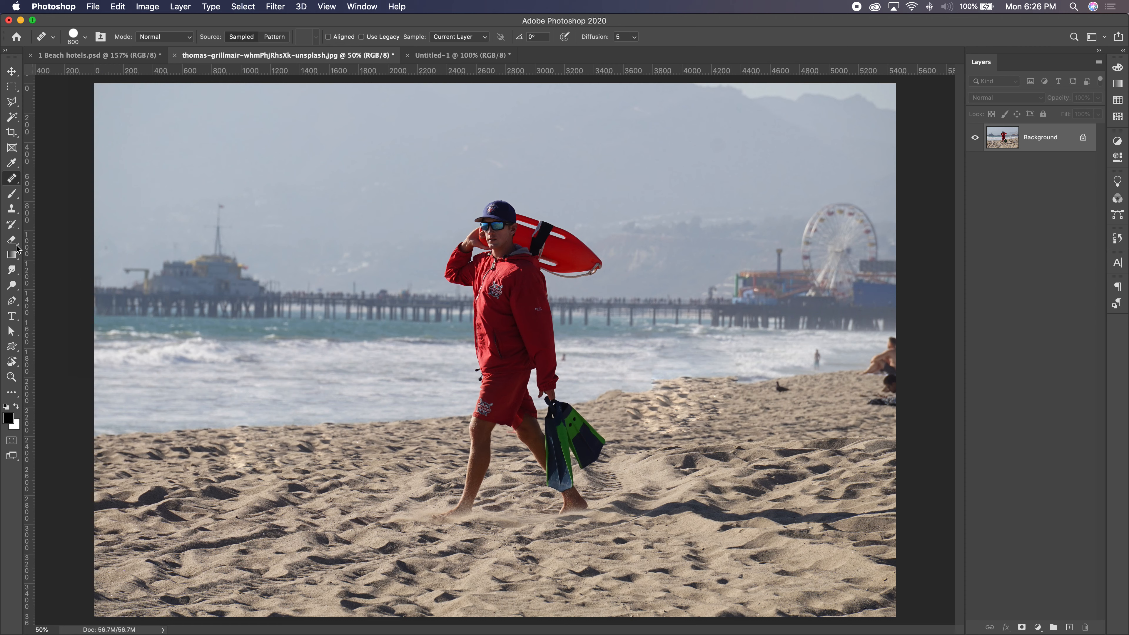
mouse_move(11, 178)
mouse_down()
mouse_move(58, 216)
mouse_move(60, 199)
mouse_up()
Outline the bending man and red cone, patch them with the shoreline to their right, and clear the selection
mouse_move(244, 389)
mouse_down()
mouse_move(228, 420)
mouse_move(233, 444)
mouse_move(273, 457)
mouse_move(299, 449)
mouse_move(316, 372)
mouse_move(255, 363)
mouse_up()
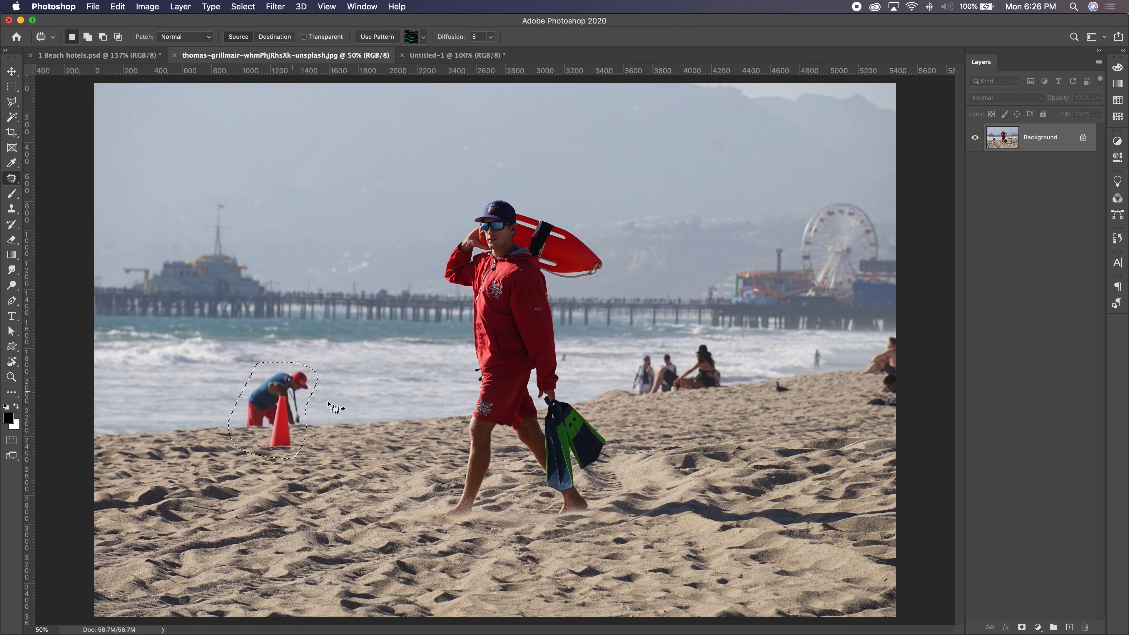
drag(308, 420, 375, 416)
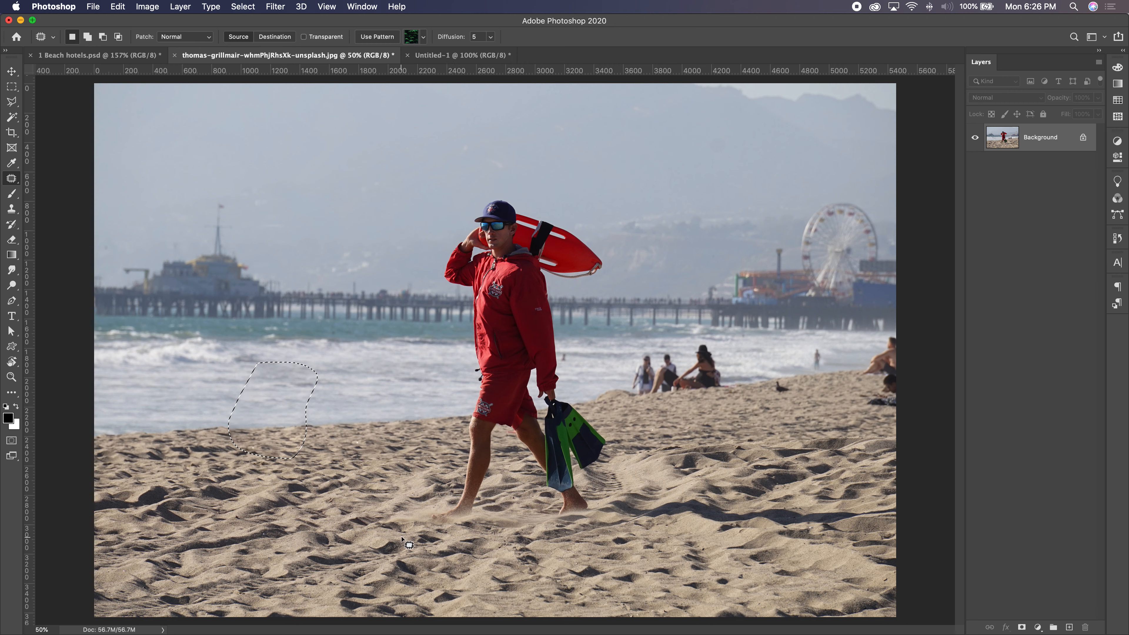
key(super+d)
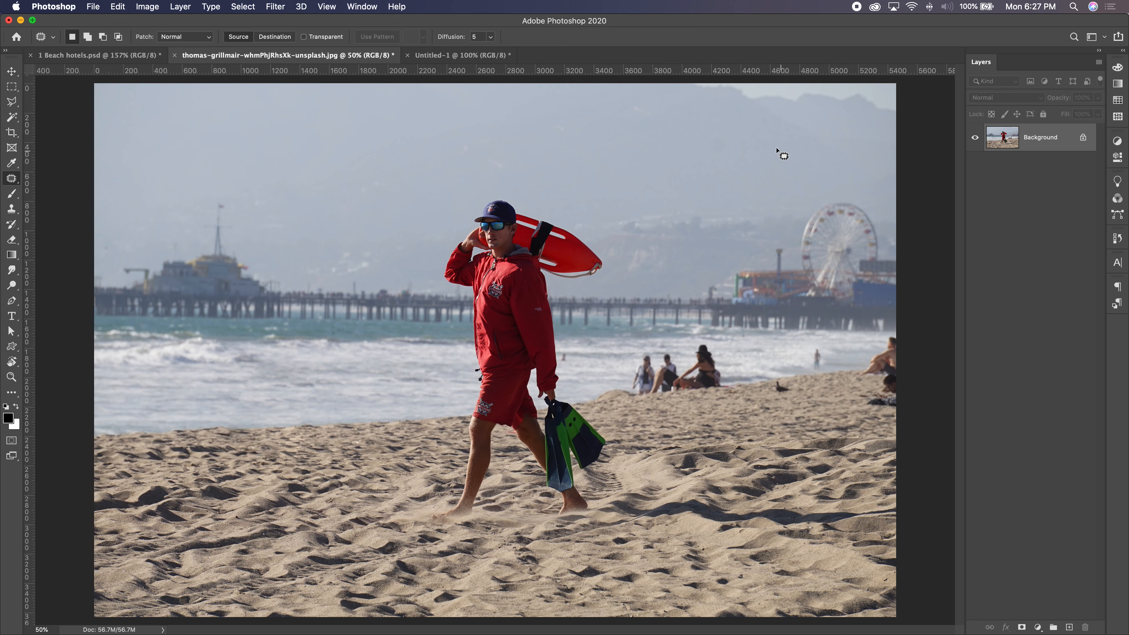
Revert the lifeguard photo to discard the patch and return to 1 Beach hotels.psd
click(87, 5)
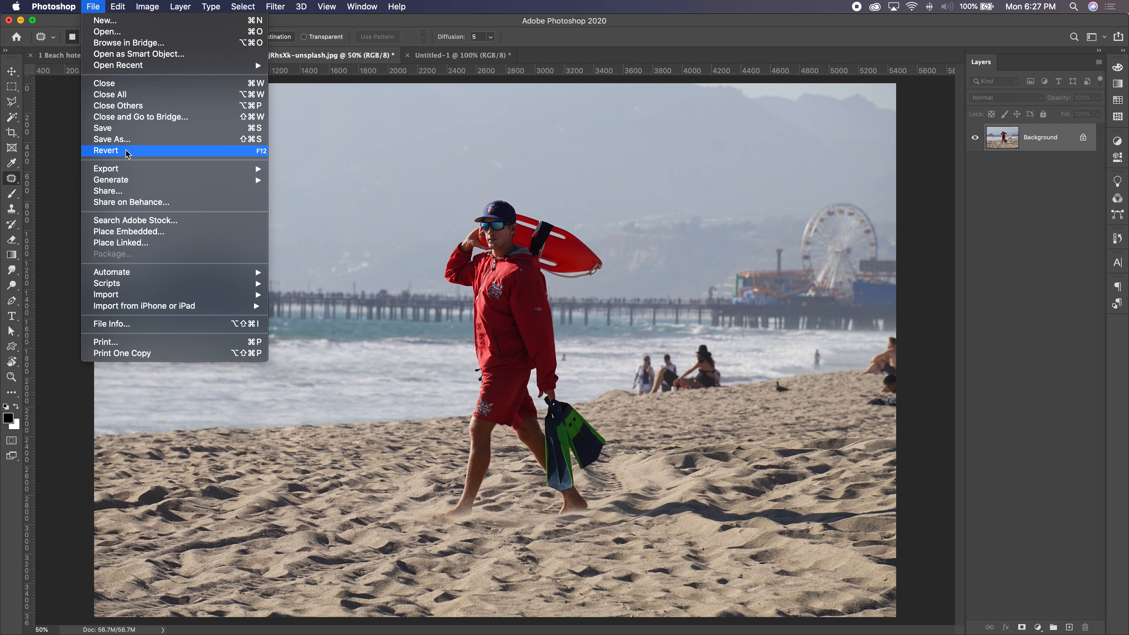
click(127, 152)
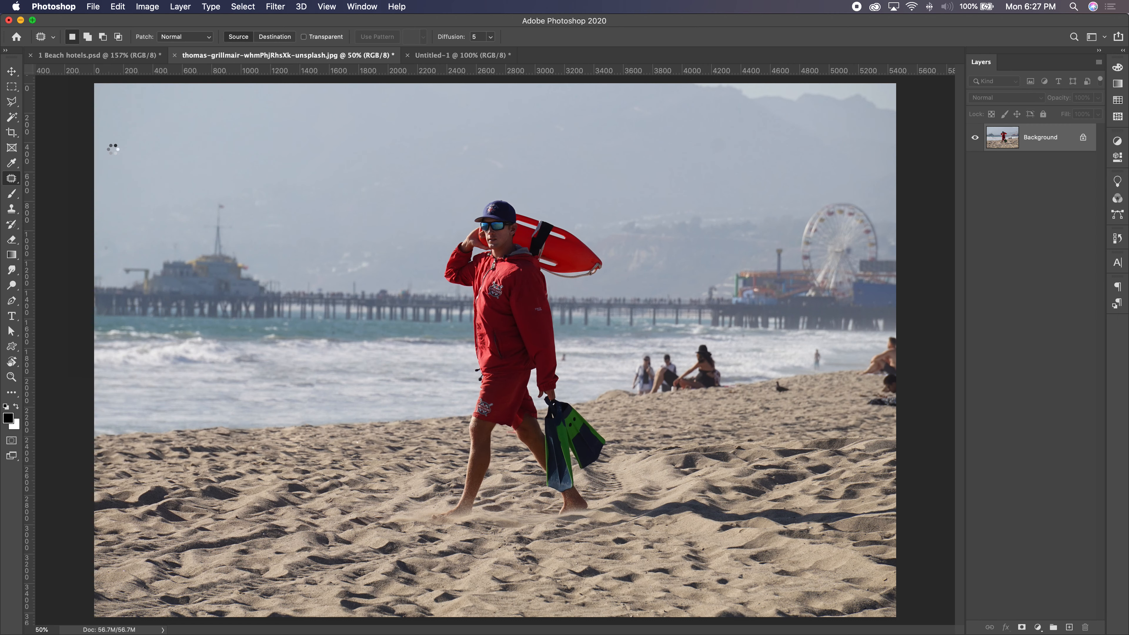
click(76, 54)
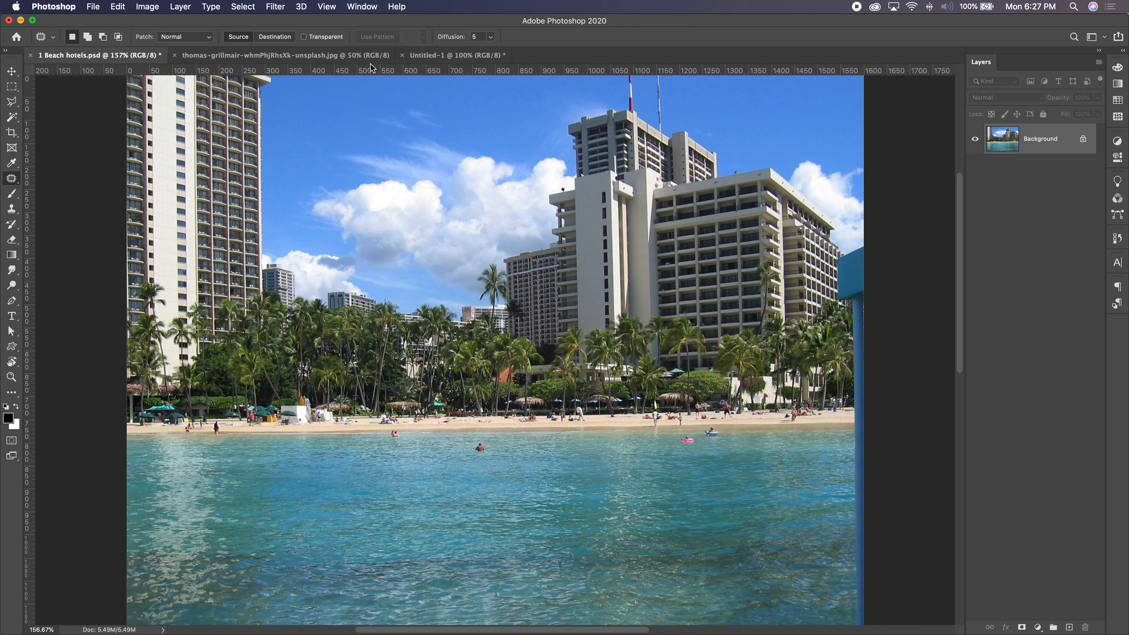